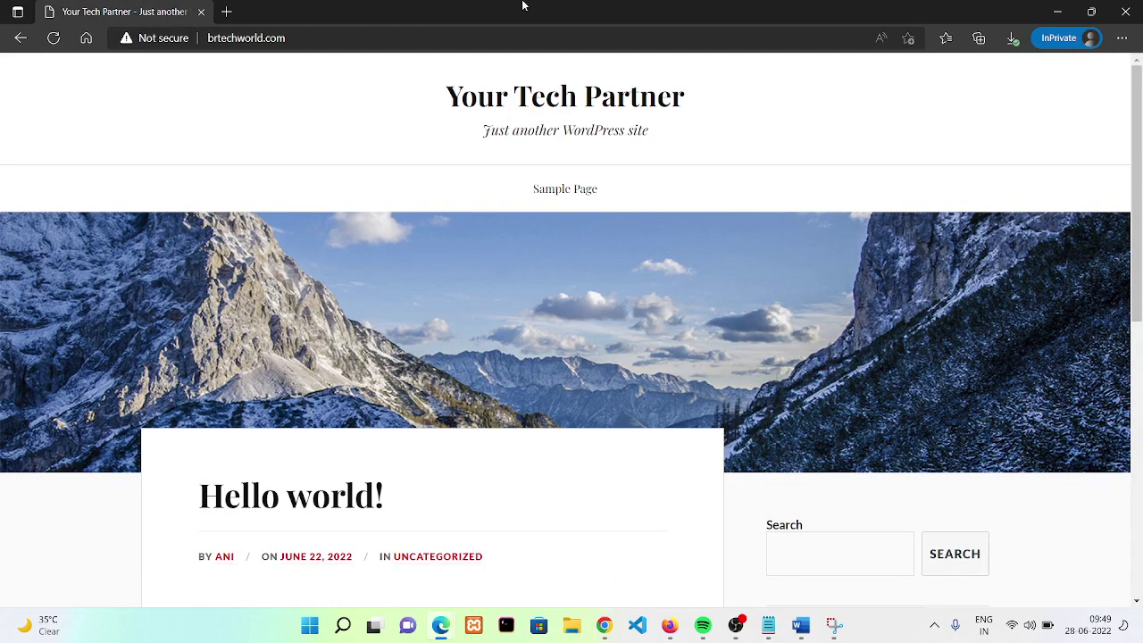
- Go to brtechworld.com/wp-admin to reach the admin login page
click(415, 36)
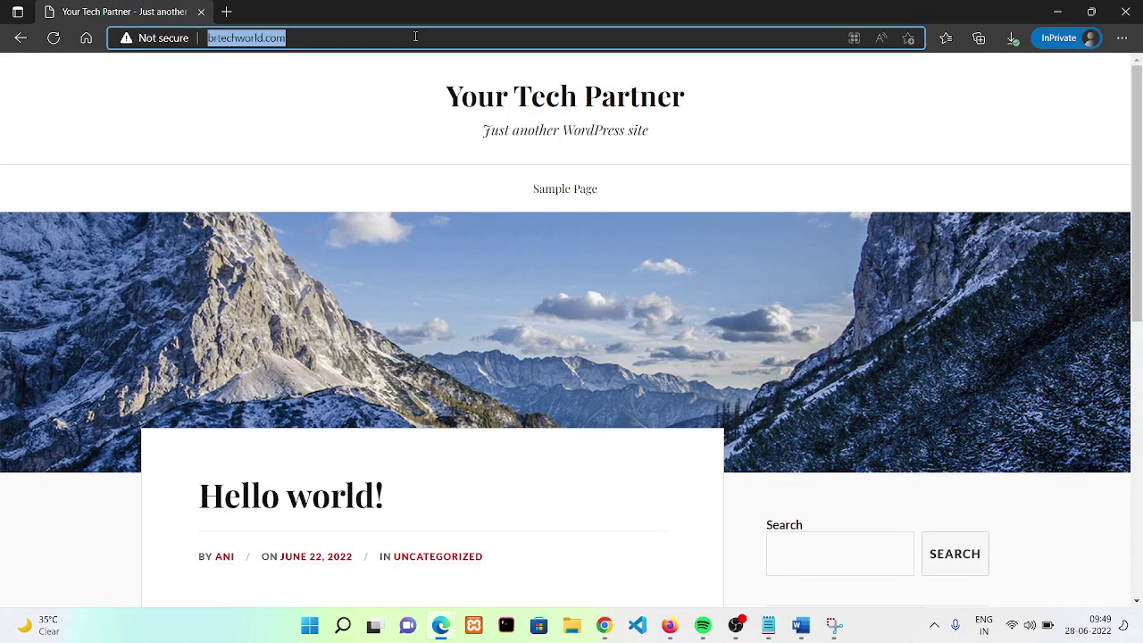
click(415, 36)
text(/wp)
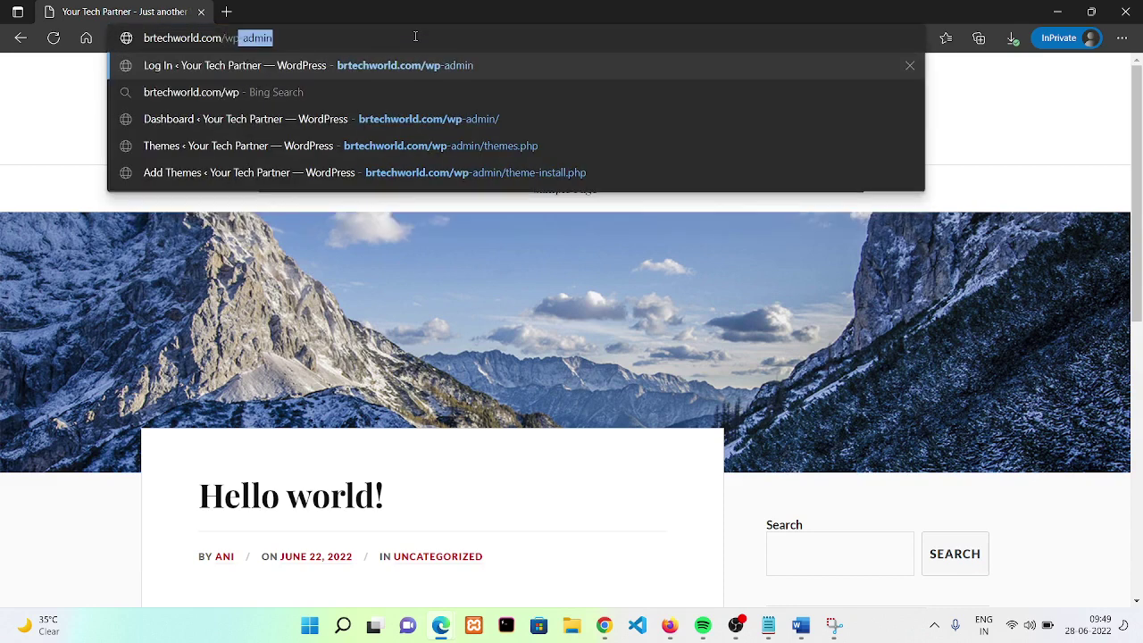
text(-admin)
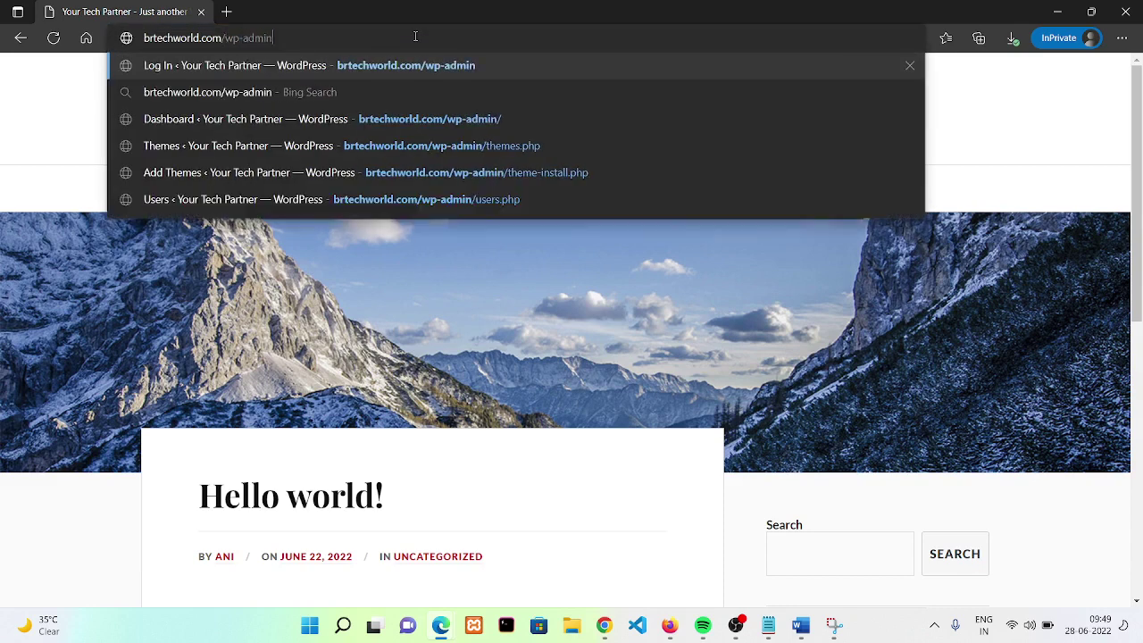
key(Return)
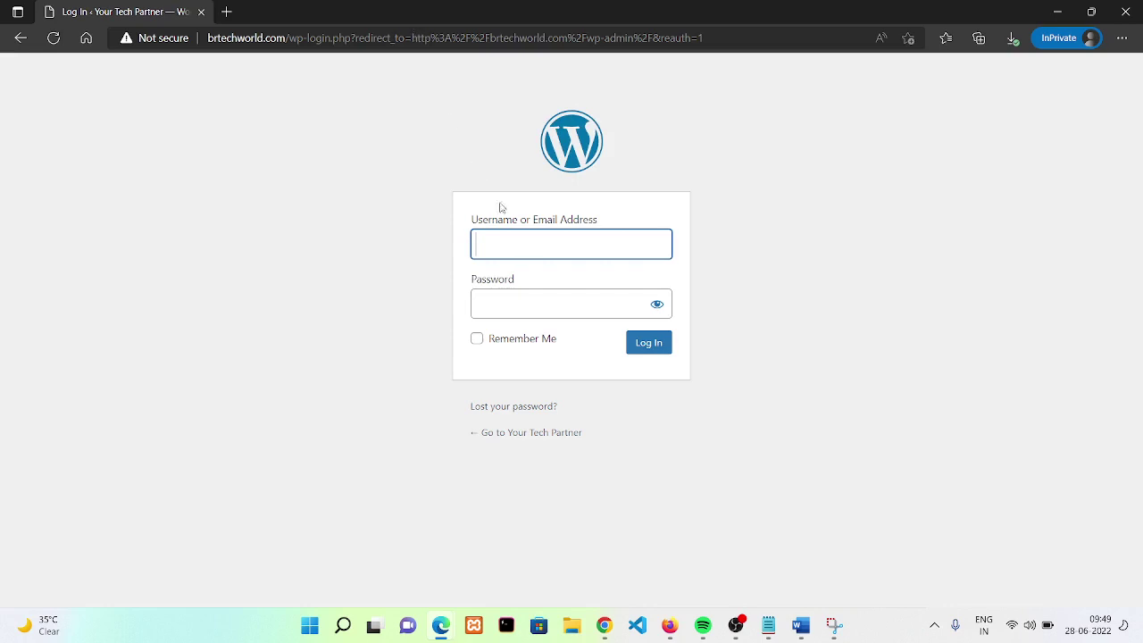
- Log in with the admin username and password
click(541, 251)
text(ani)
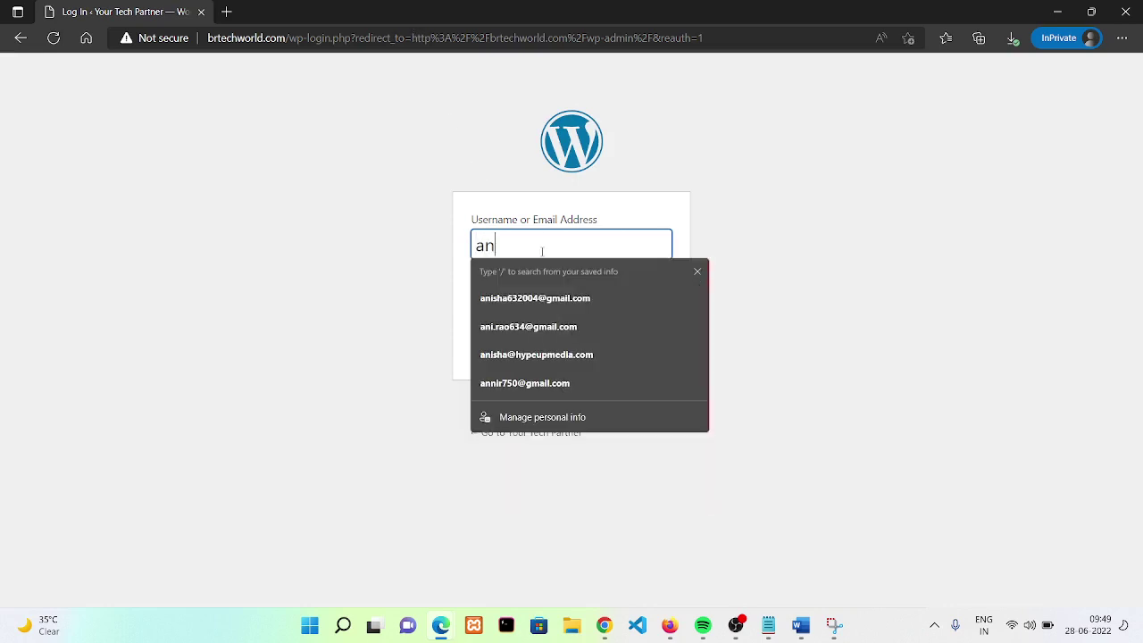
click(454, 237)
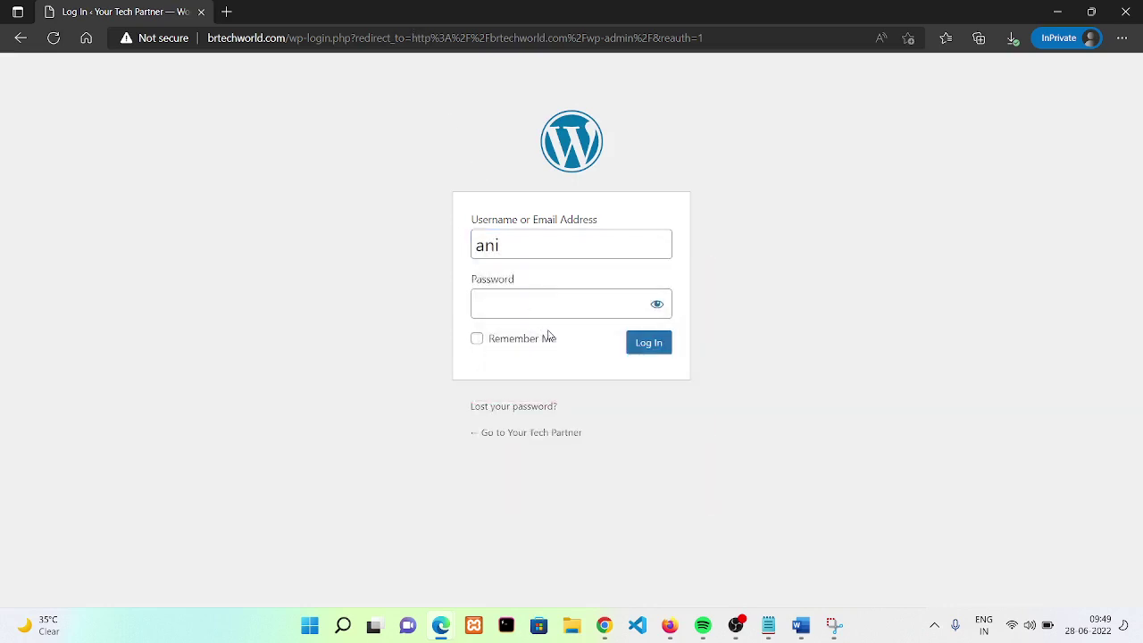
click(512, 312)
text(•••••)
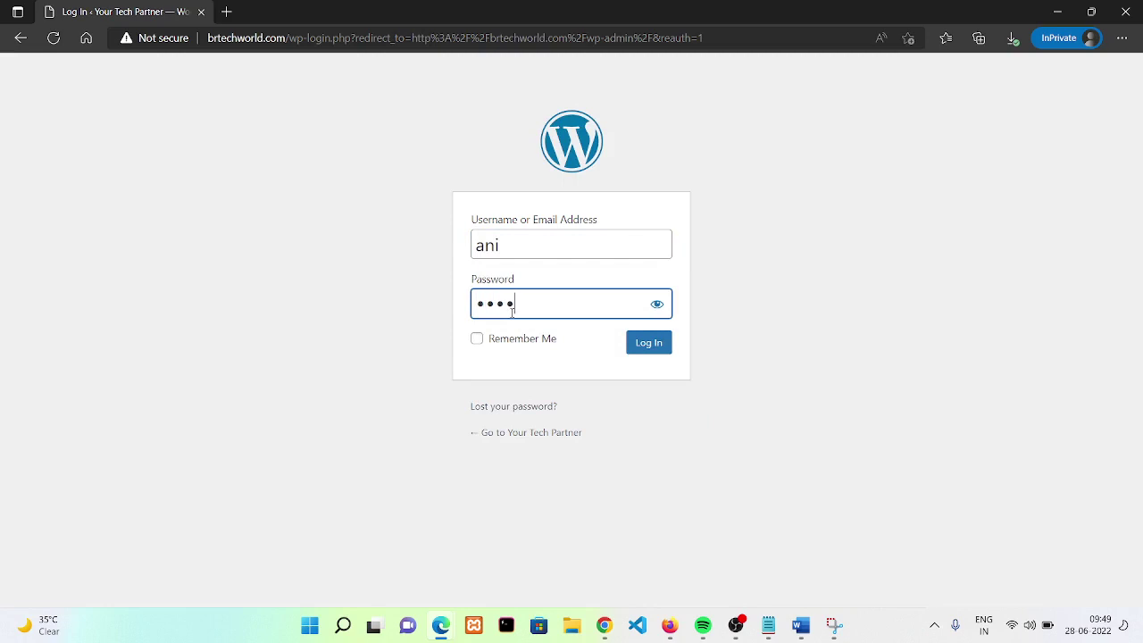
text(•••••••)
key(Return)
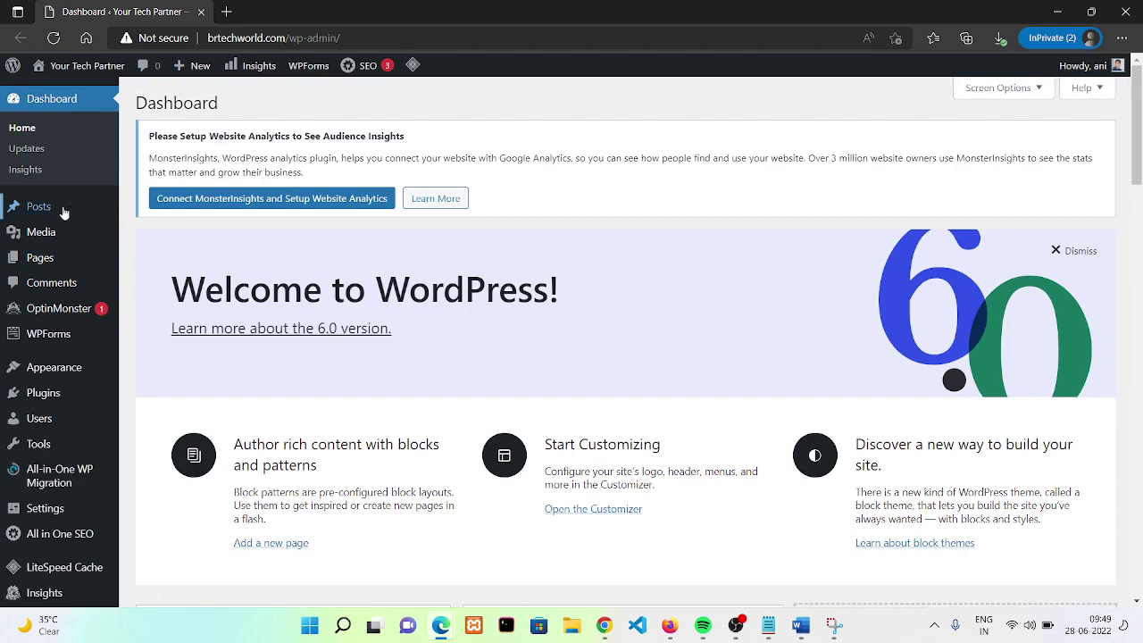
- Open the Posts list from the admin sidebar
mouse_move(64, 212)
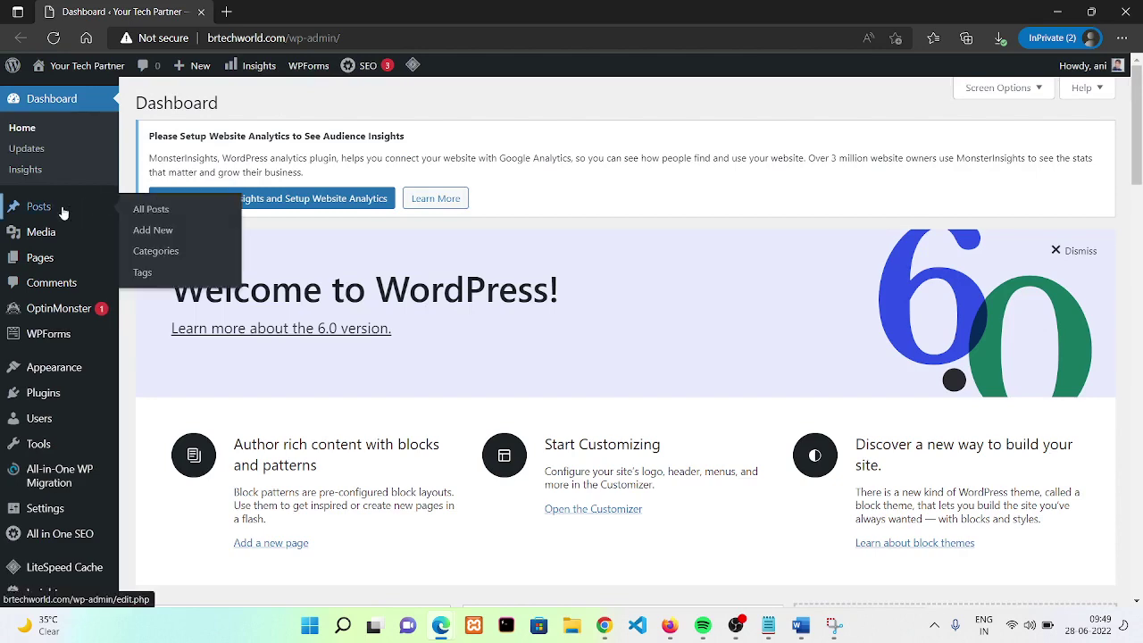
click(64, 212)
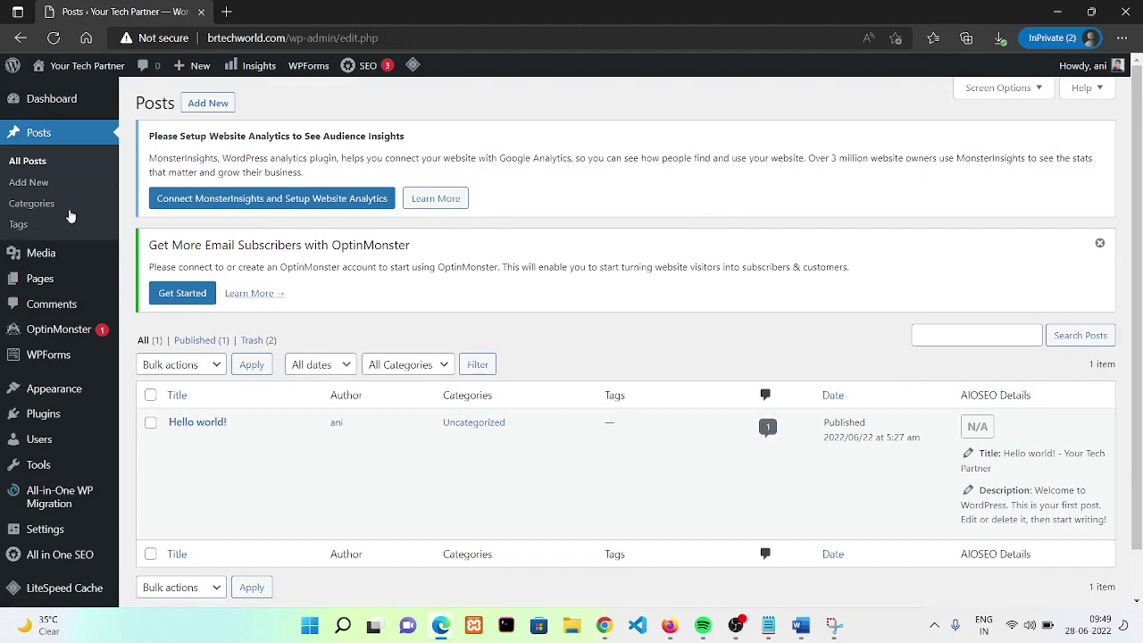
click(229, 11)
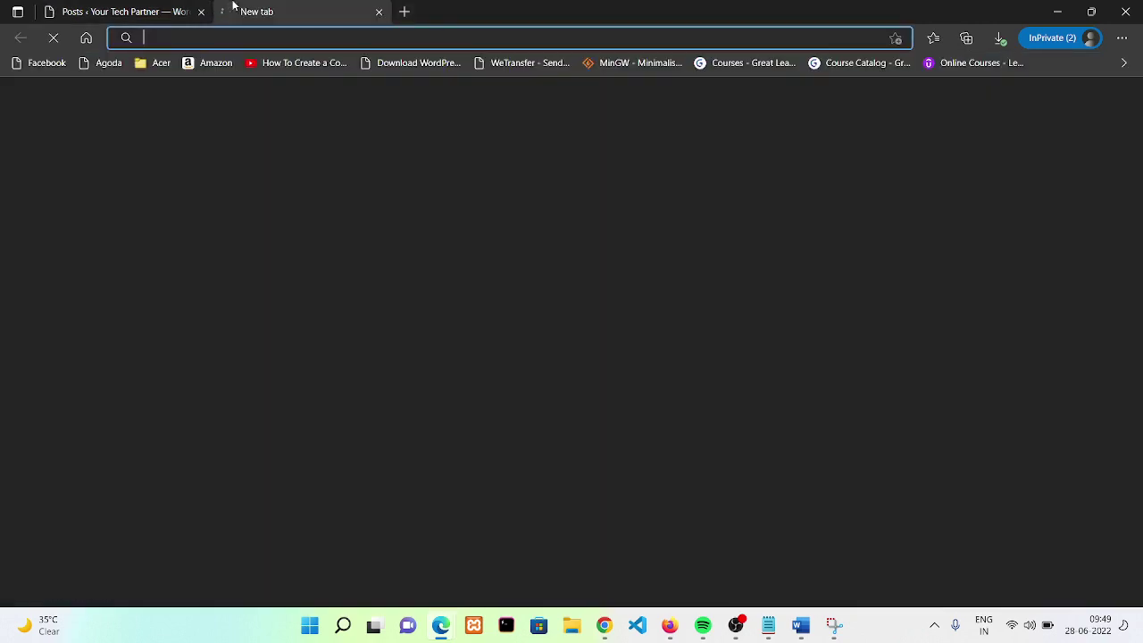
click(181, 7)
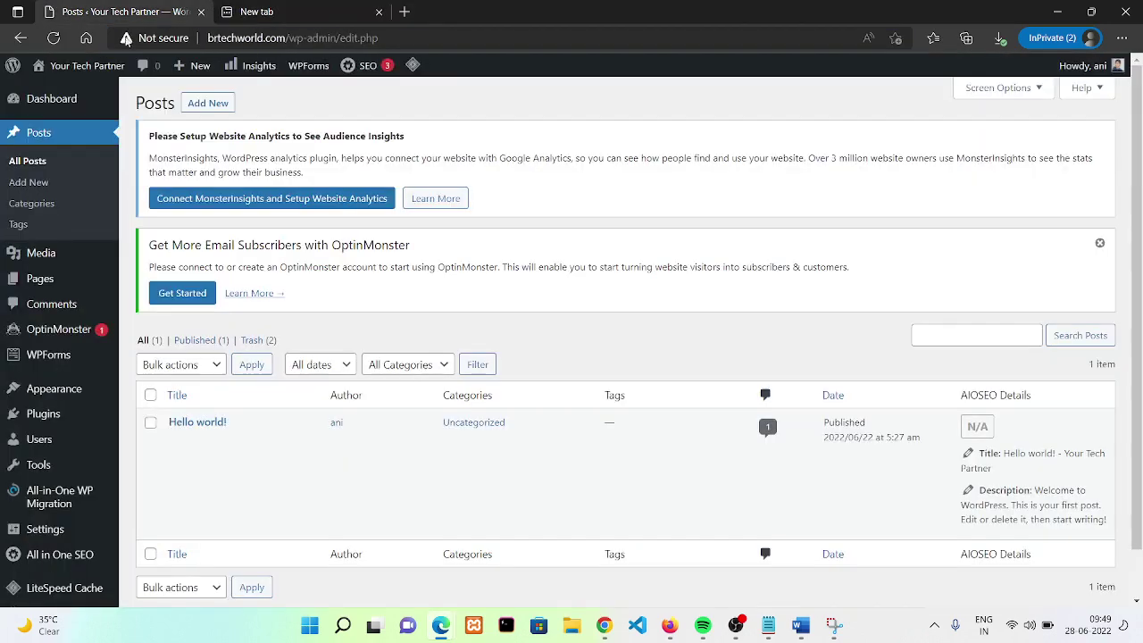
- Open the live site in a new tab, look over its home page, and return to Posts
mouse_move(65, 70)
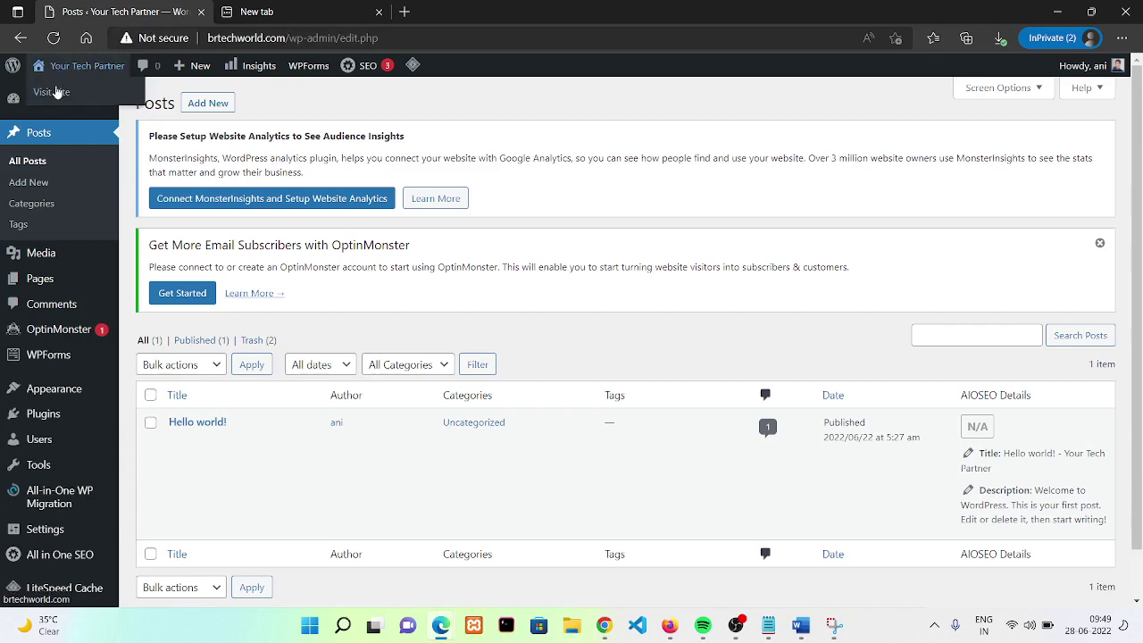
right_click(55, 92)
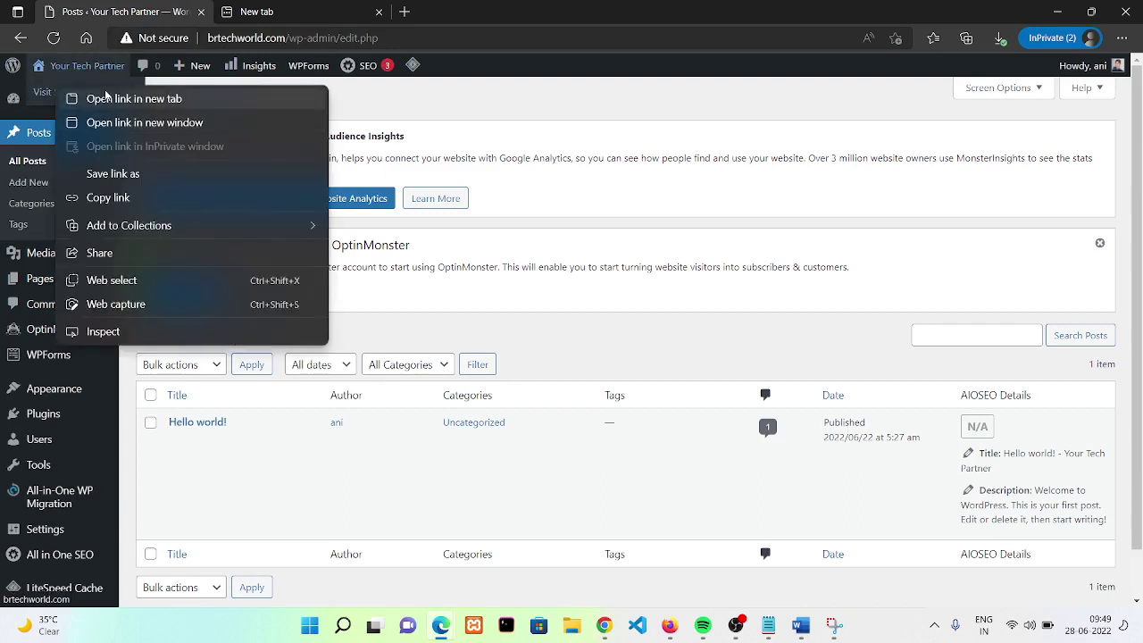
click(140, 99)
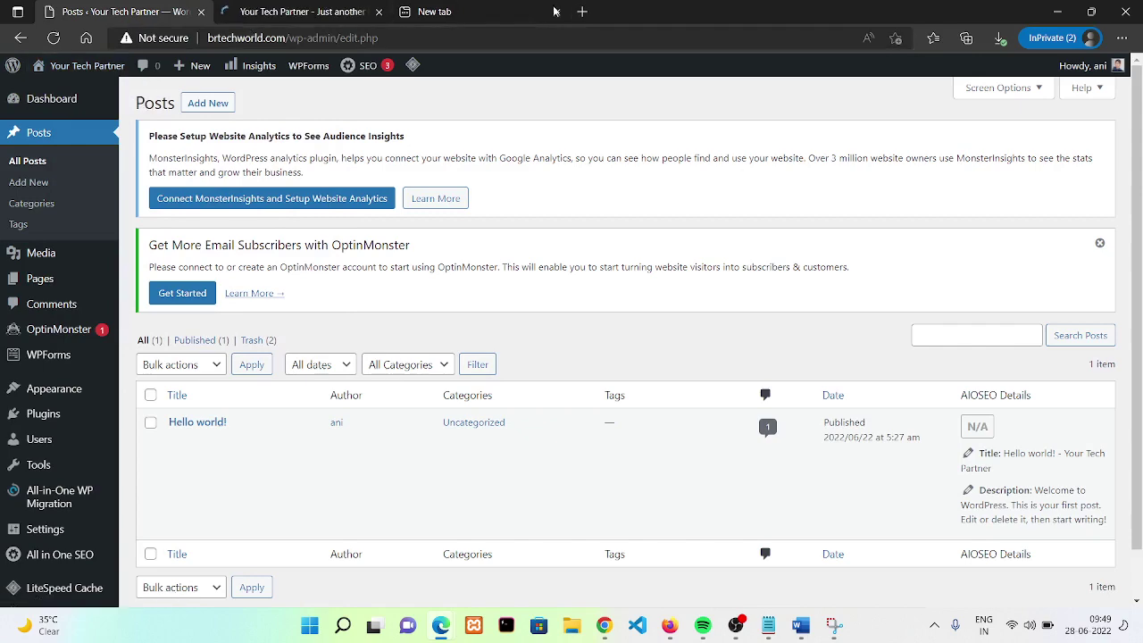
click(555, 12)
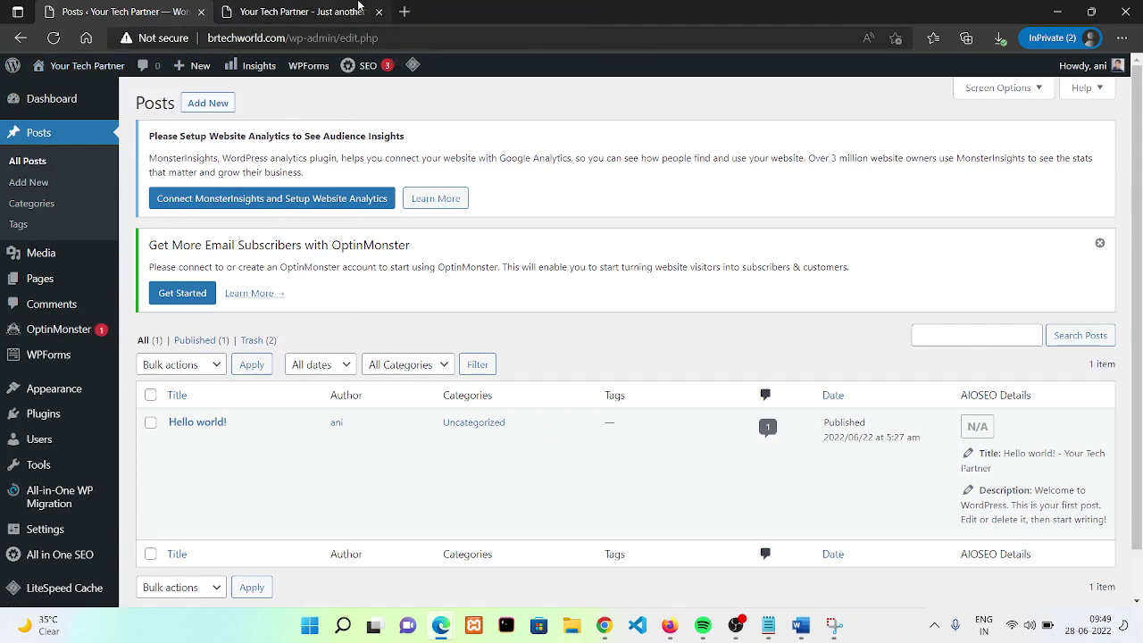
click(358, 11)
scroll(1141, 371, down, 1)
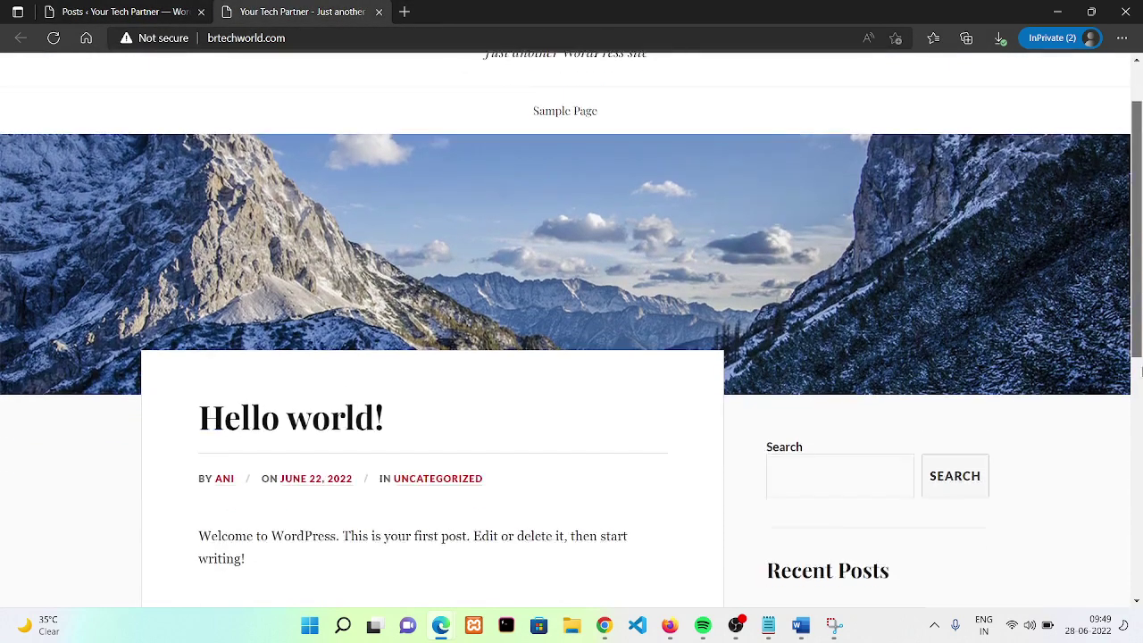
scroll(1141, 371, down, 1)
click(83, 9)
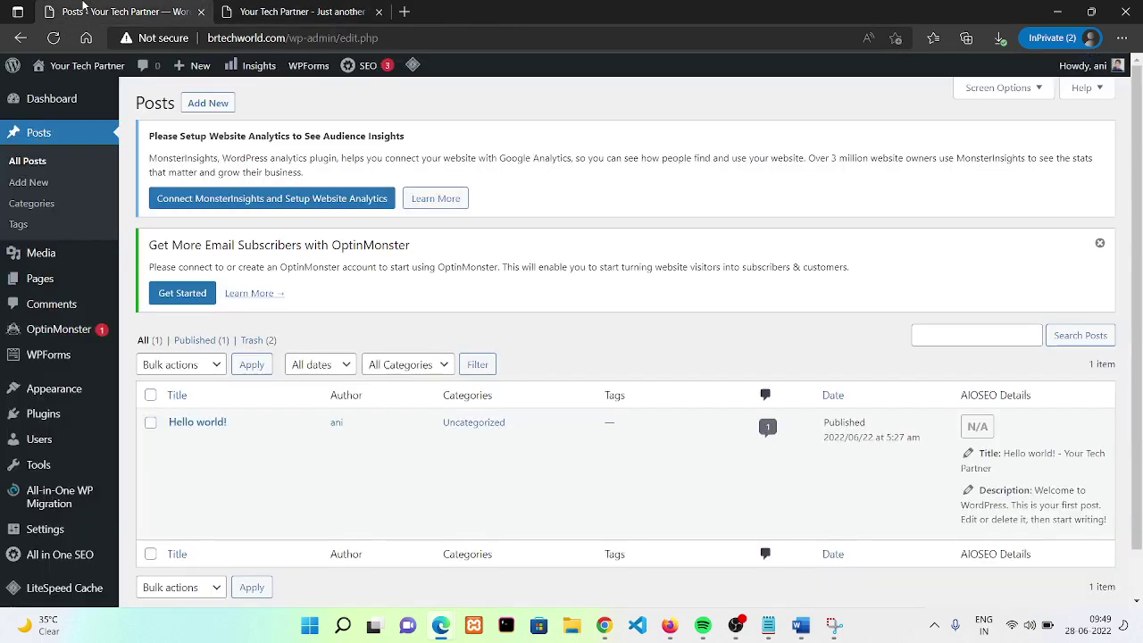
- Start a new post titled 'Wordpress tutorial'
click(214, 103)
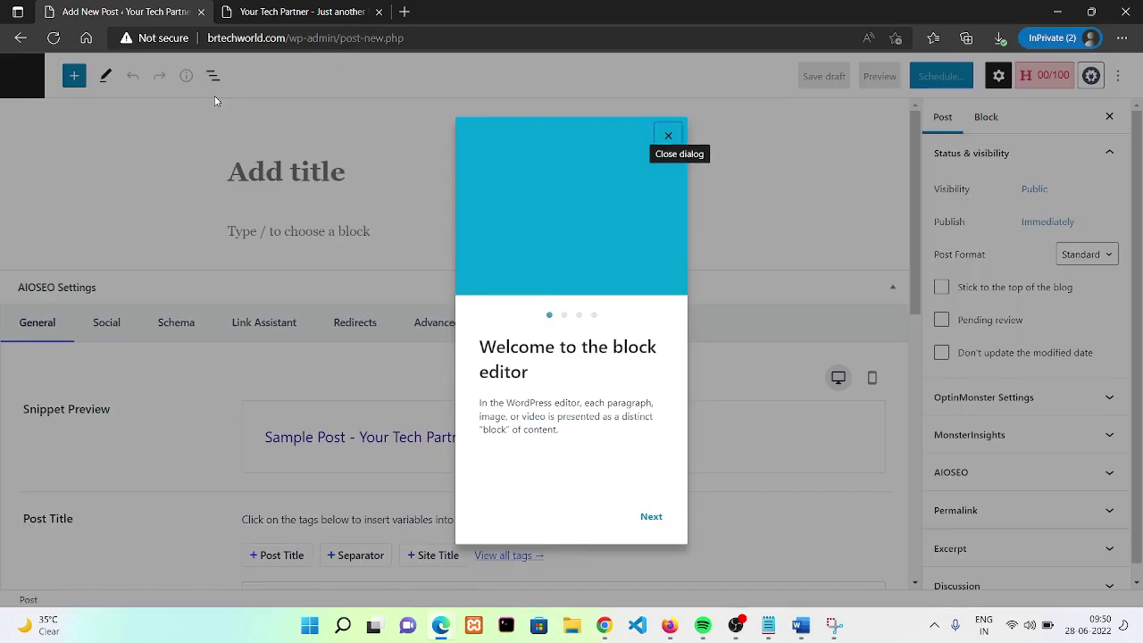
click(668, 137)
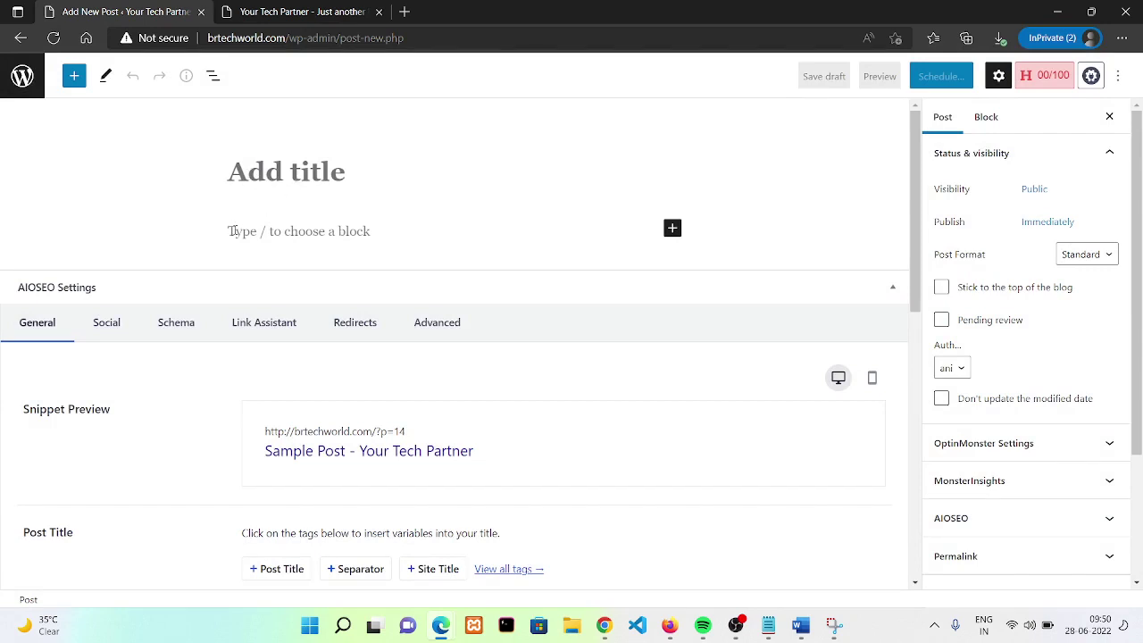
click(292, 231)
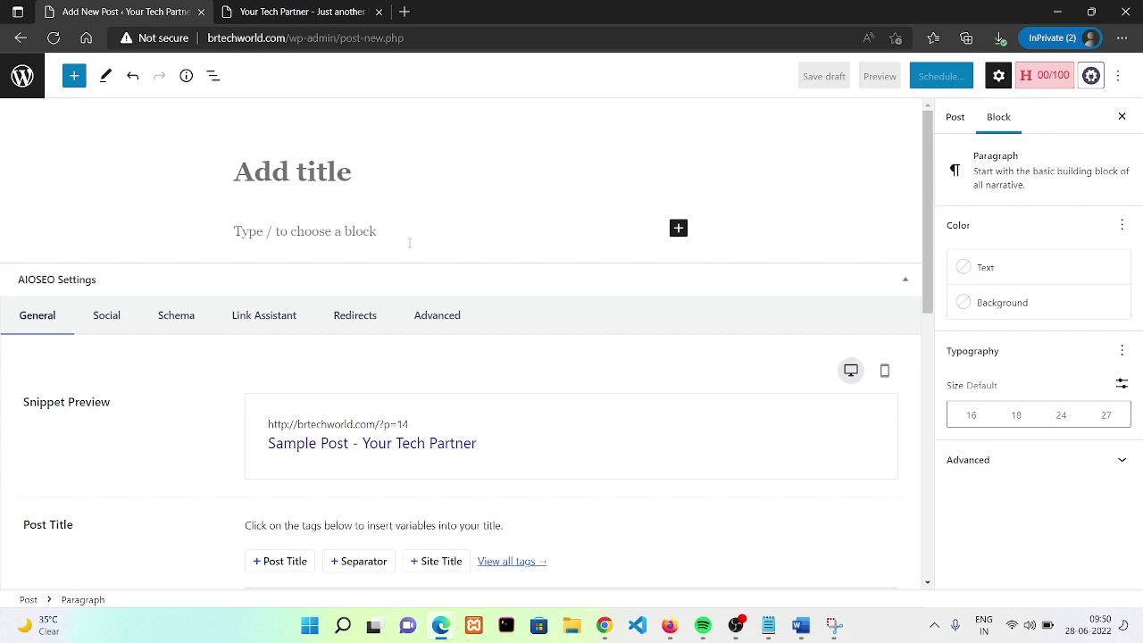
click(328, 179)
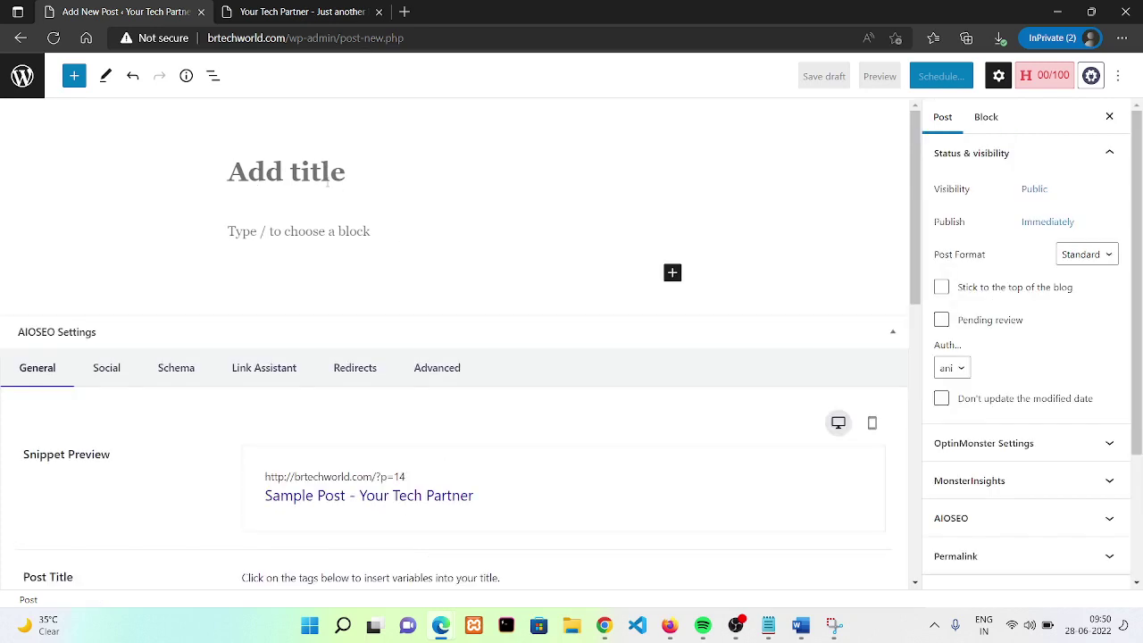
text(Wordpre)
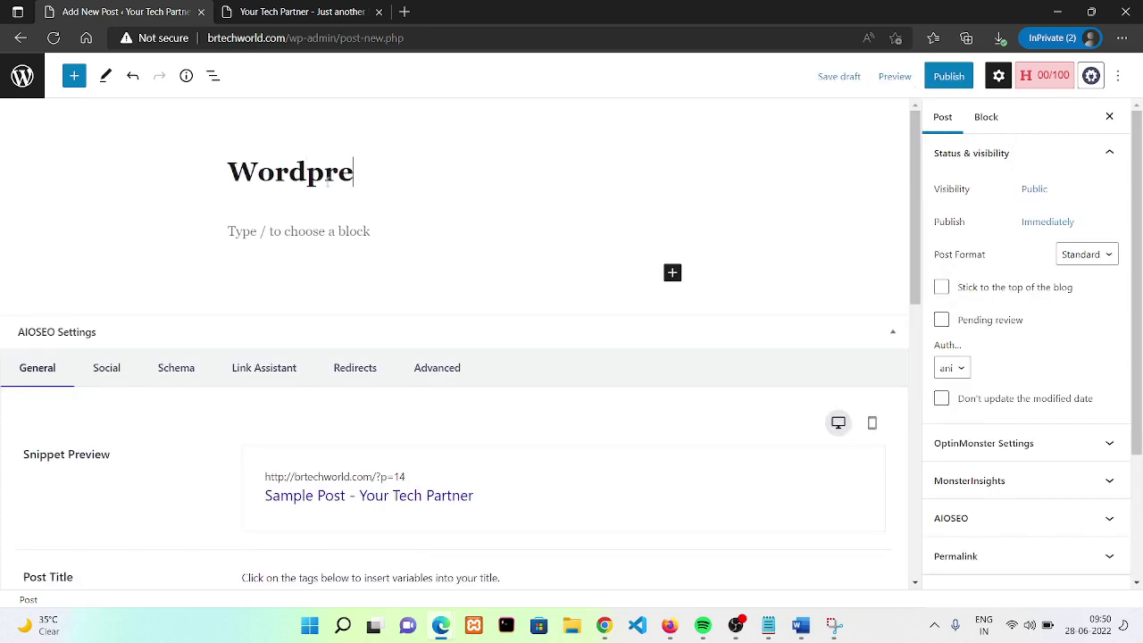
text(ss tutorial)
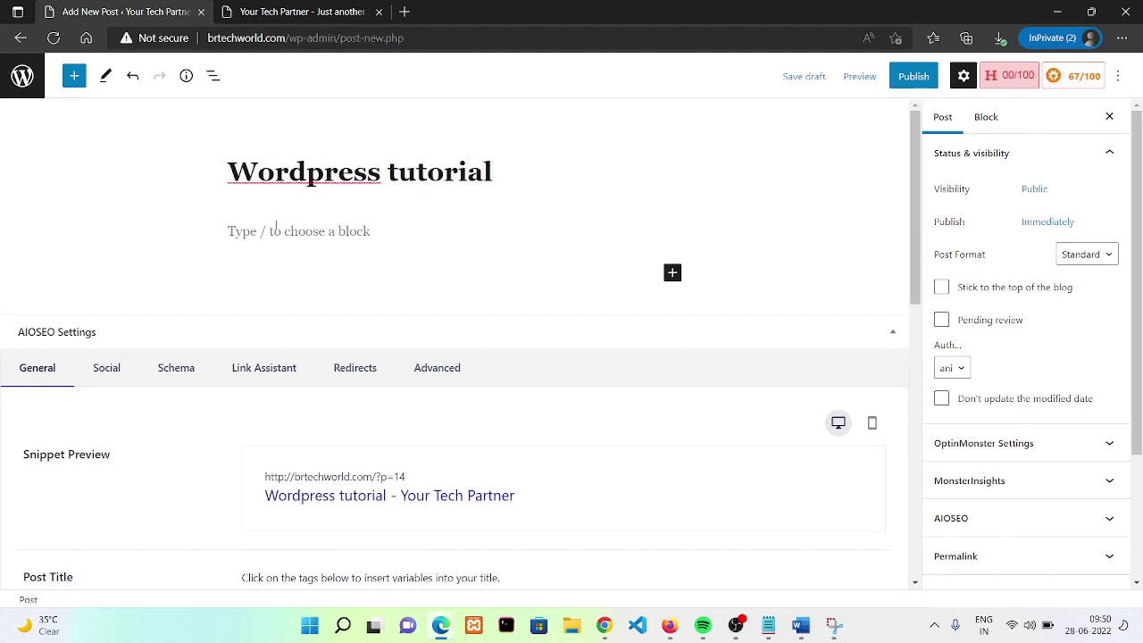
- Publish the post and open the live post in a new tab
click(907, 79)
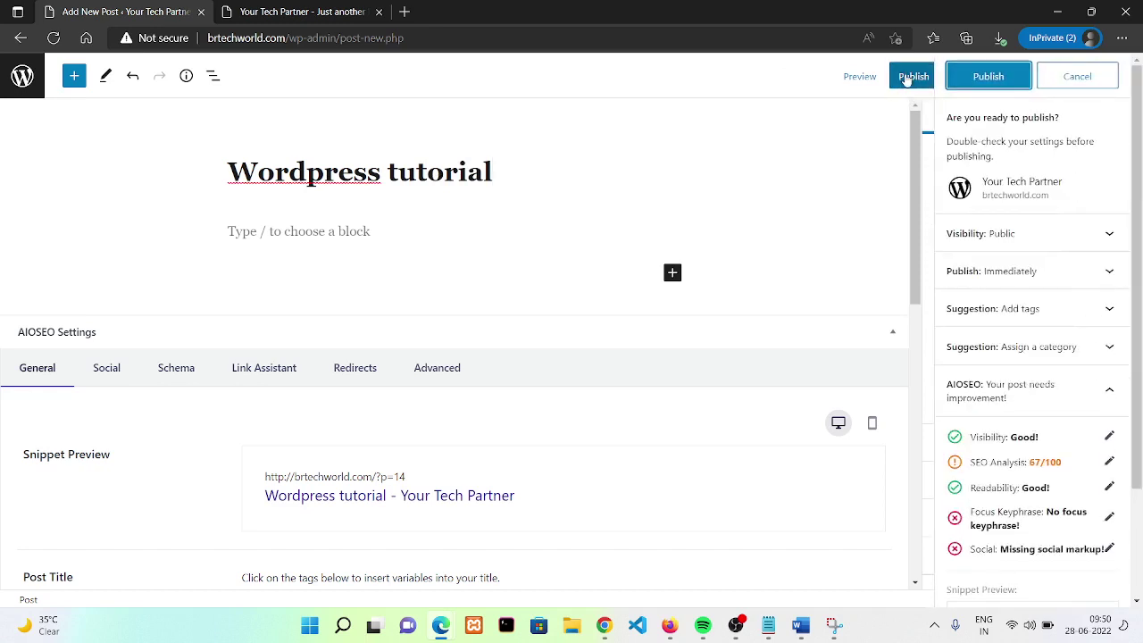
click(1008, 78)
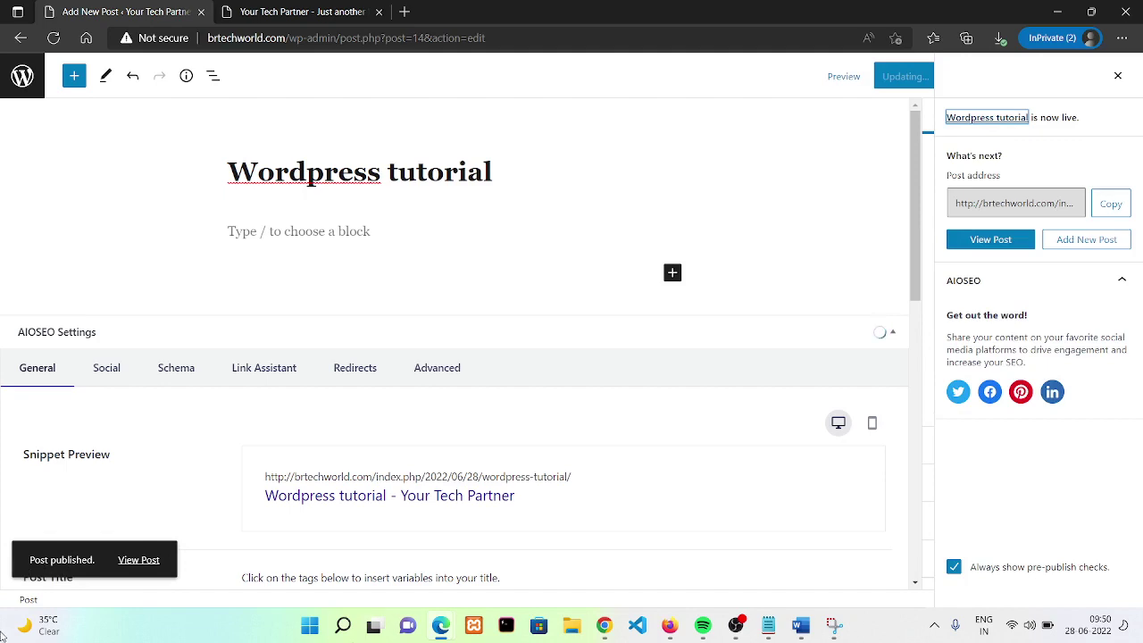
right_click(128, 559)
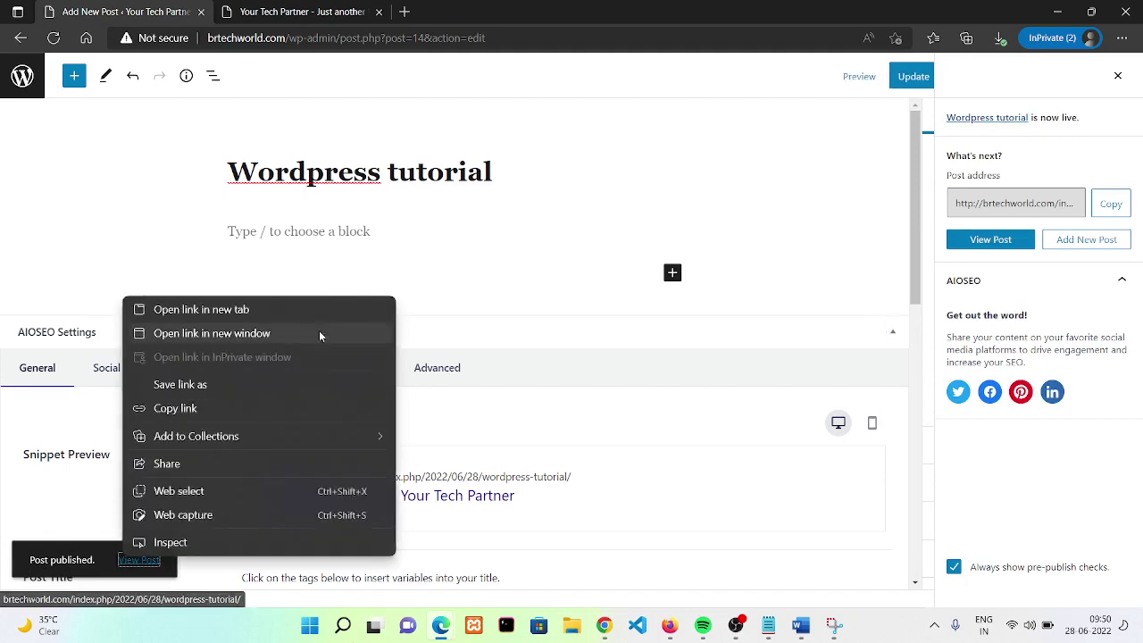
click(201, 309)
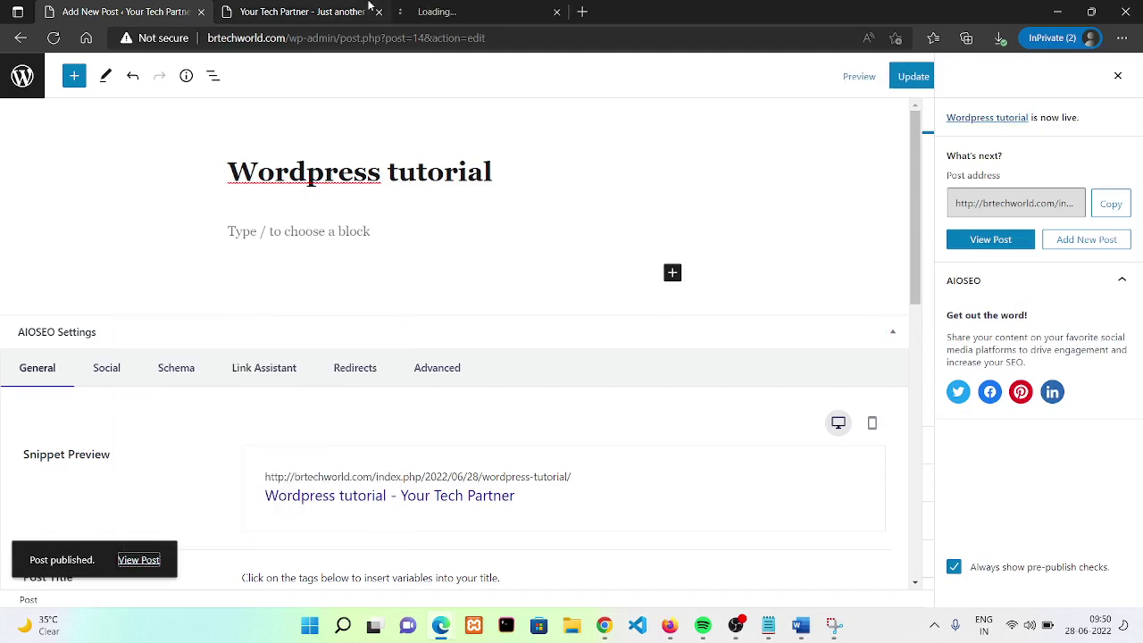
- Switch to the live Wordpress tutorial post and go to its comment box
click(474, 9)
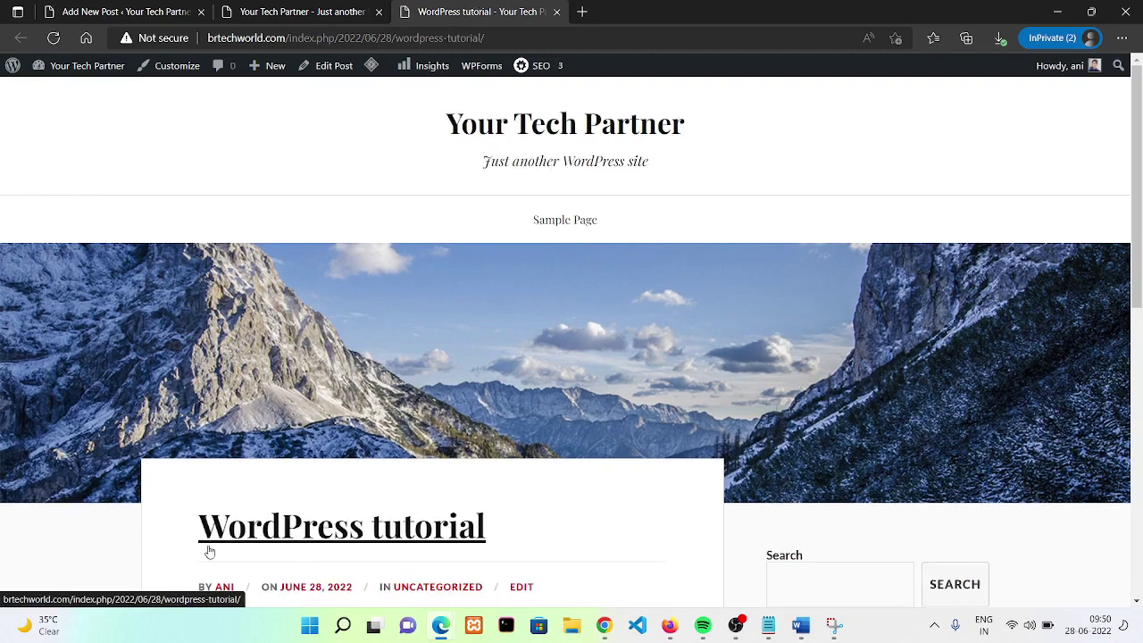
drag(197, 541, 491, 538)
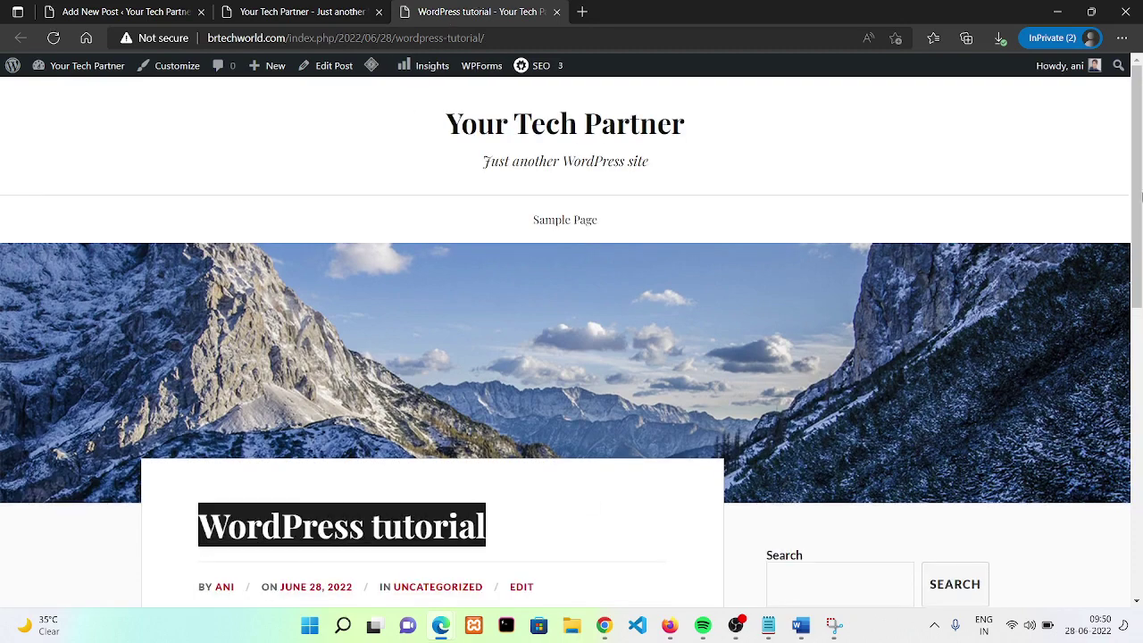
drag(1138, 231, 1140, 398)
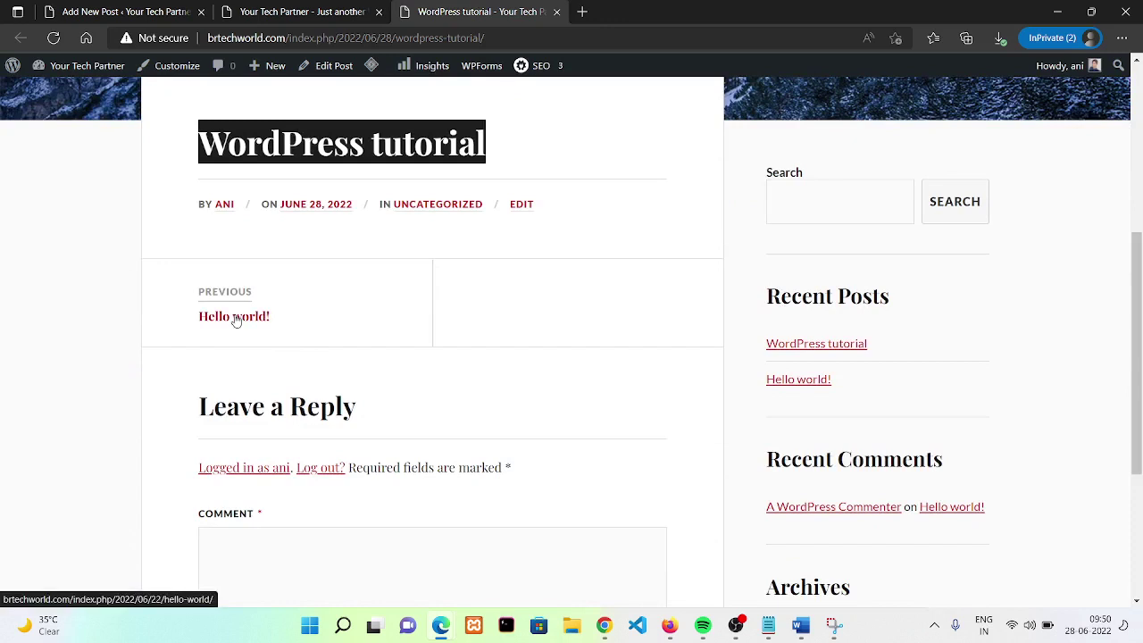
click(419, 533)
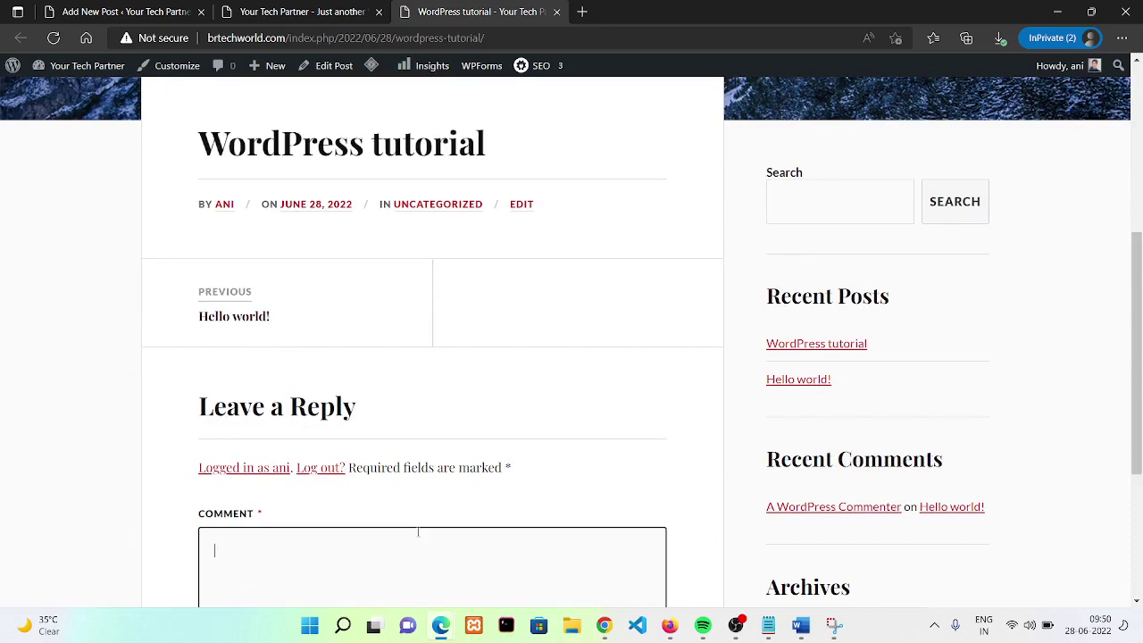
scroll(1141, 279, down, 3)
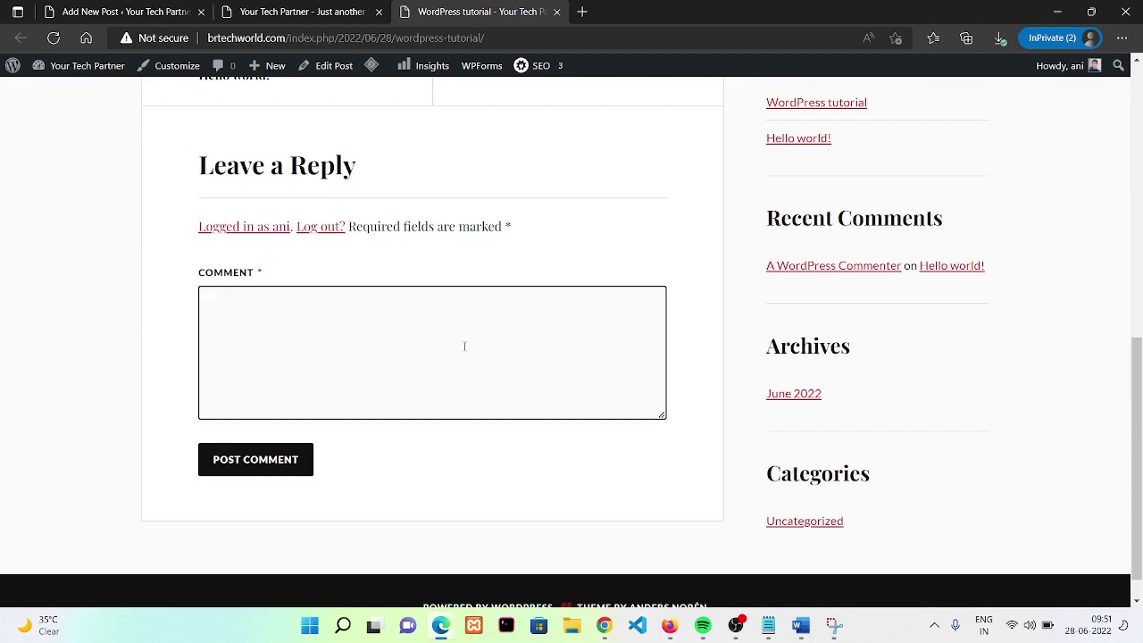
- Post the comment 'Thanks for sharing!' and return to the editor tab
text(Thanks)
key(BackSpace)
key(BackSpace)
key(BackSpace)
key(BackSpace)
text(anks for sharing!)
key(Return)
click(248, 470)
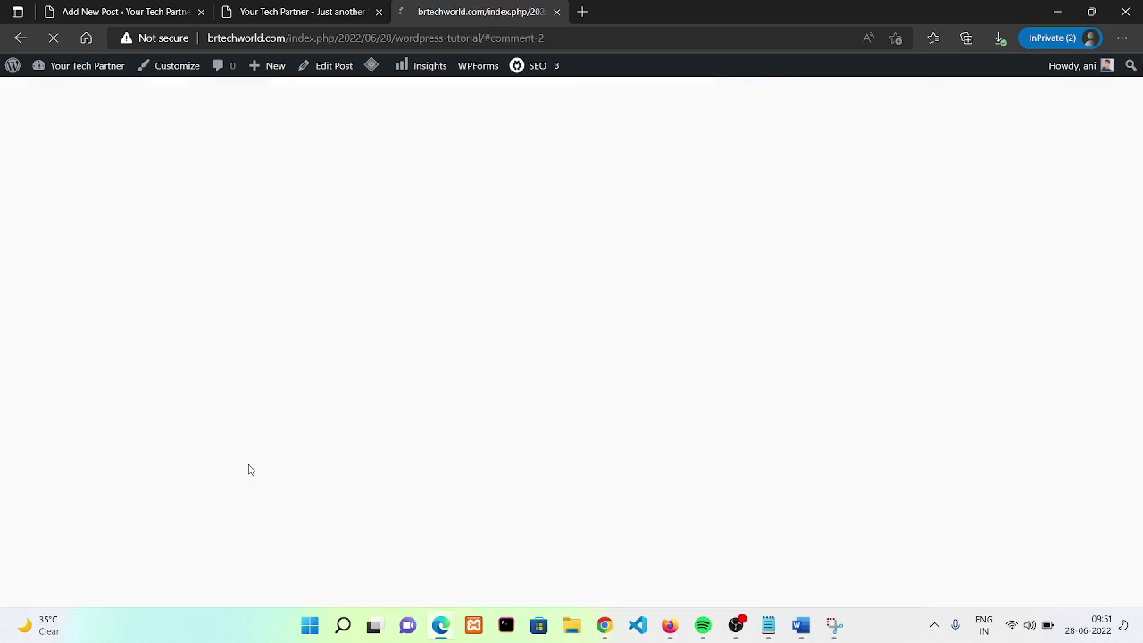
click(204, 7)
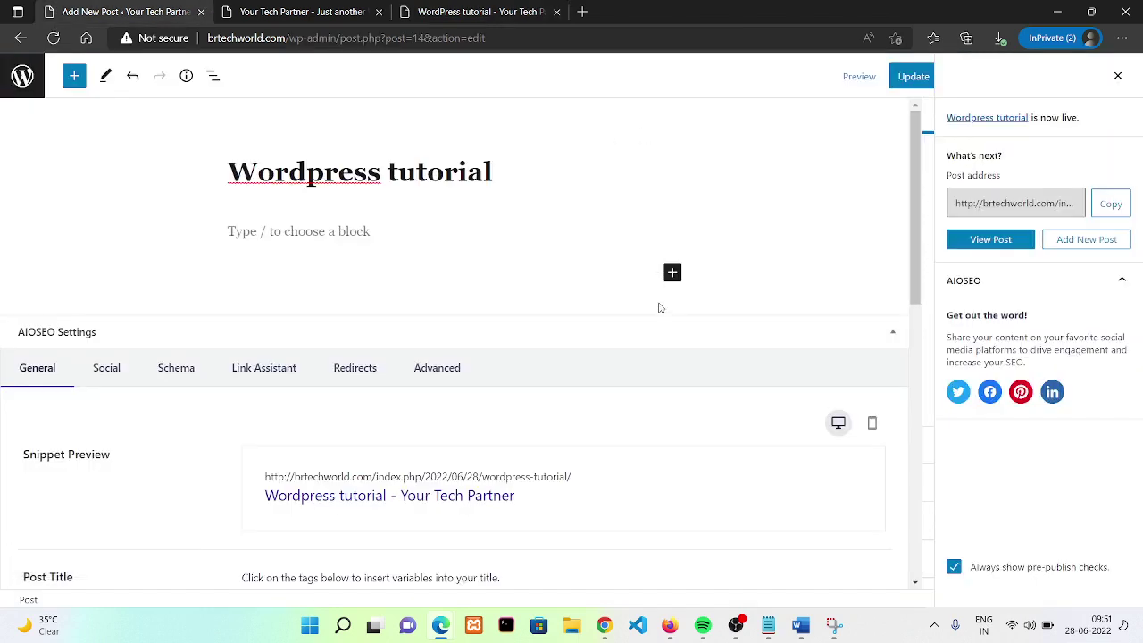
- Write 'Hey join us for better learning.' in the empty paragraph block and update the post
click(344, 241)
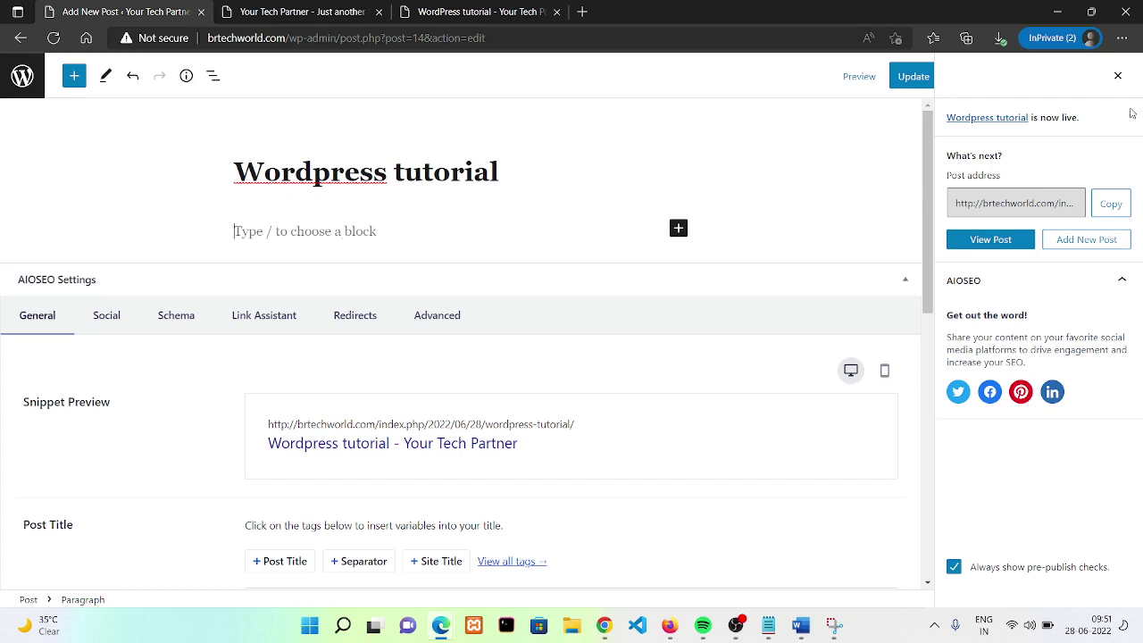
click(1117, 75)
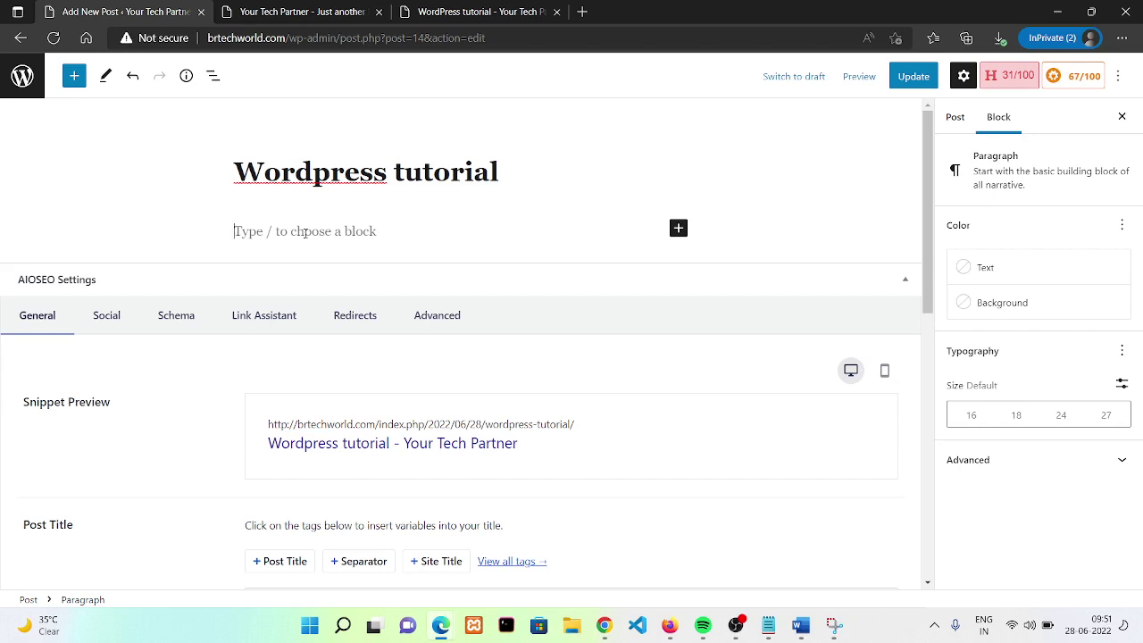
text(Hey join )
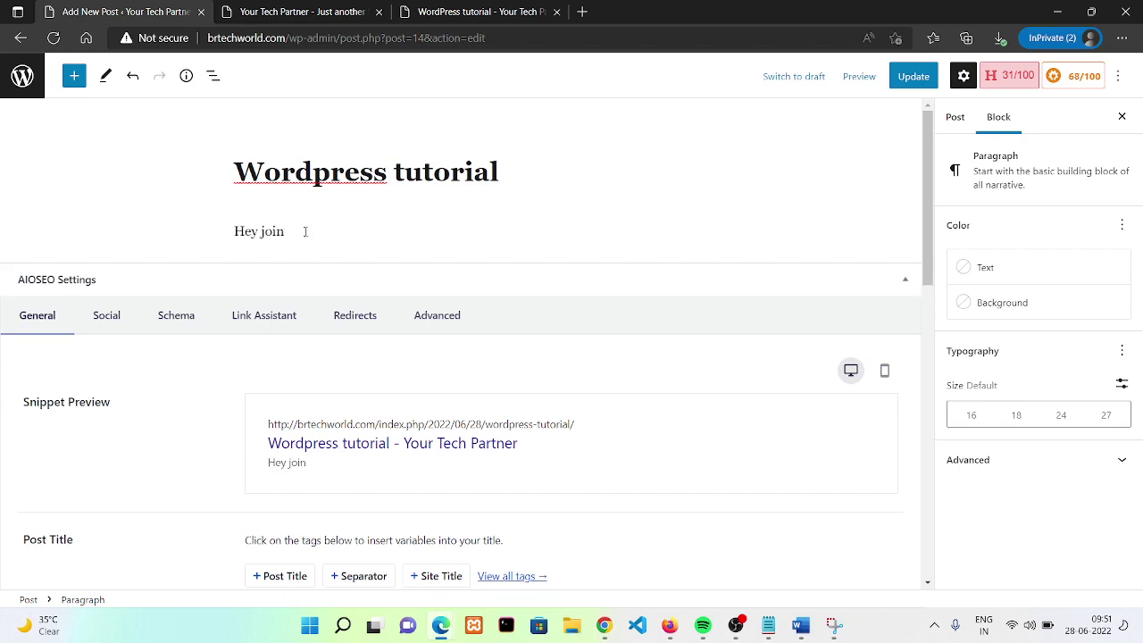
text(us for better learning/)
key(Num_Lock)
key(BackSpace)
text(.)
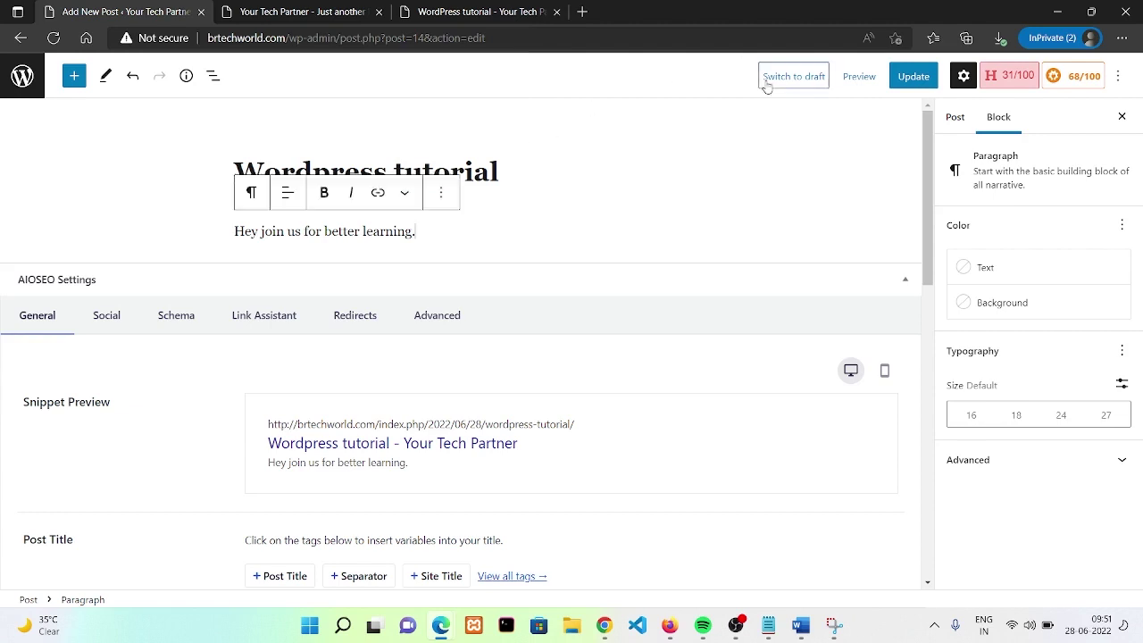
click(905, 76)
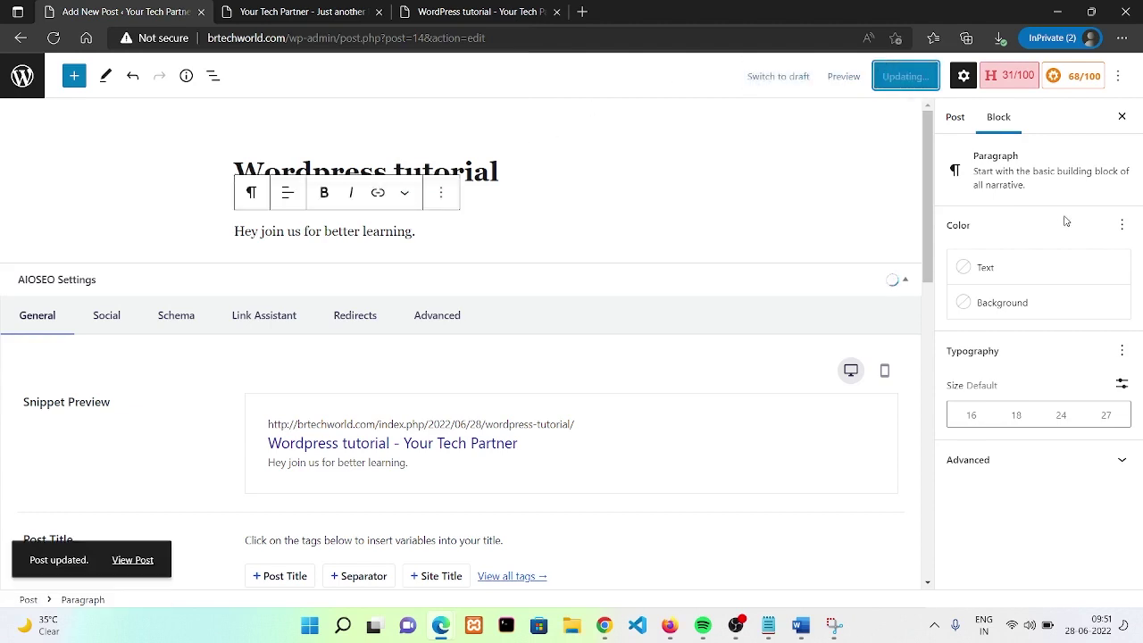
- Show the Post settings and expand the Categories panel, where Uncategorized is ticked
click(938, 119)
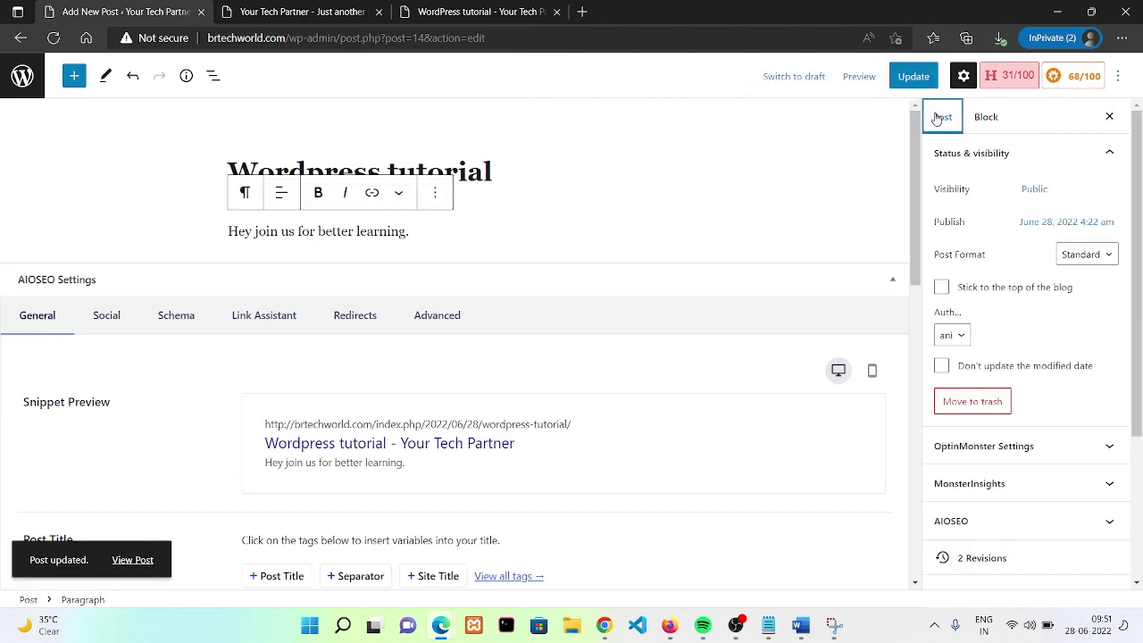
scroll(1063, 353, down, 2)
click(1048, 425)
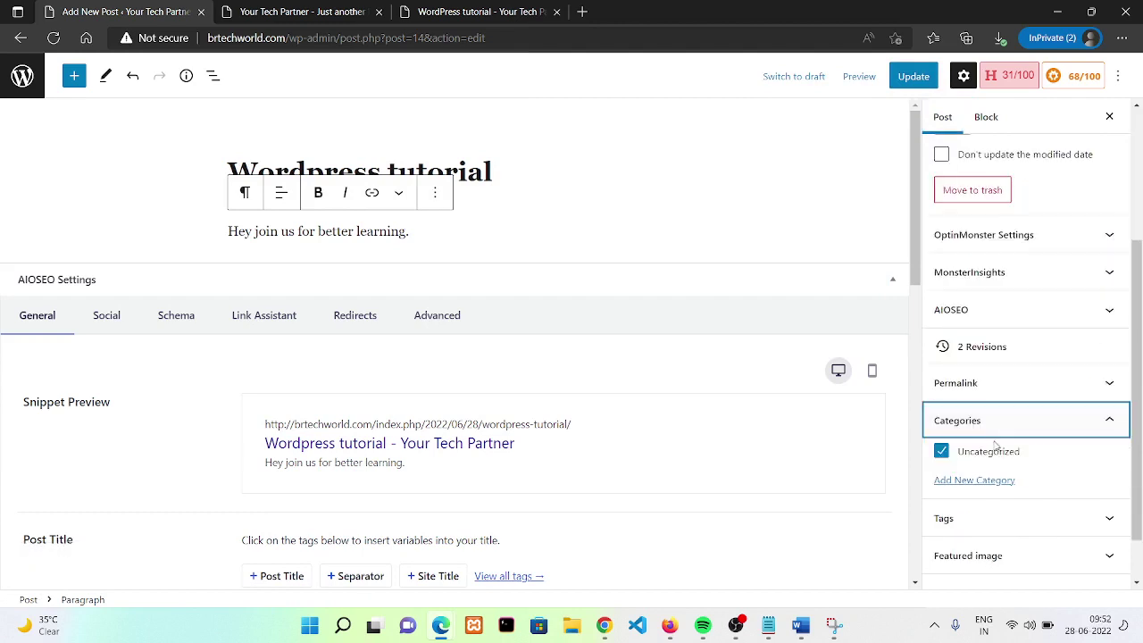
- Untick Uncategorized, add a new 'Wordpress Tutorial' category, and update the post
click(946, 453)
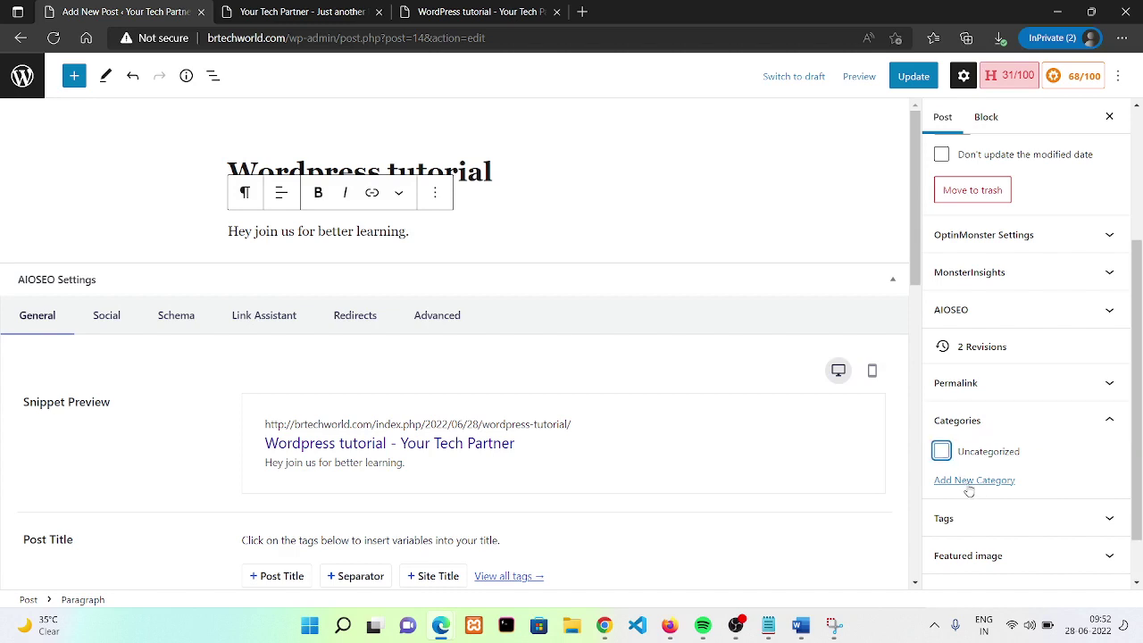
click(971, 484)
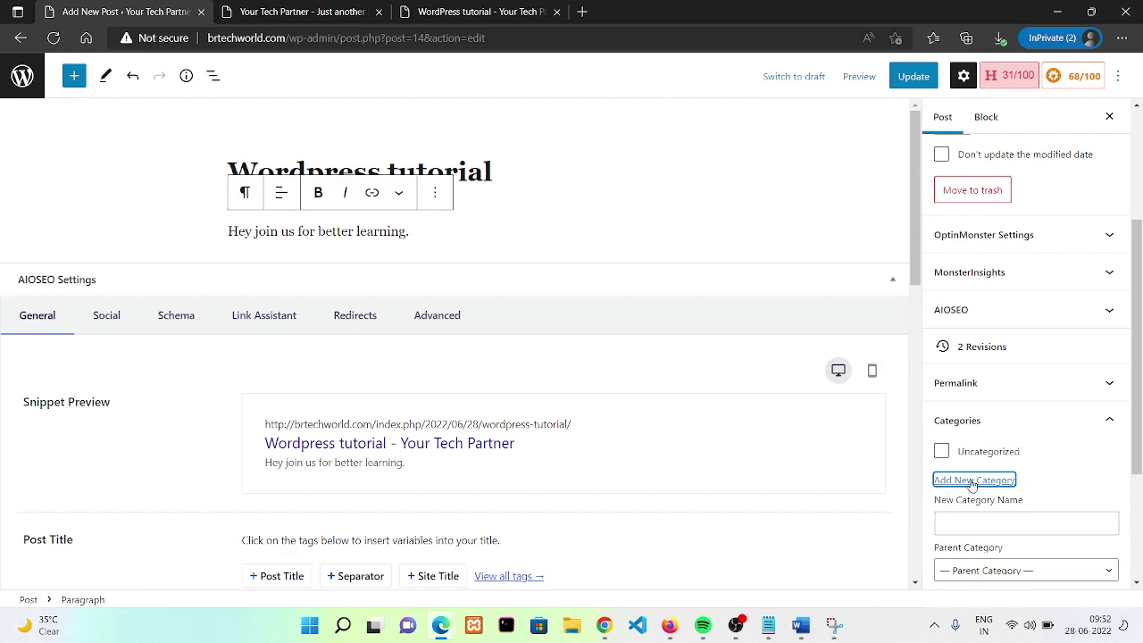
scroll(972, 464, down, 2)
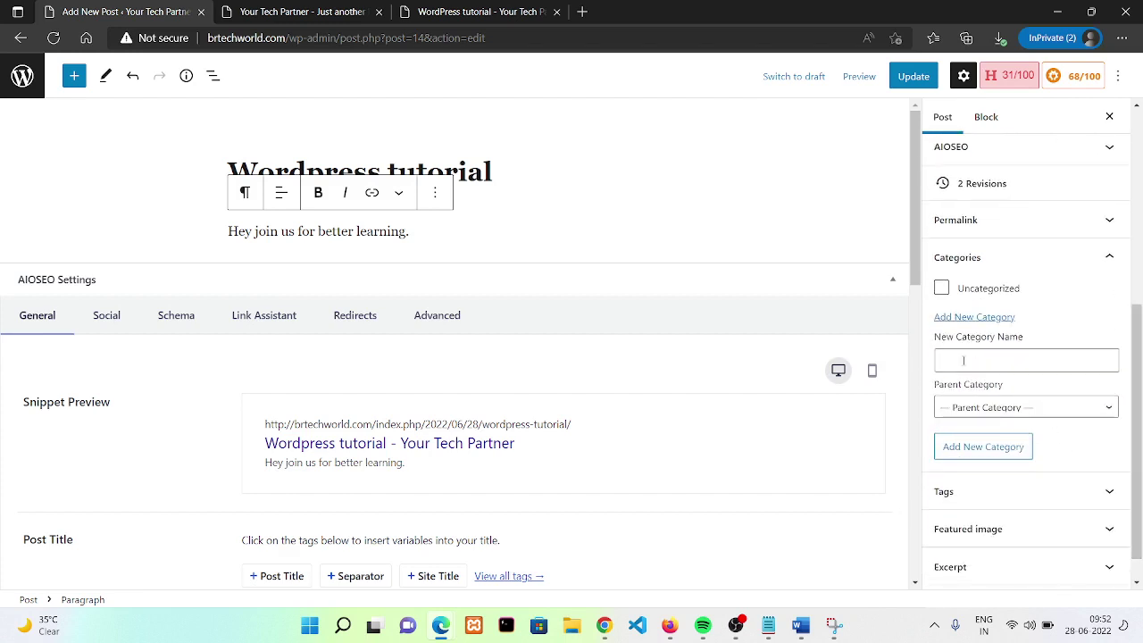
click(964, 360)
text(W)
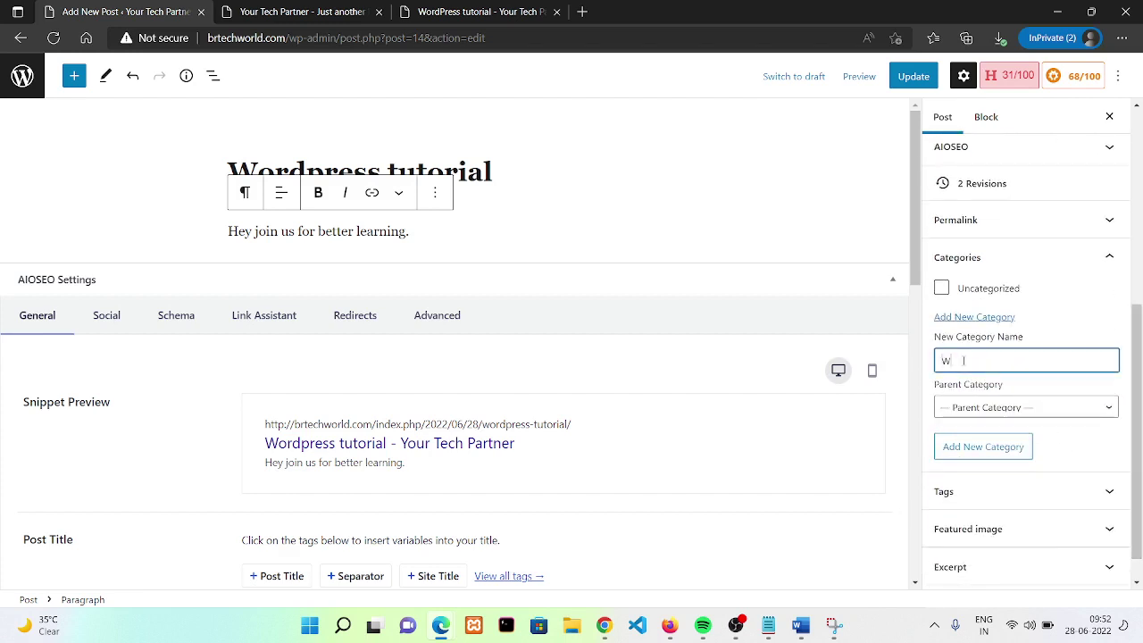
text(ordpress Tutorial)
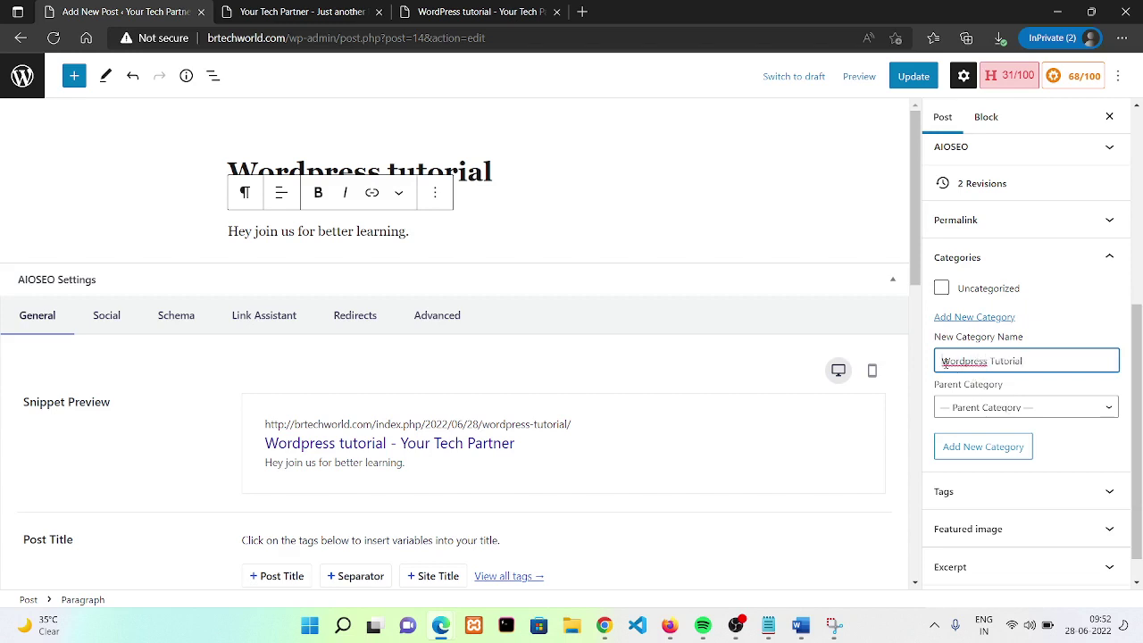
drag(943, 362, 1066, 360)
click(978, 407)
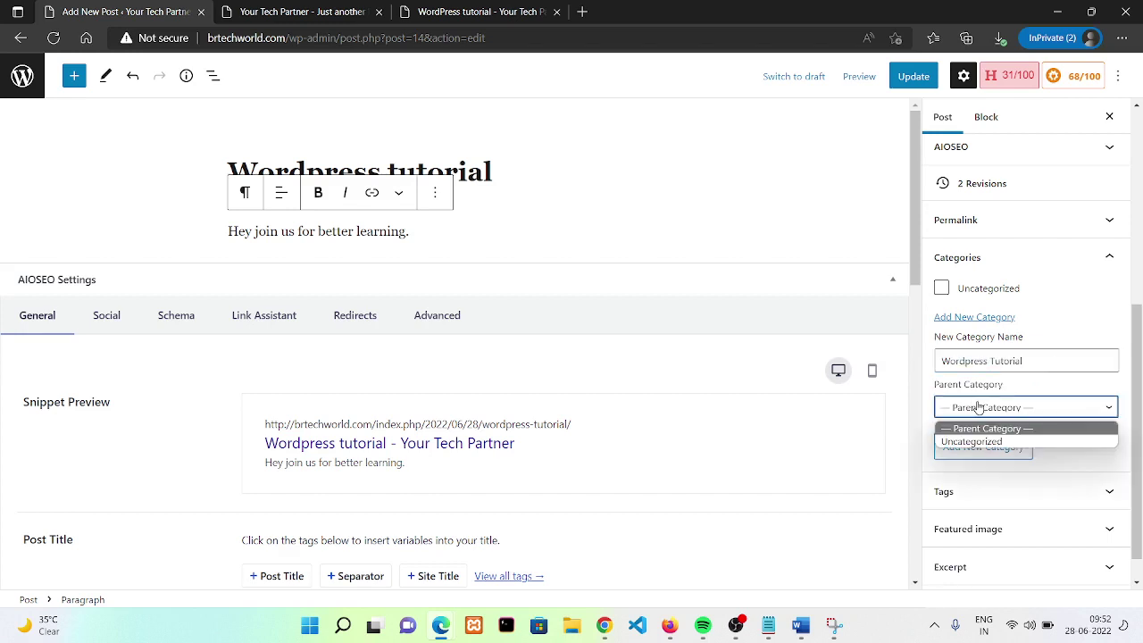
click(941, 390)
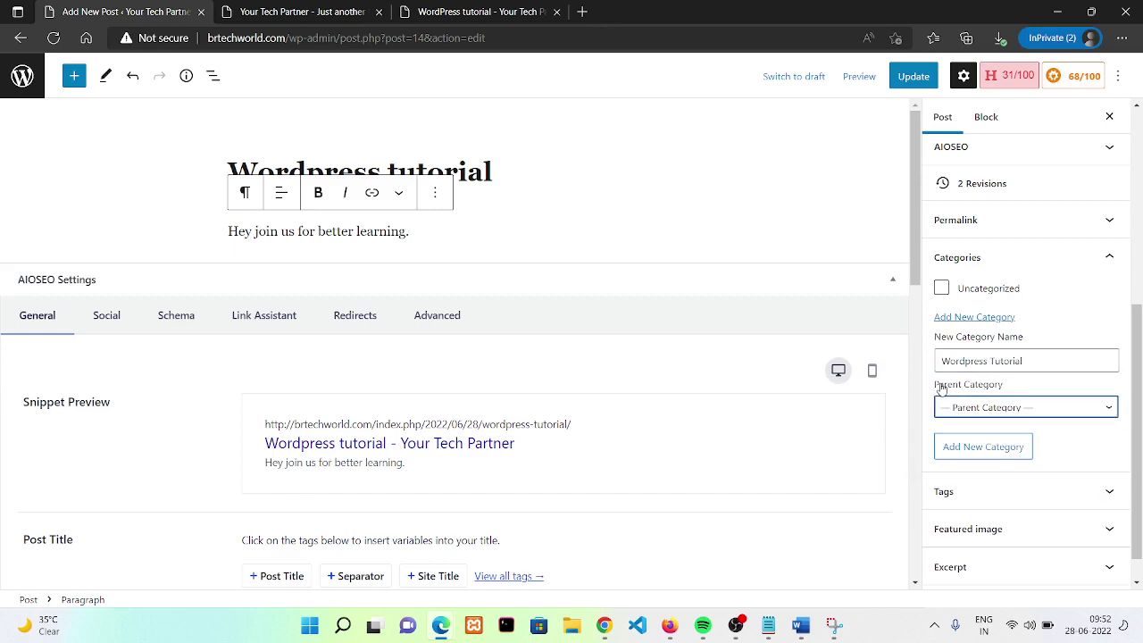
click(976, 448)
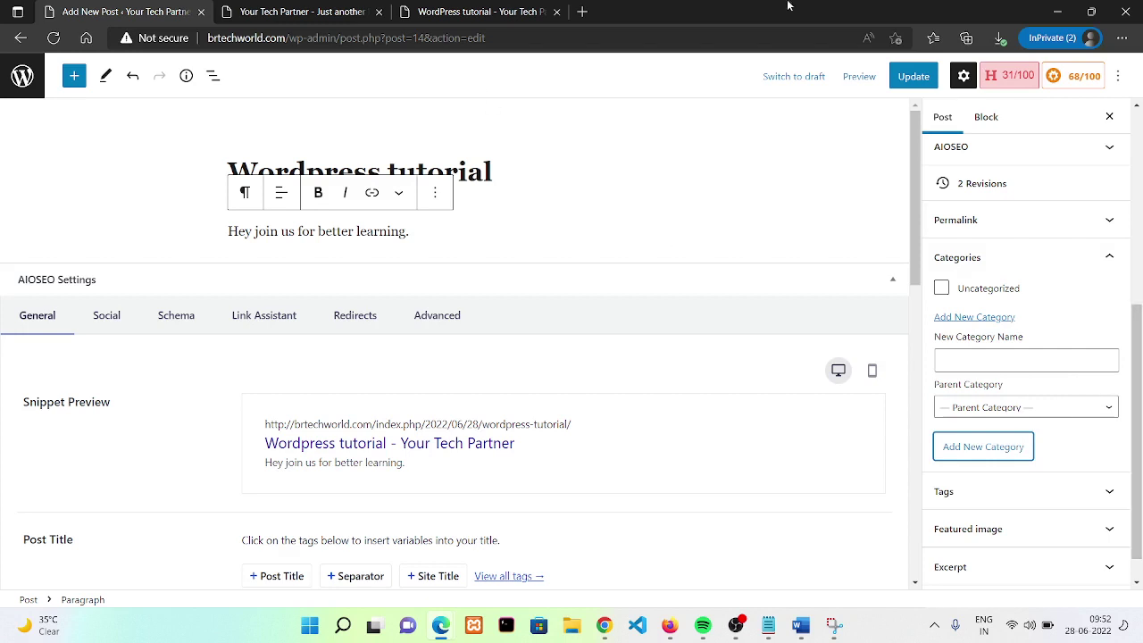
click(911, 77)
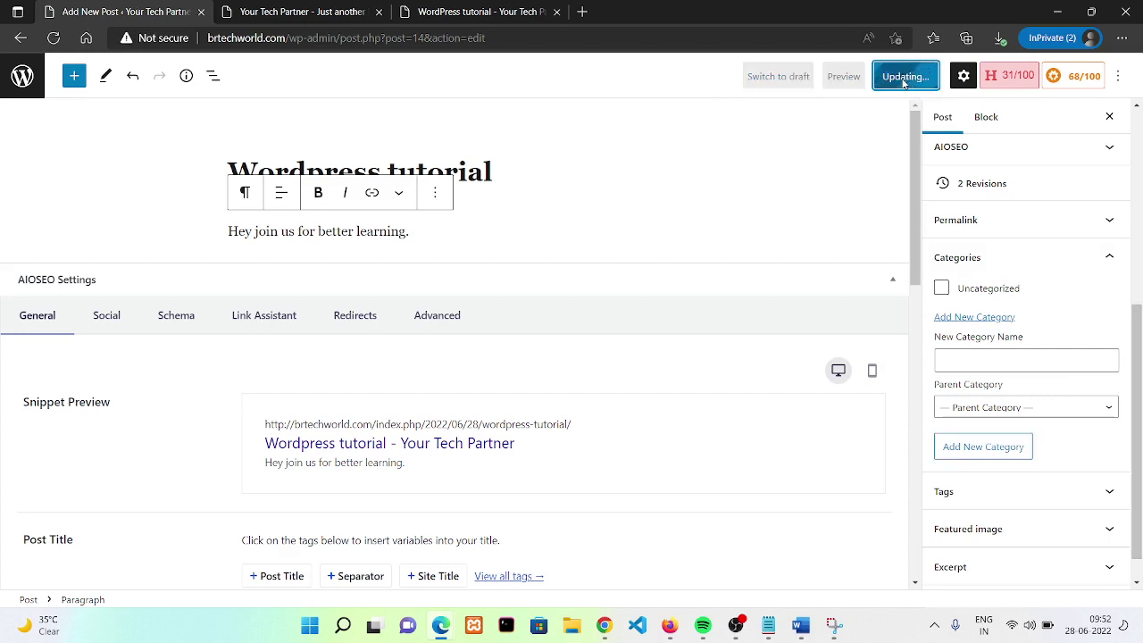
click(1087, 511)
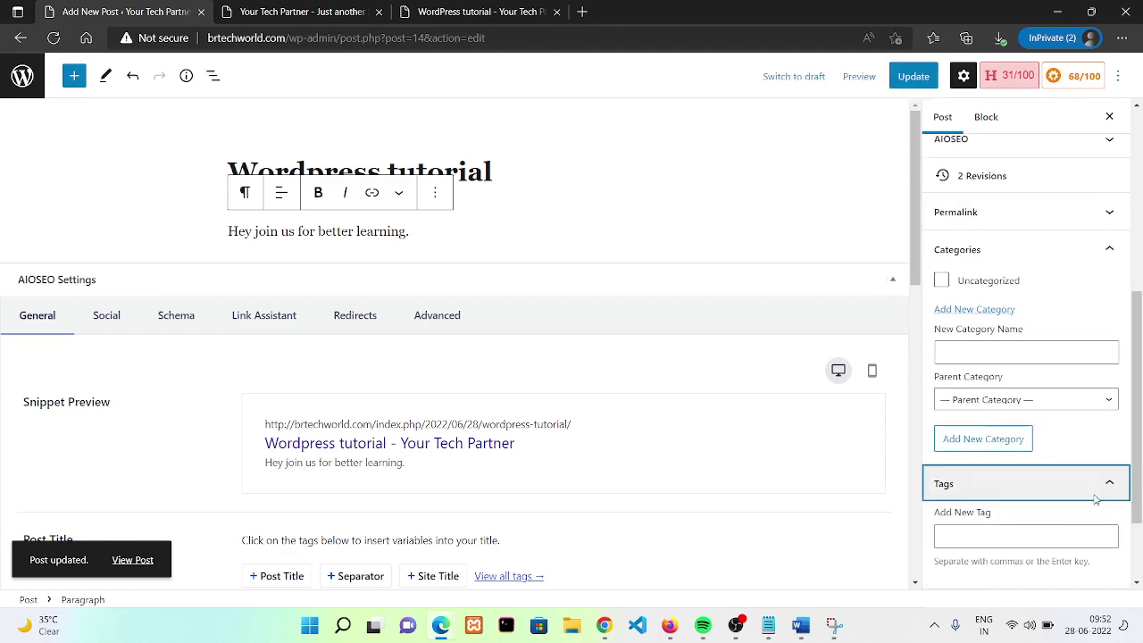
- Add the tag 'wordpress' to the post
drag(1140, 438, 1140, 520)
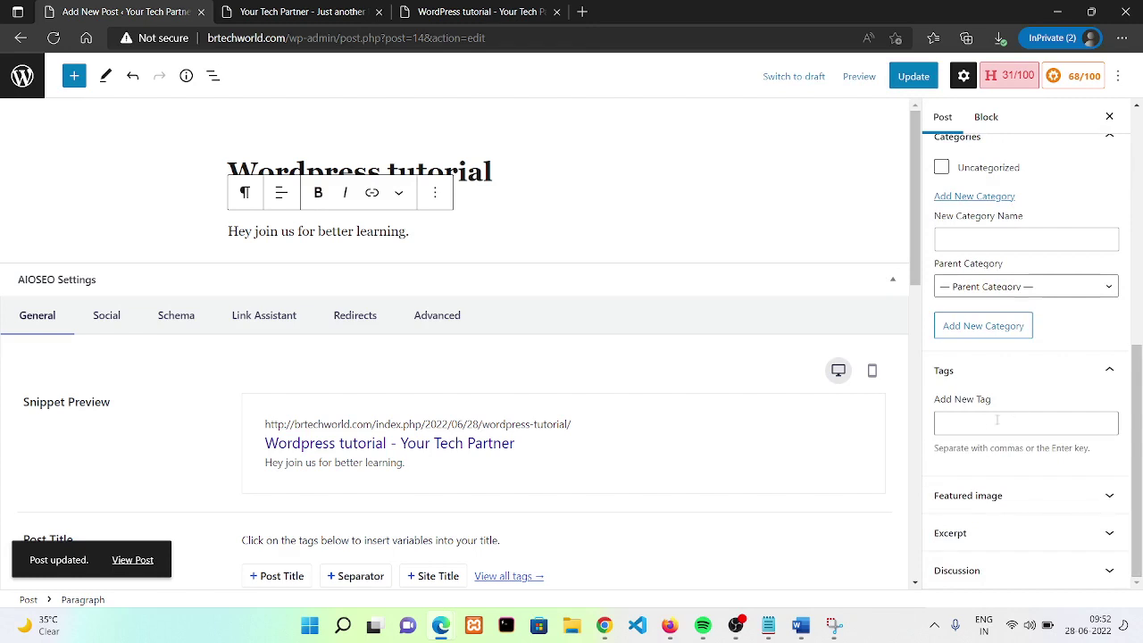
click(987, 427)
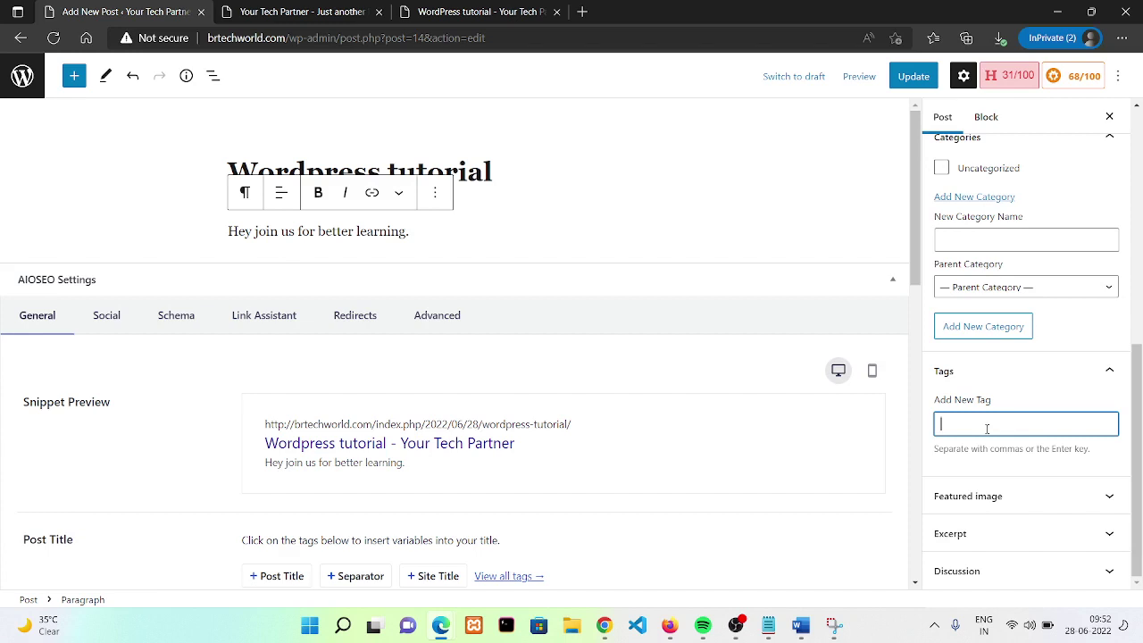
text(wordpress)
key(Return)
text(wo)
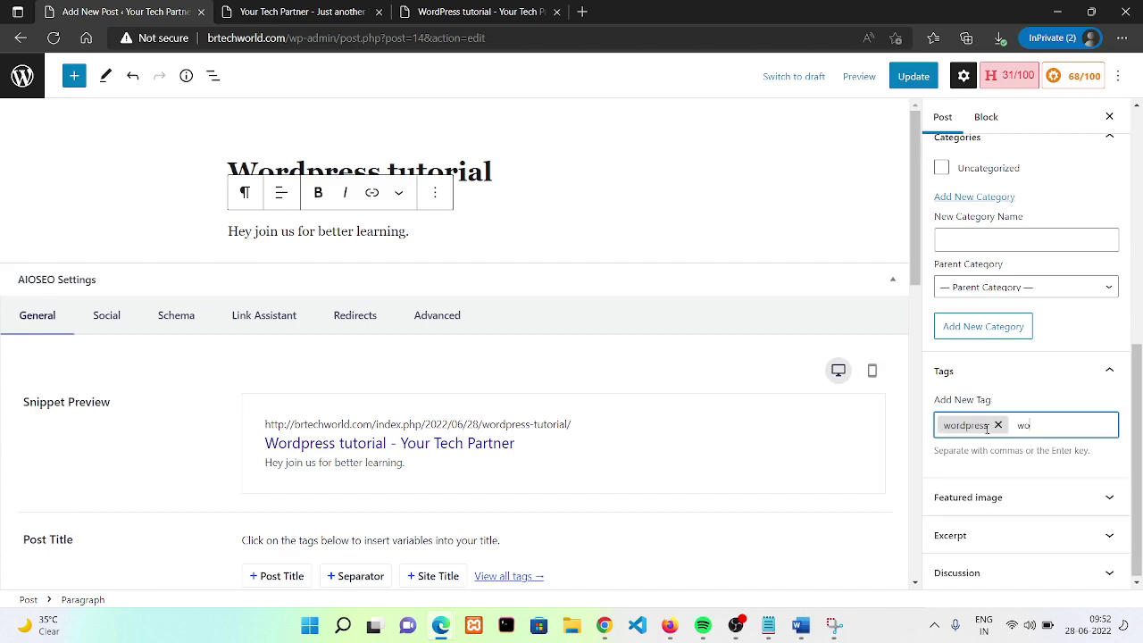
text(rdpress)
key(Return)
key(BackSpace)
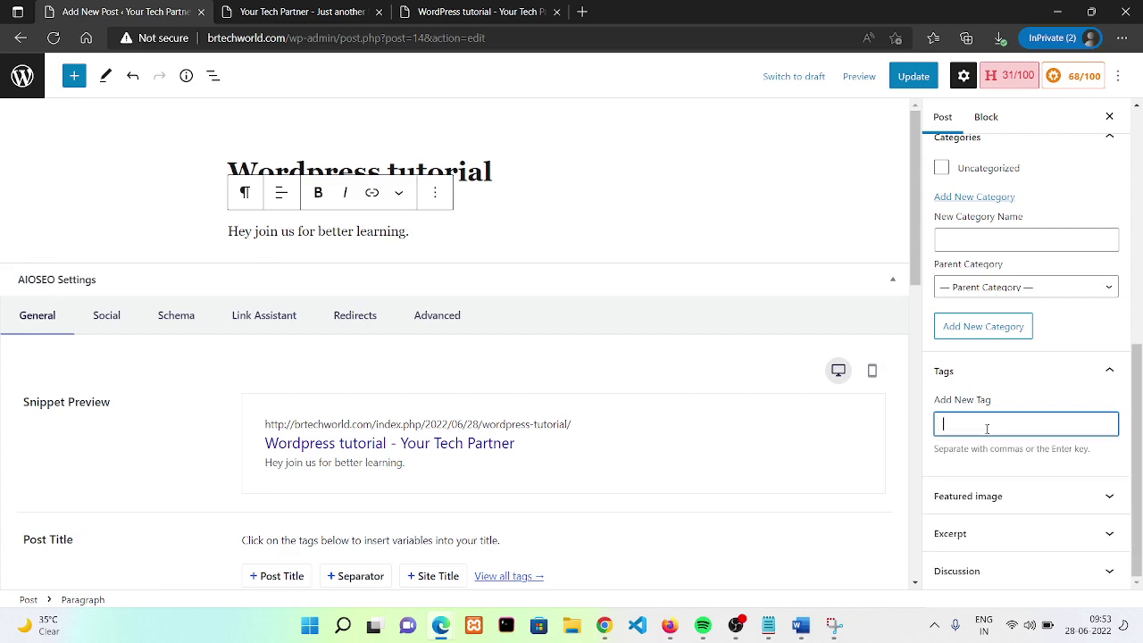
text(wor)
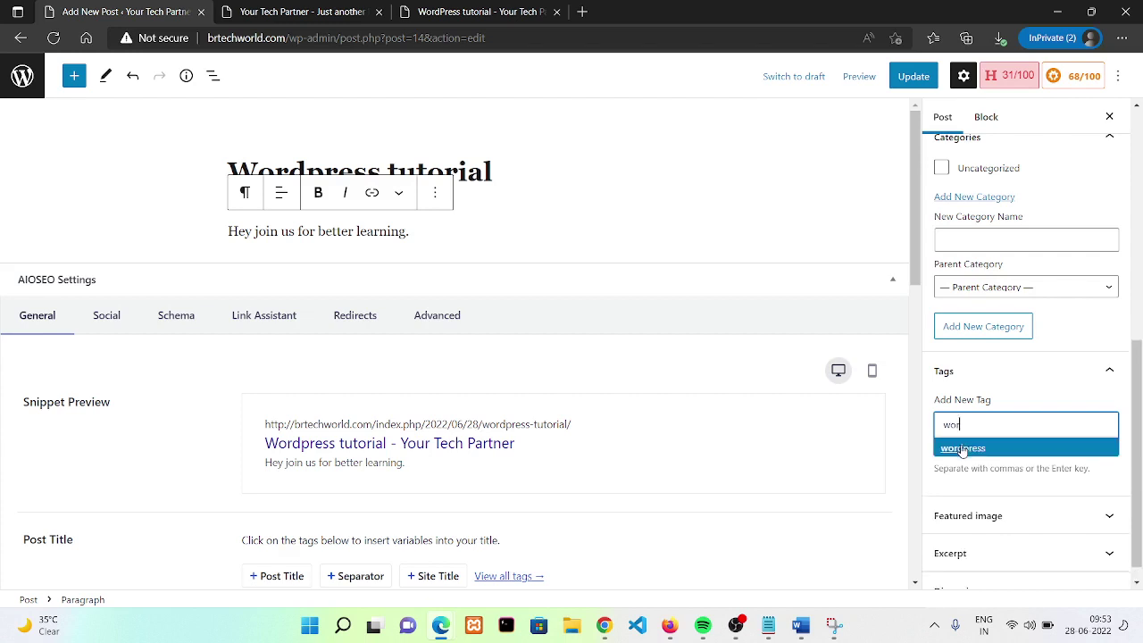
click(962, 446)
- Add tags 'wordpress tutorial', 'wordpress tutorial for beginners' and 'wordpress tutorial 2022'
text(wo)
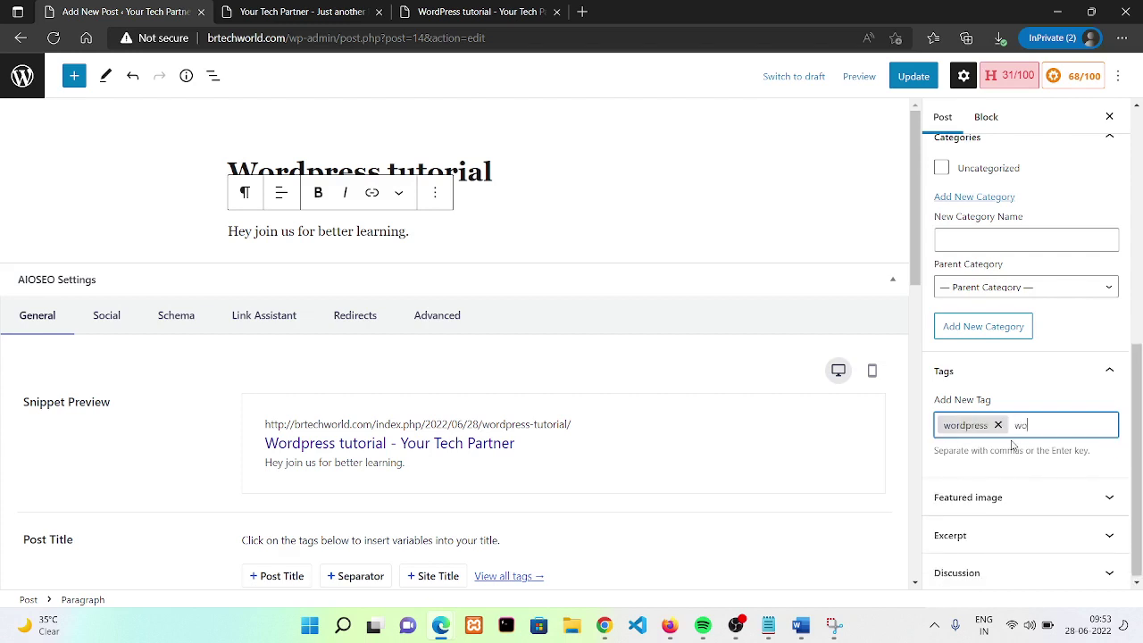
text(rdpress tutorial)
key(Return)
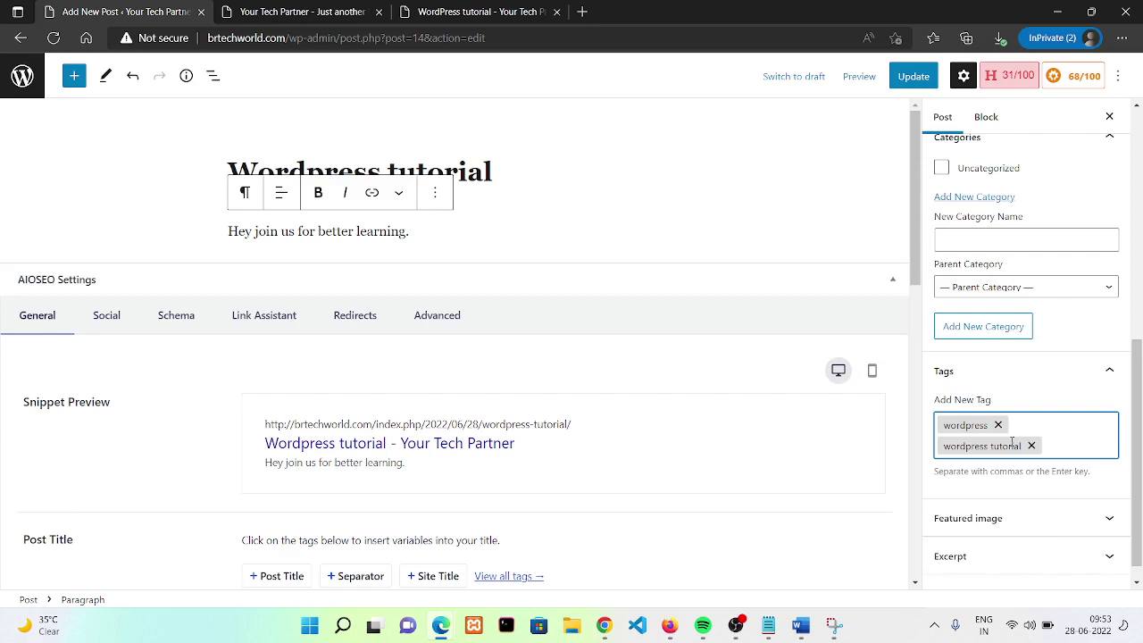
text(wor)
text(dpress t)
text(utorial for)
text( beginner)
text(s)
key(Return)
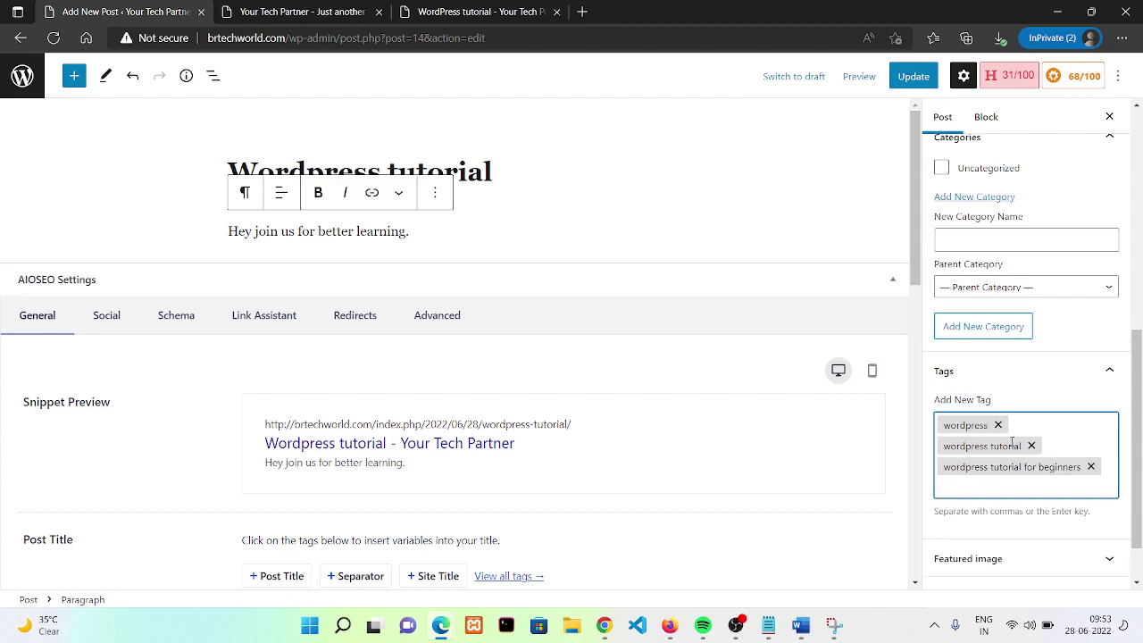
text(wordpress tutorial 2022)
key(Return)
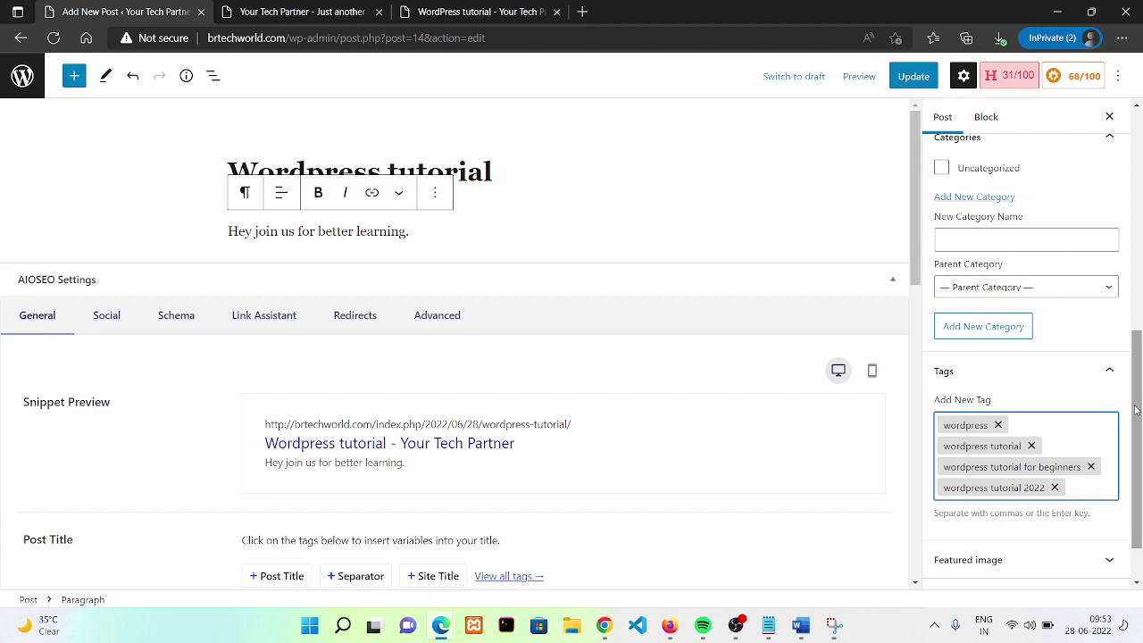
drag(1138, 407, 1120, 184)
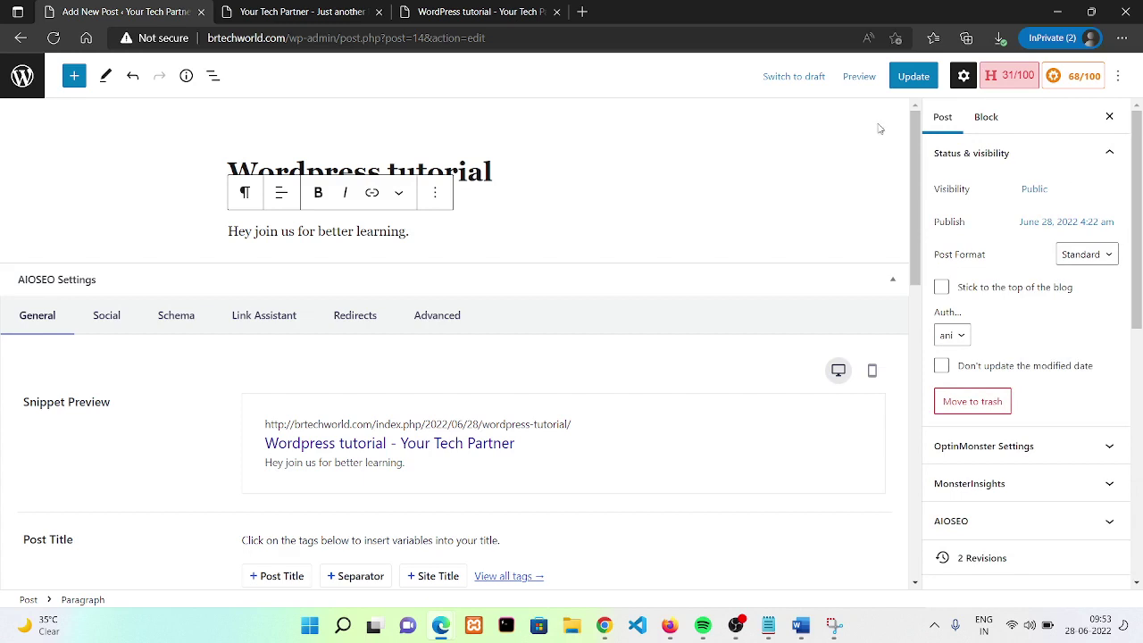
- Update the post and reload its live page to see the changes
click(909, 84)
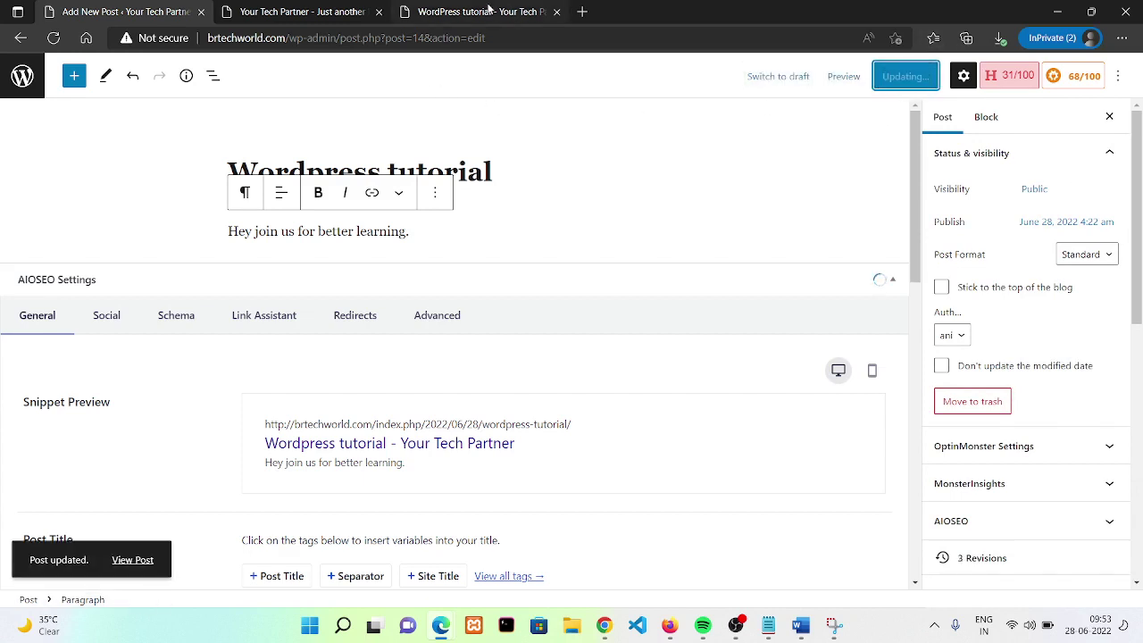
click(489, 11)
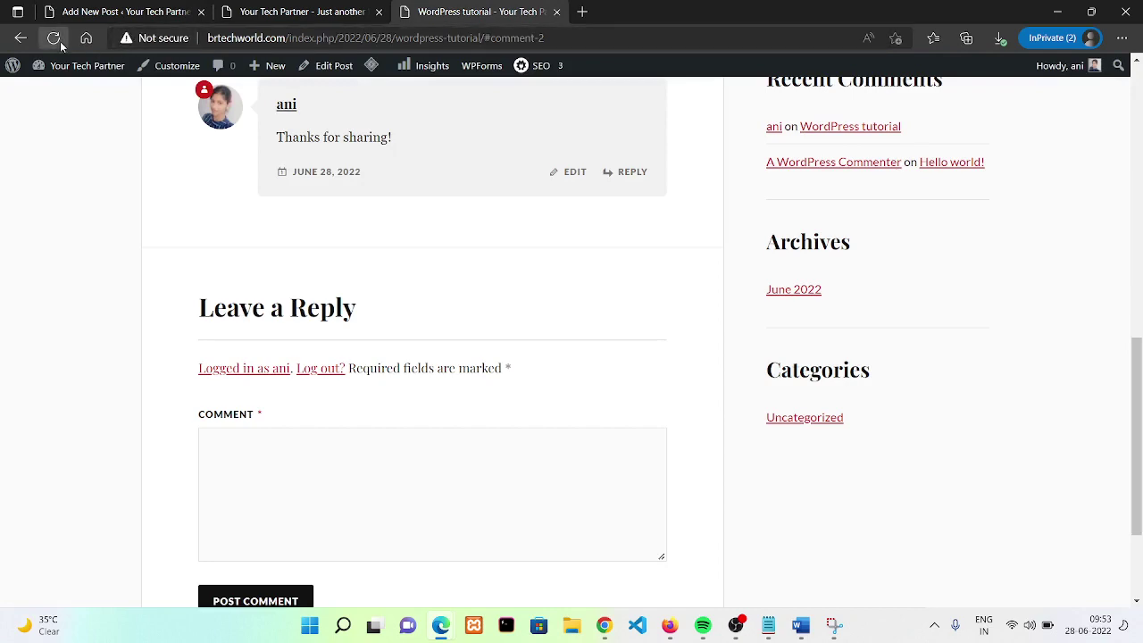
click(53, 38)
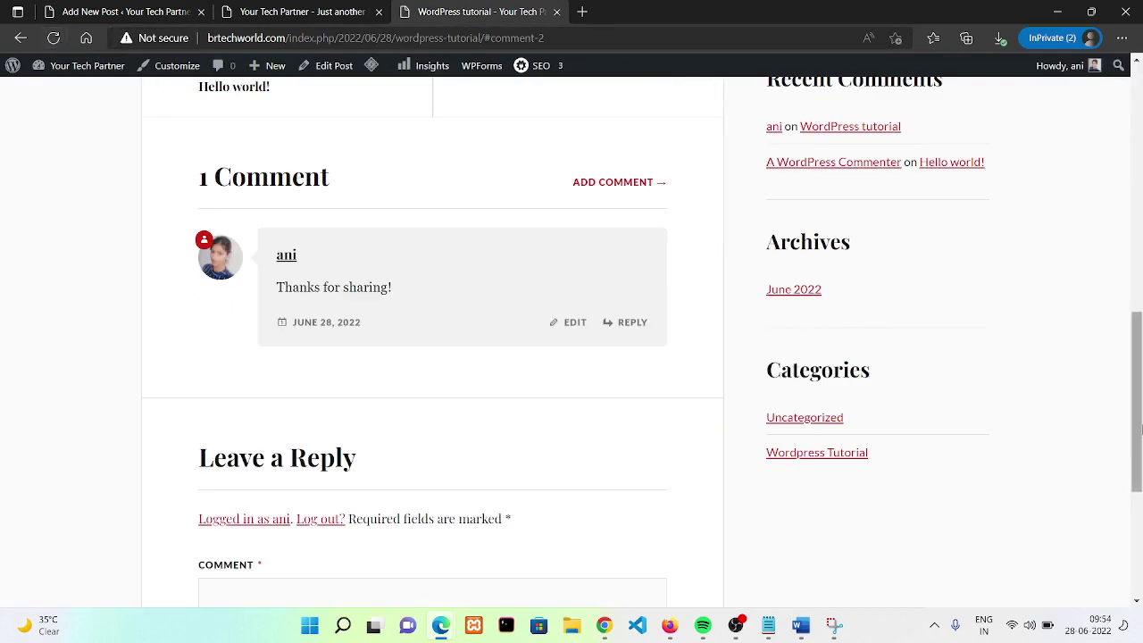
drag(1140, 429, 1113, 199)
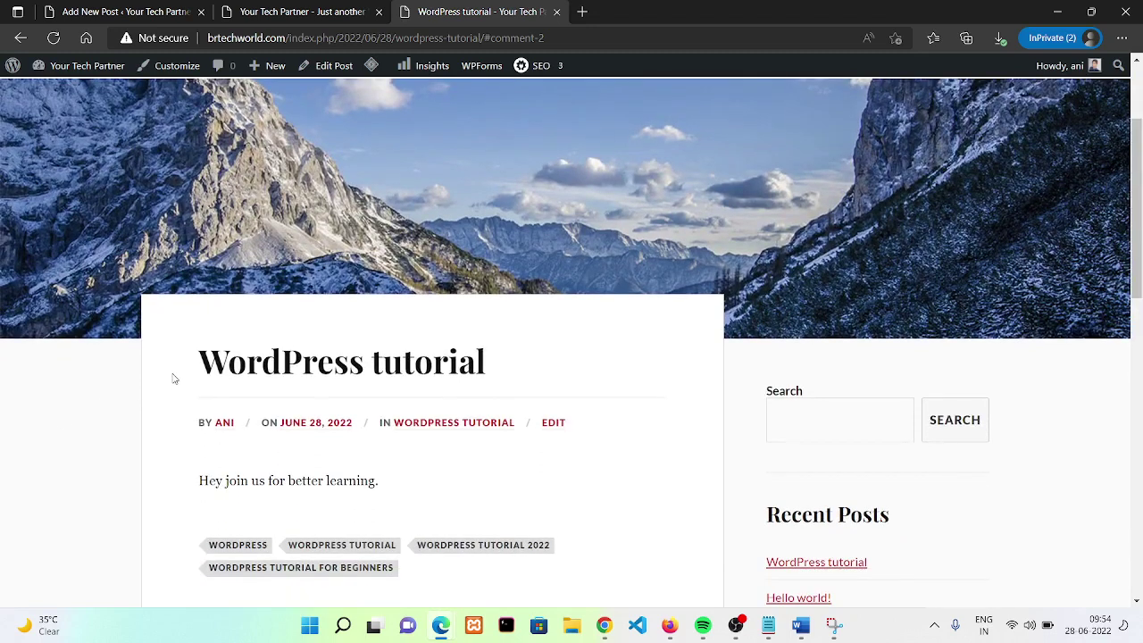
drag(183, 379, 355, 427)
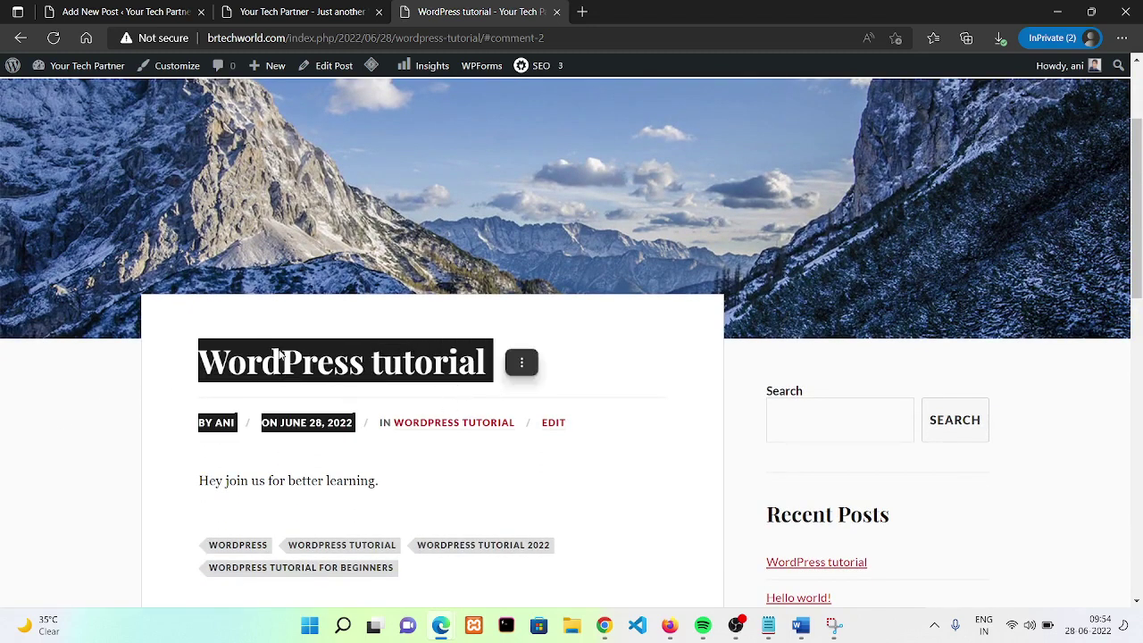
- Compare the title in the editor, then check the four tags on the live post
click(125, 12)
click(578, 165)
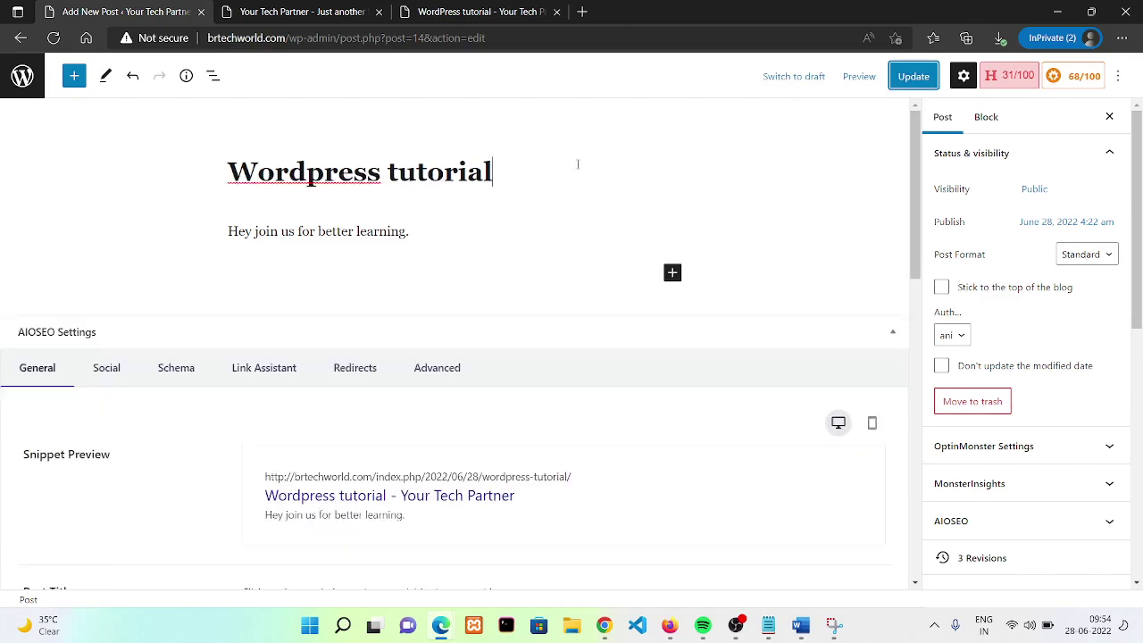
drag(578, 165, 259, 172)
click(482, 11)
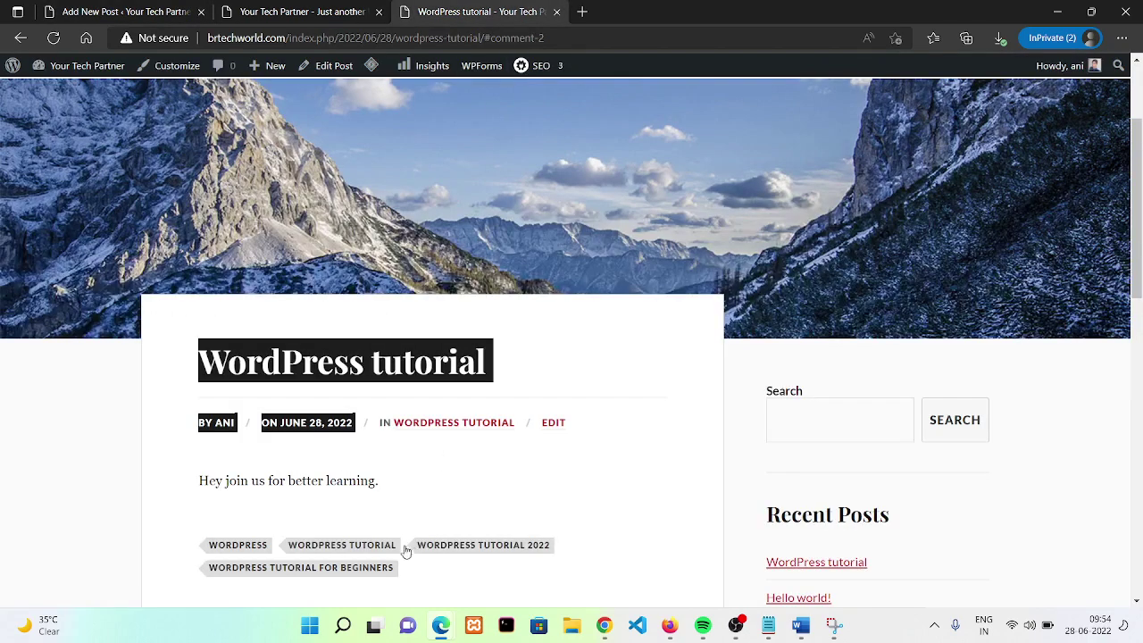
drag(434, 497, 146, 503)
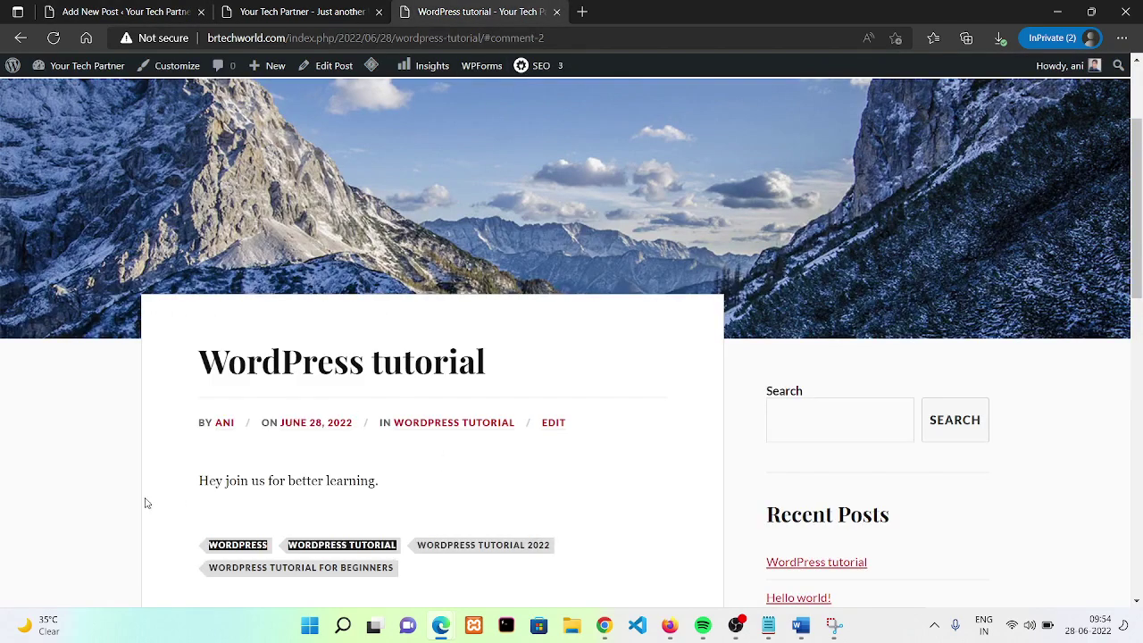
click(146, 503)
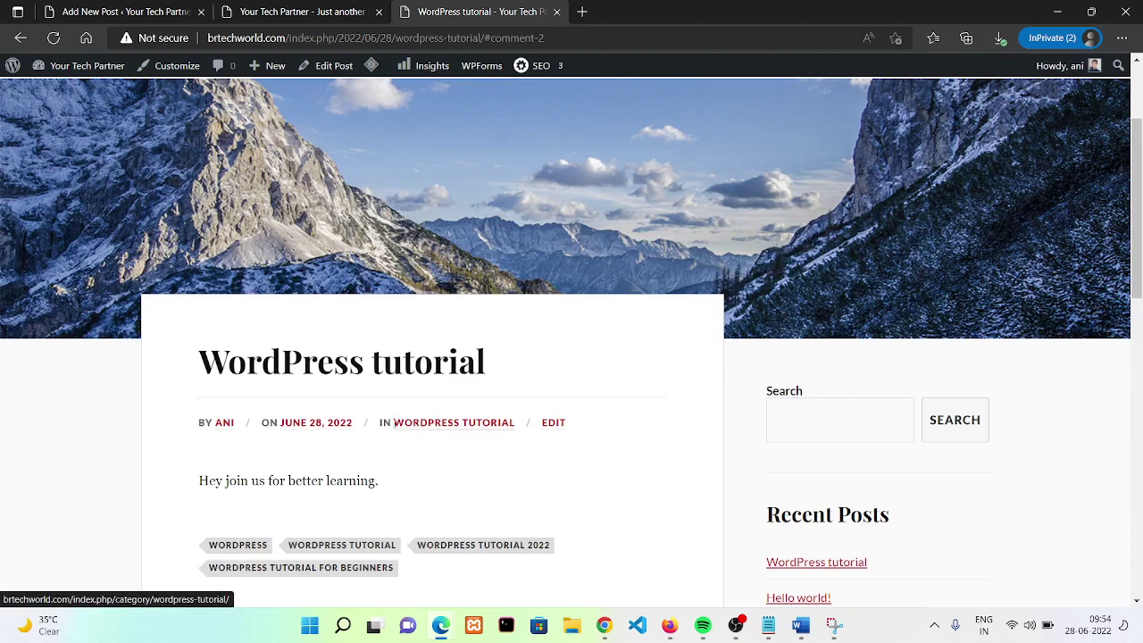
scroll(1135, 204, down, 2)
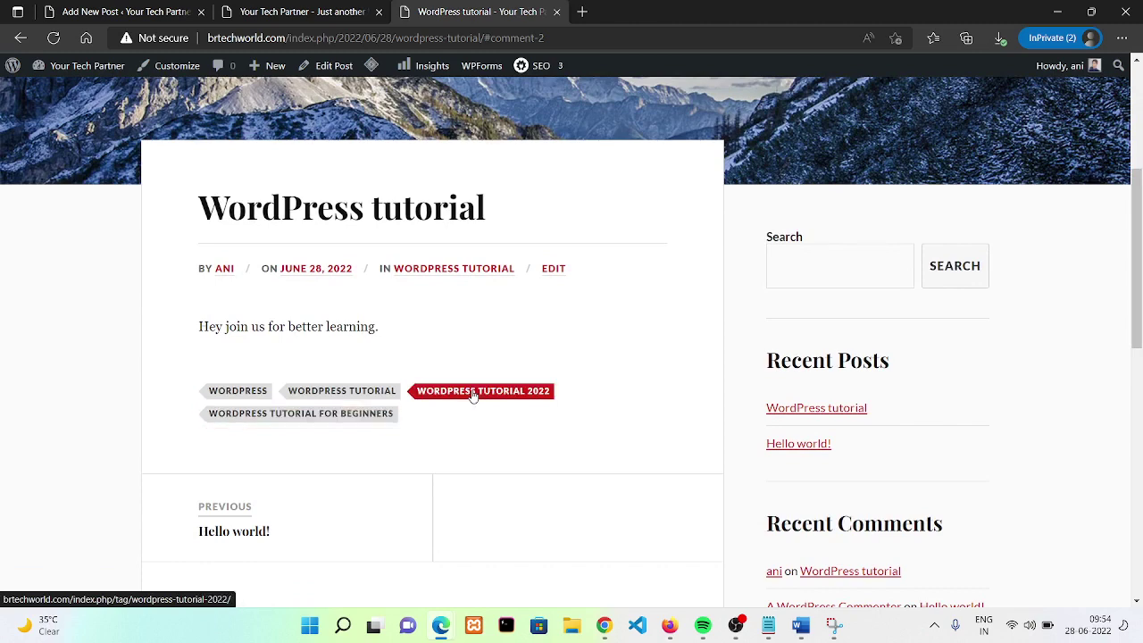
click(445, 280)
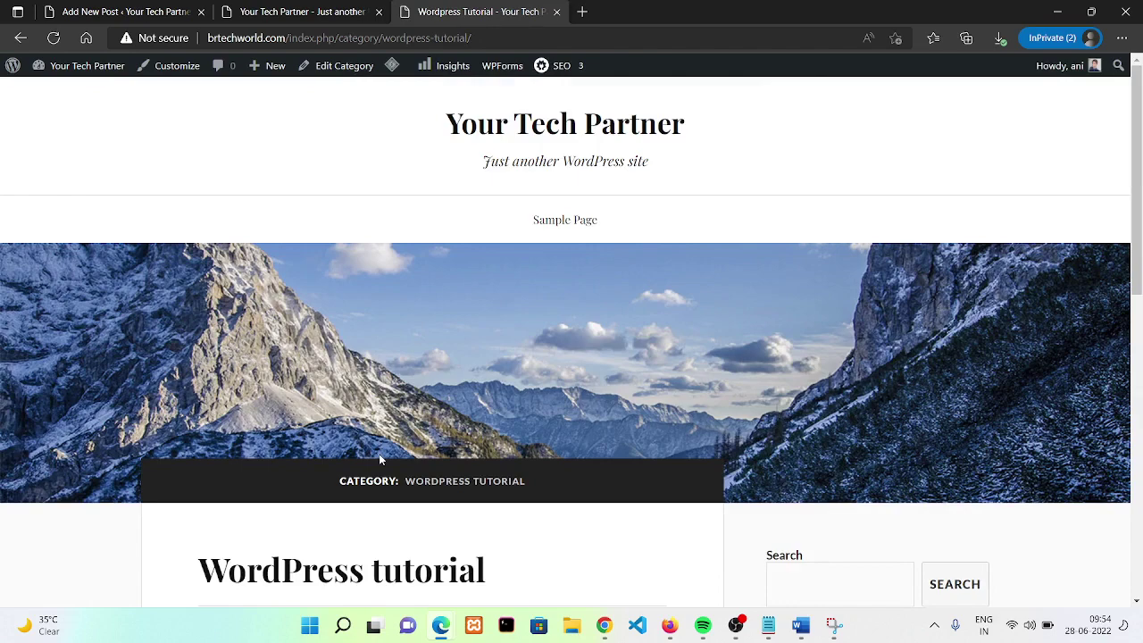
click(1141, 307)
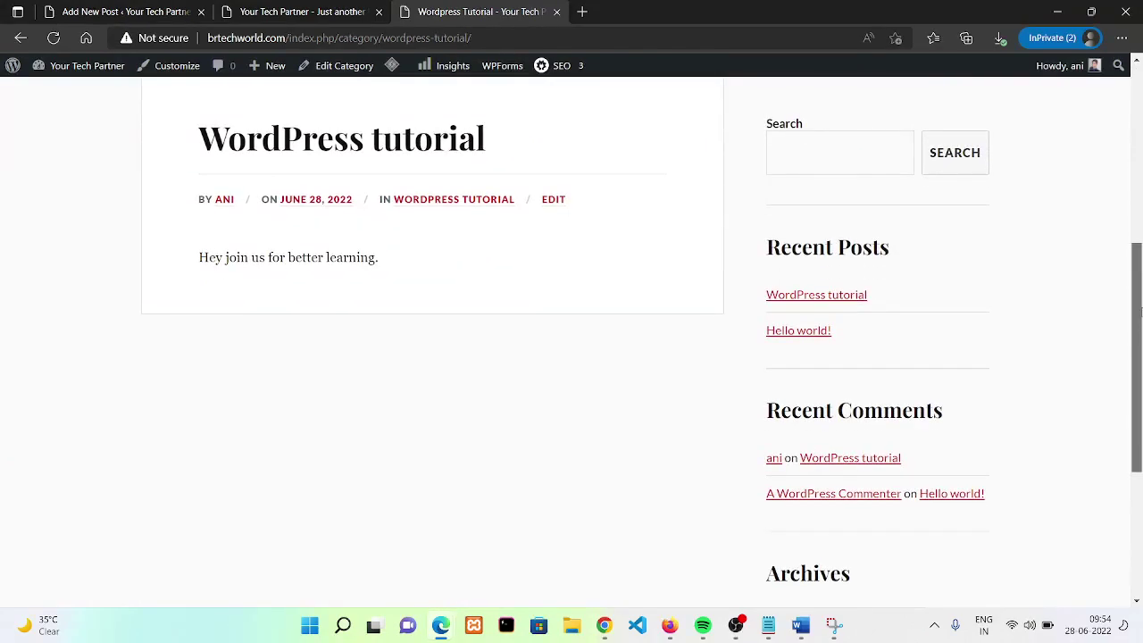
click(159, 9)
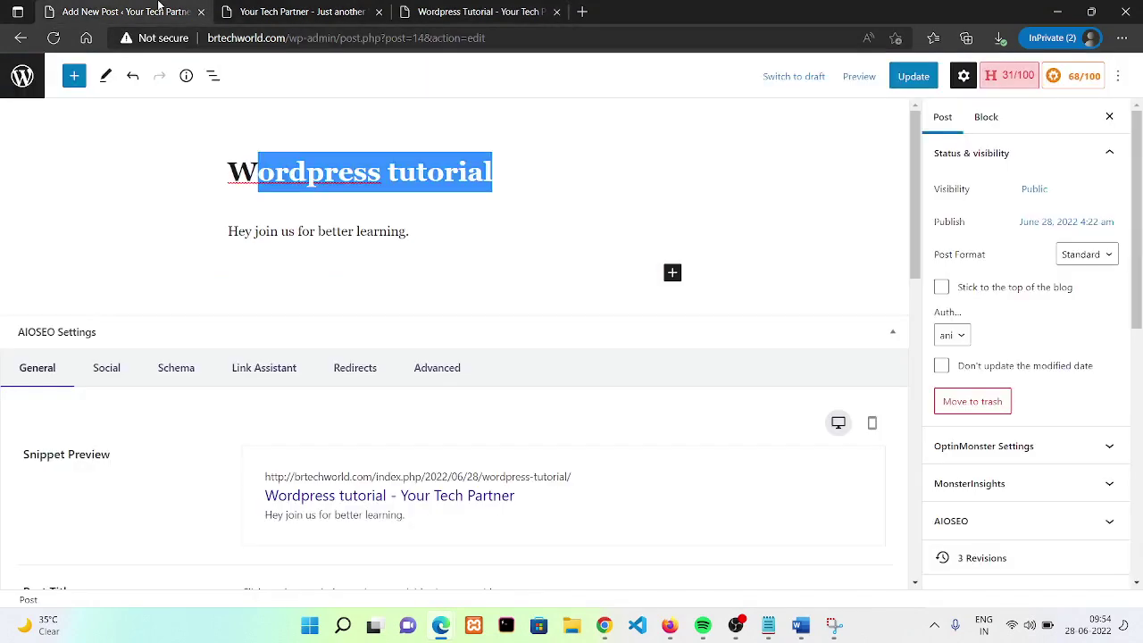
click(458, 7)
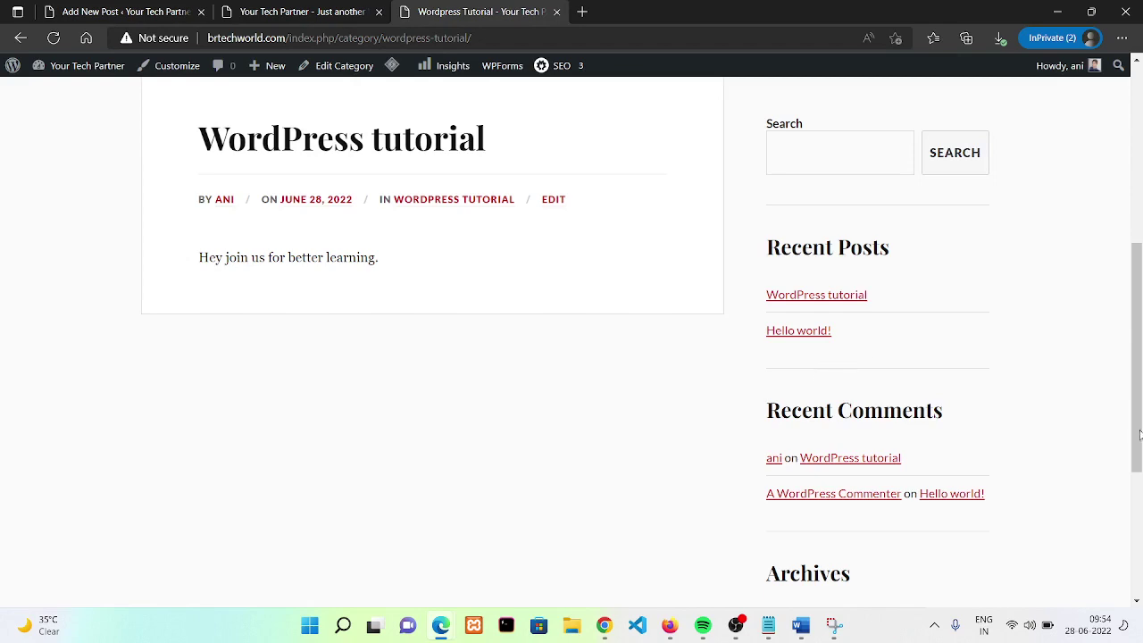
drag(1141, 435, 1141, 268)
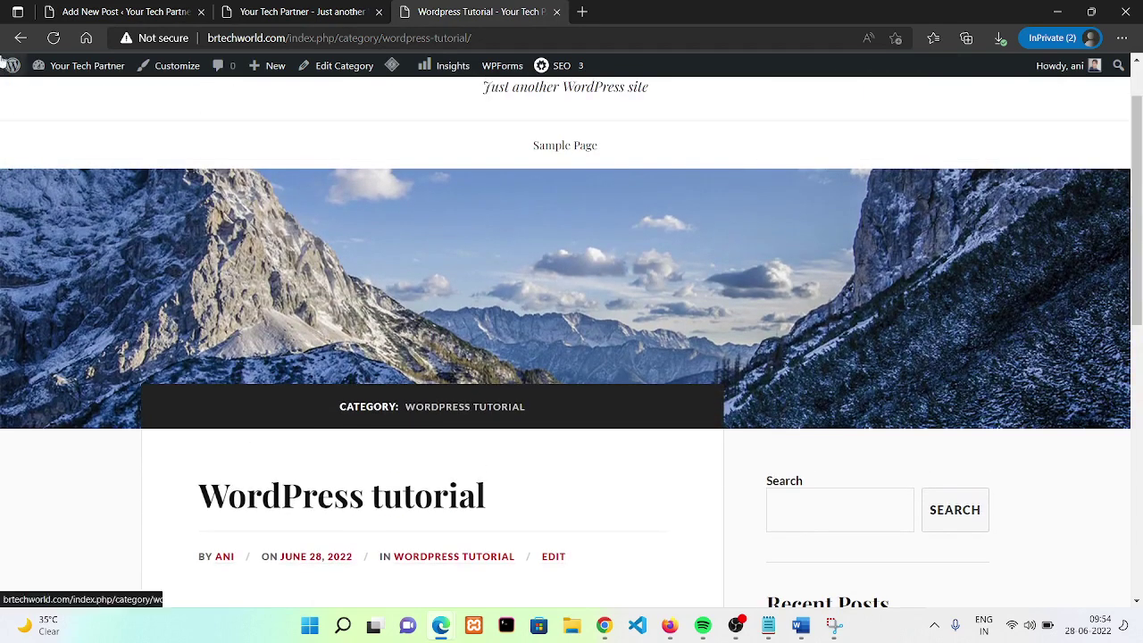
click(5, 35)
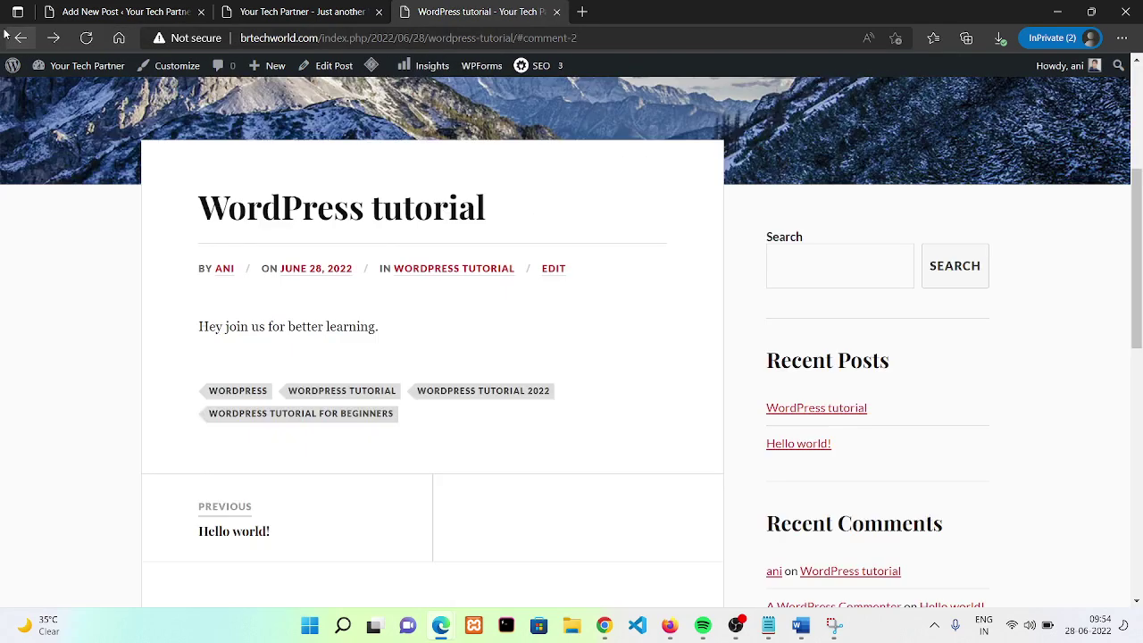
click(6, 36)
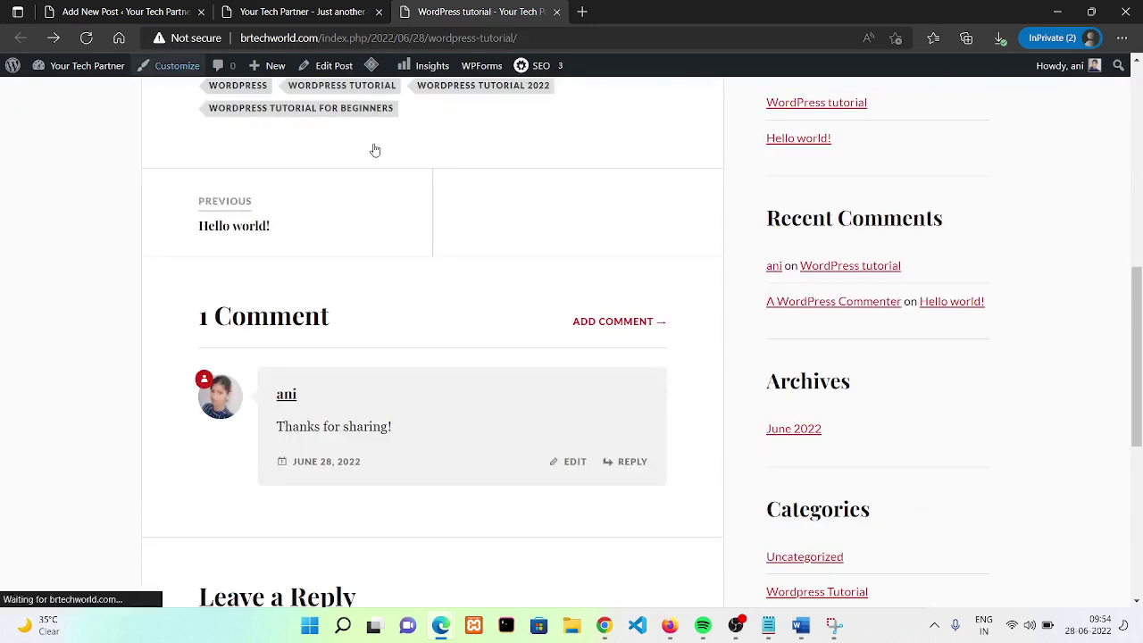
- Open the Uncategorized archive, then re-tick Uncategorized on the post and update it
click(828, 561)
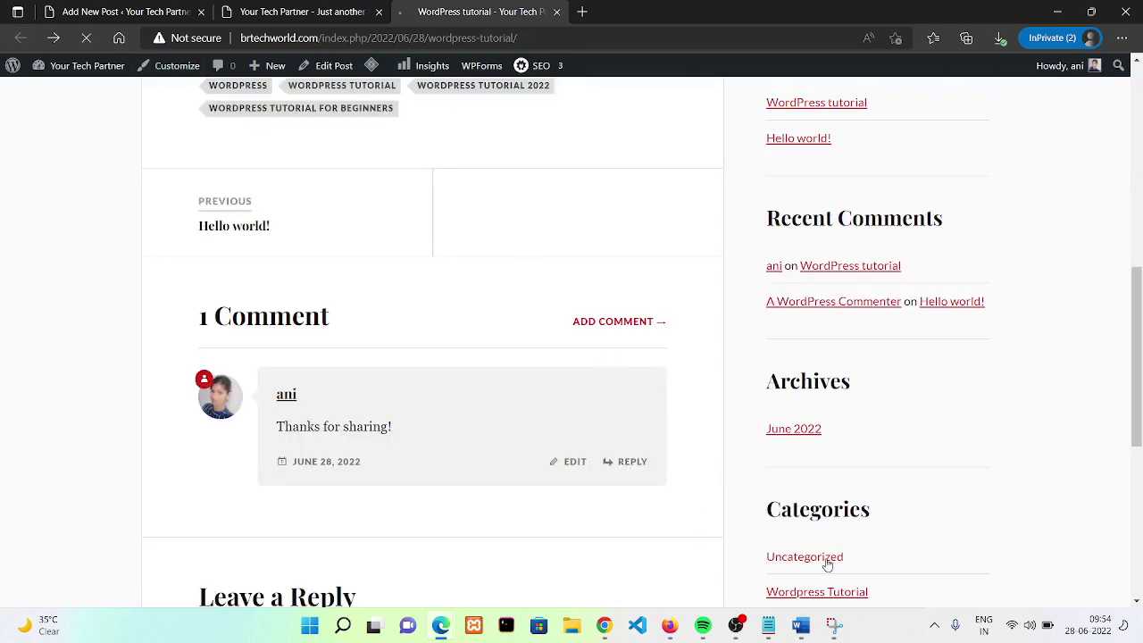
scroll(1140, 253, down, 3)
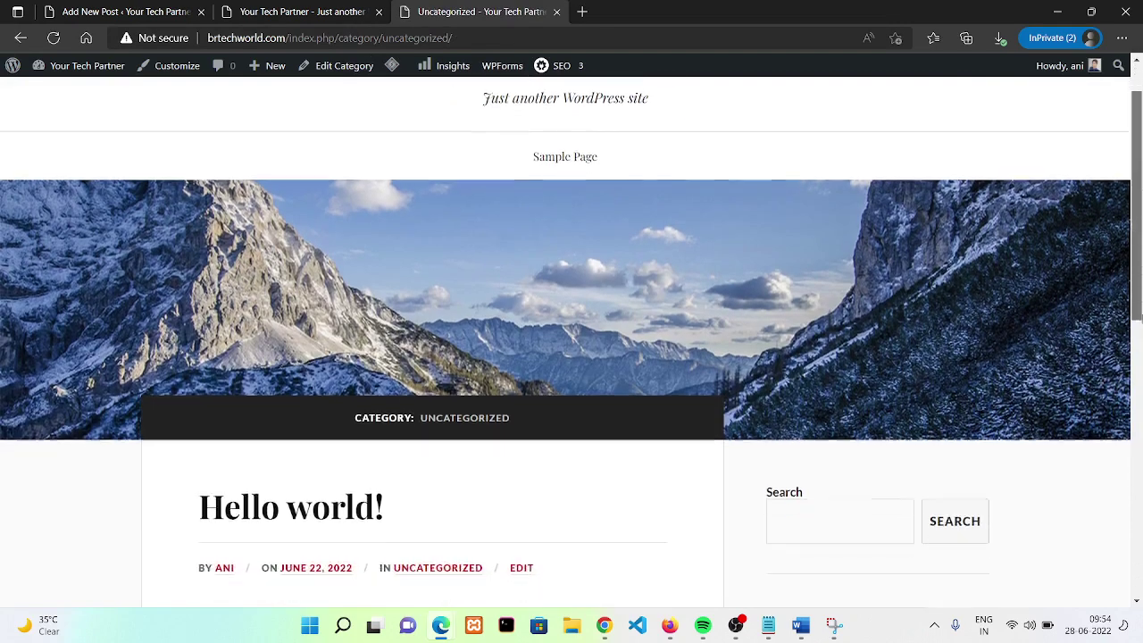
click(79, 9)
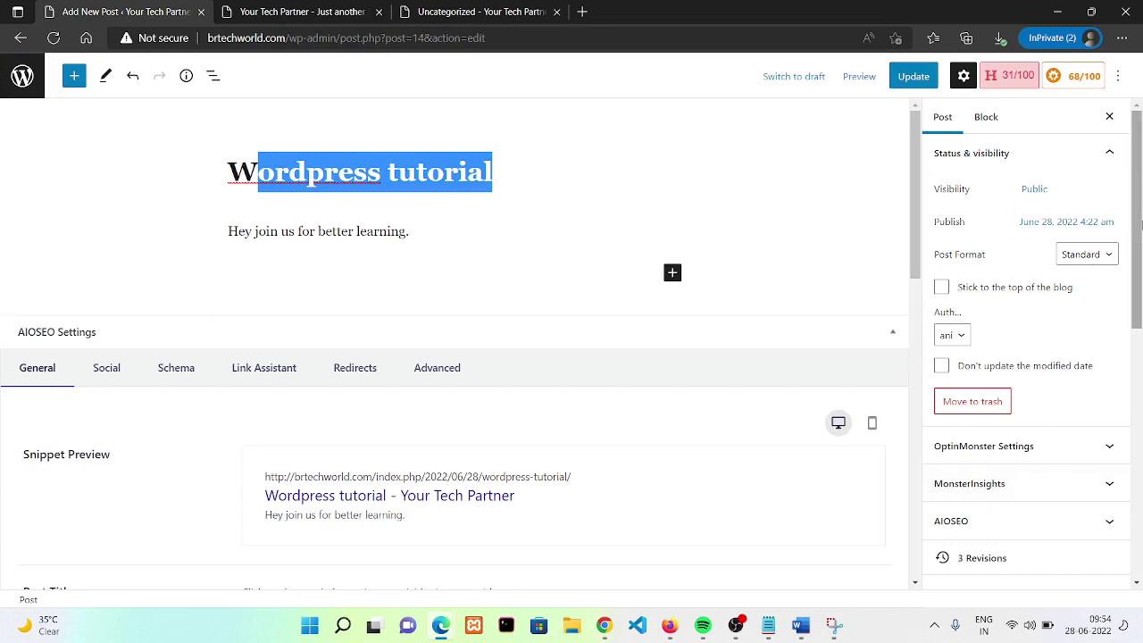
drag(1141, 232, 1141, 360)
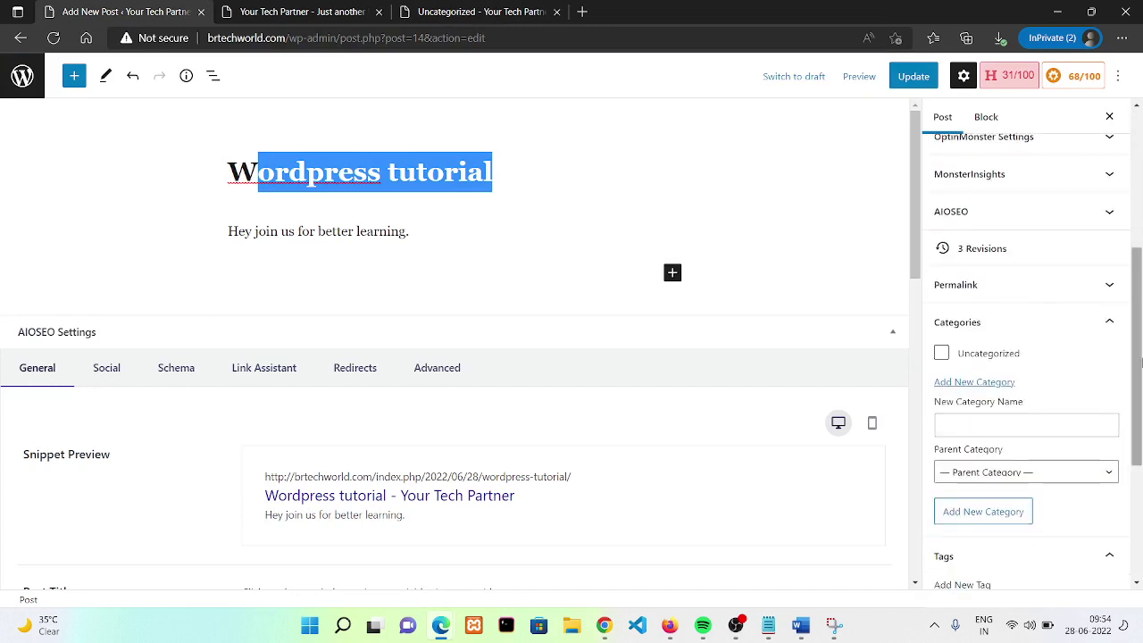
click(938, 356)
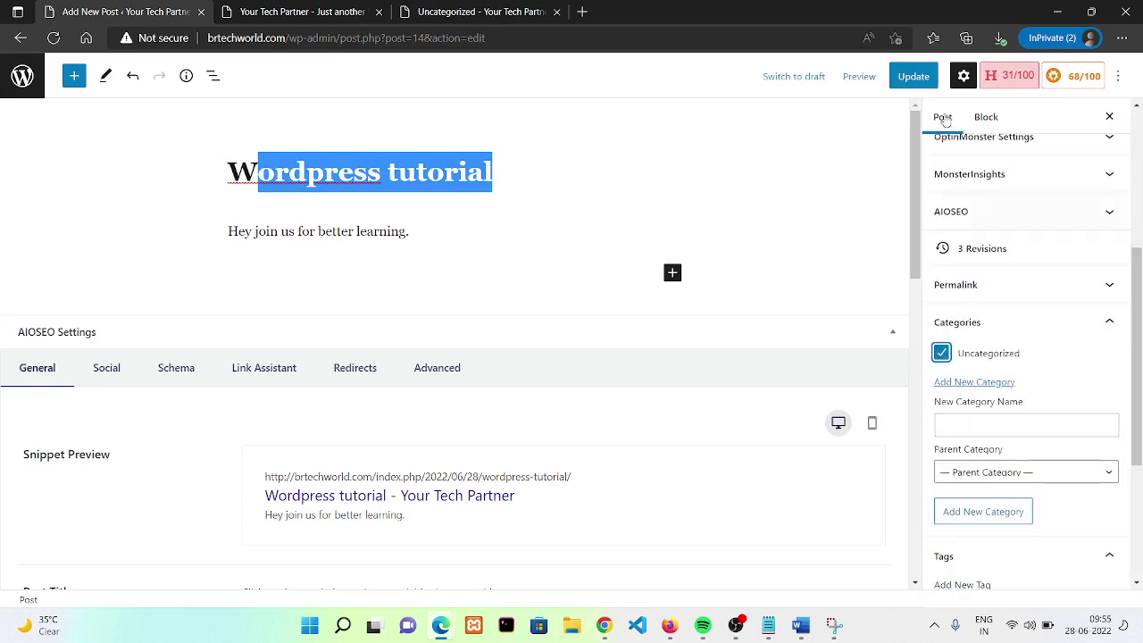
click(914, 76)
- Reload the Uncategorized archive to confirm the post appears, then return to the editor
click(501, 9)
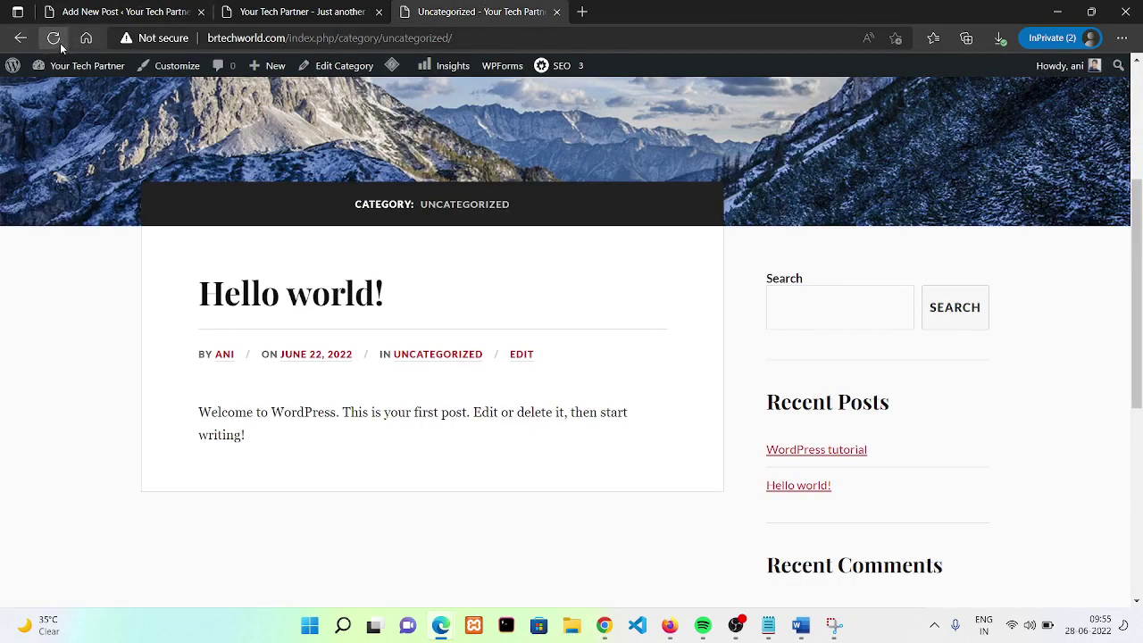
click(56, 39)
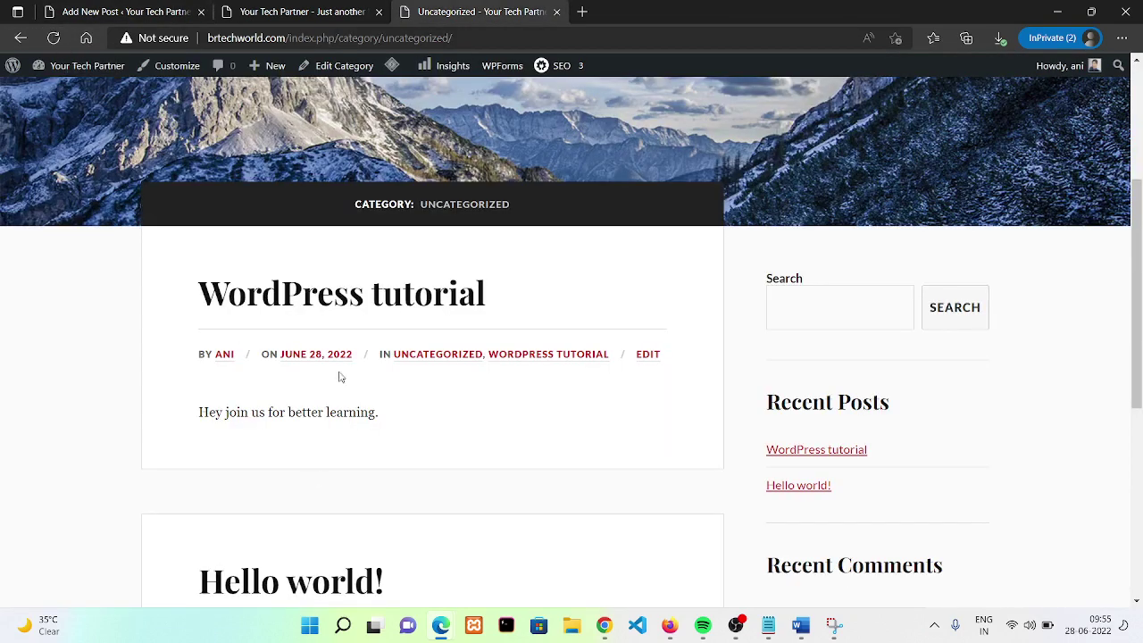
drag(170, 278, 453, 572)
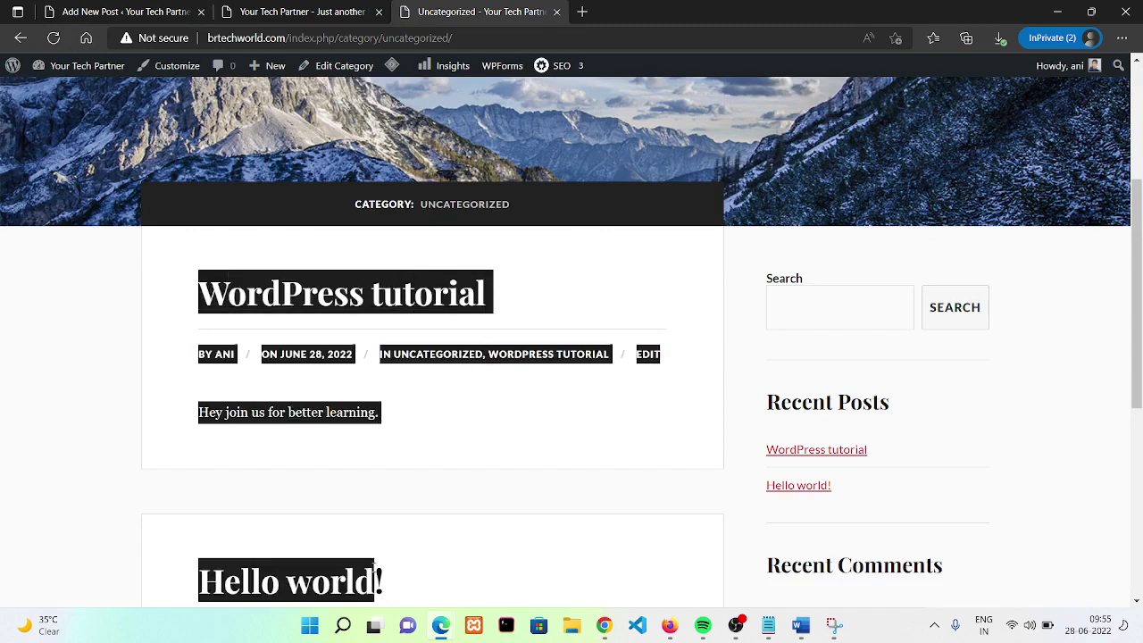
click(487, 449)
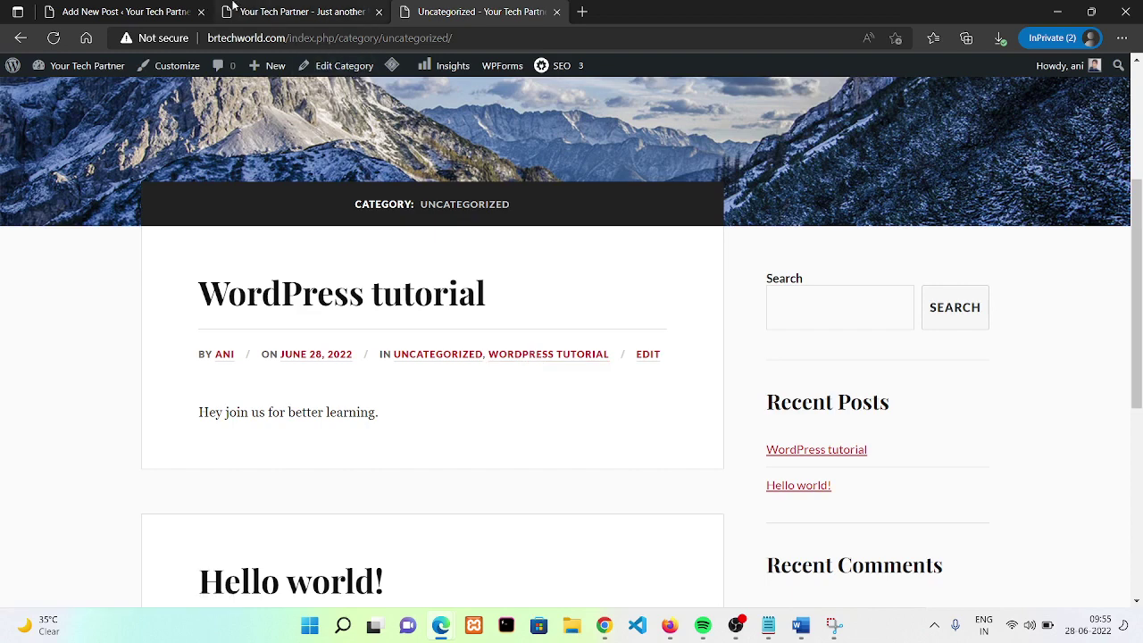
click(90, 10)
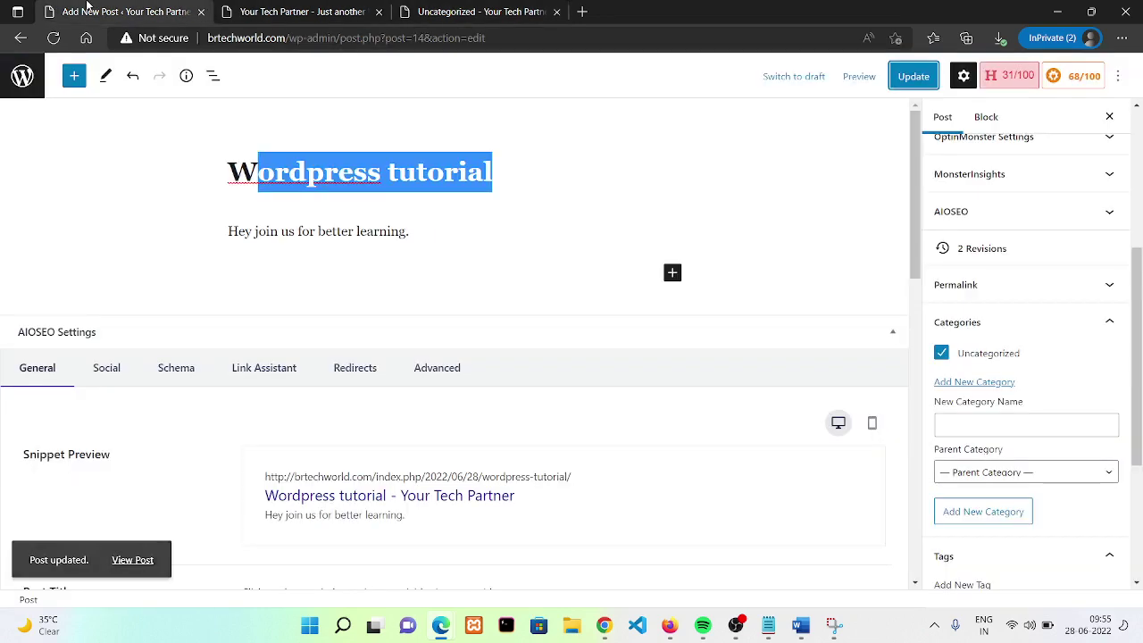
- Open post Categories and highlight the counts: Uncategorized 2, Wordpress Tutorial 1
click(21, 38)
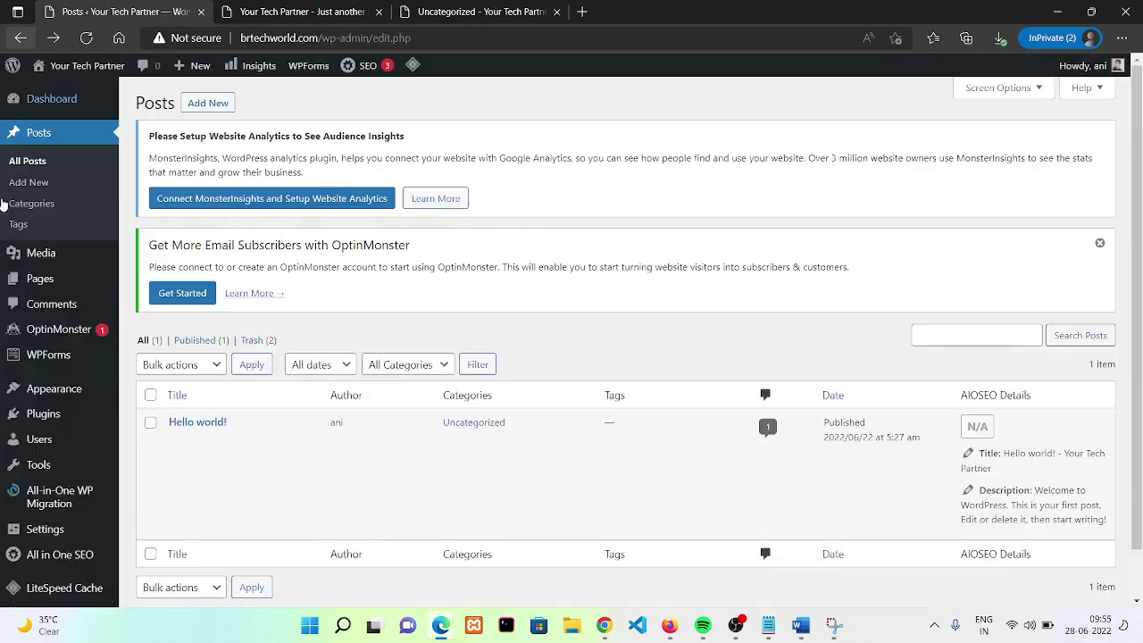
click(76, 209)
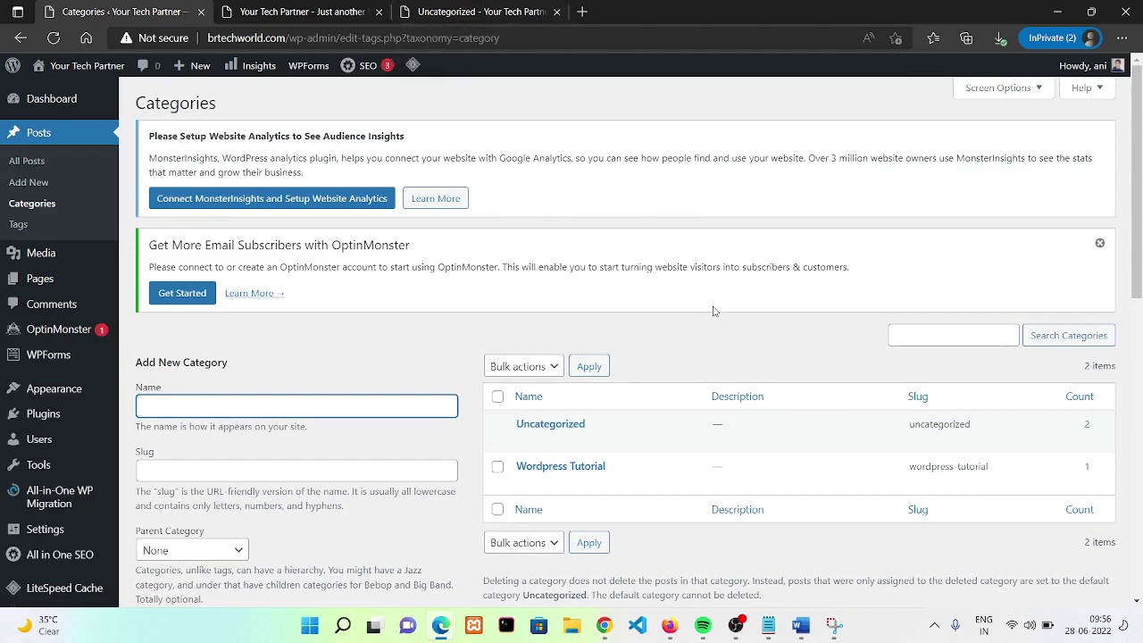
click(1104, 435)
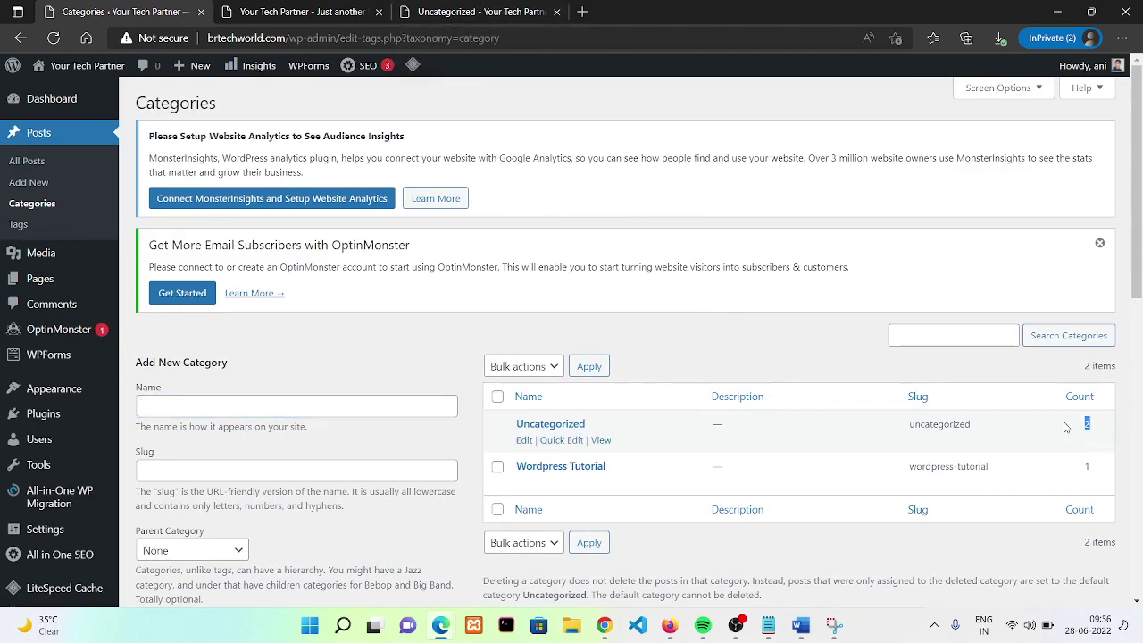
double_click(1087, 466)
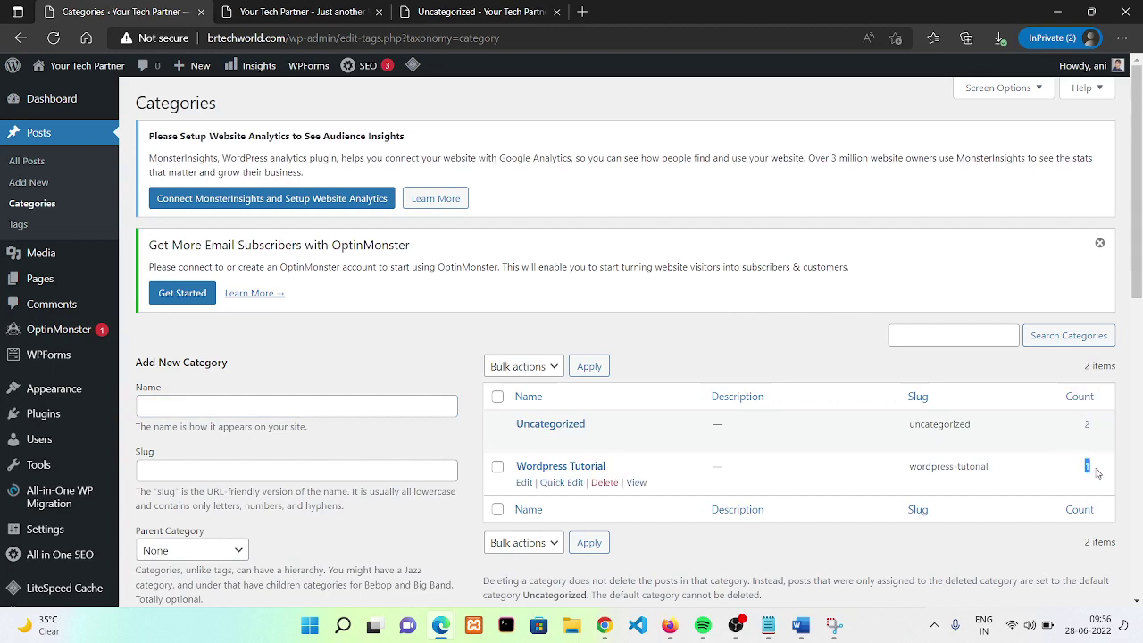
mouse_move(362, 65)
- Open the Tags page and scroll through the four wordpress tags, each with count 1
click(36, 227)
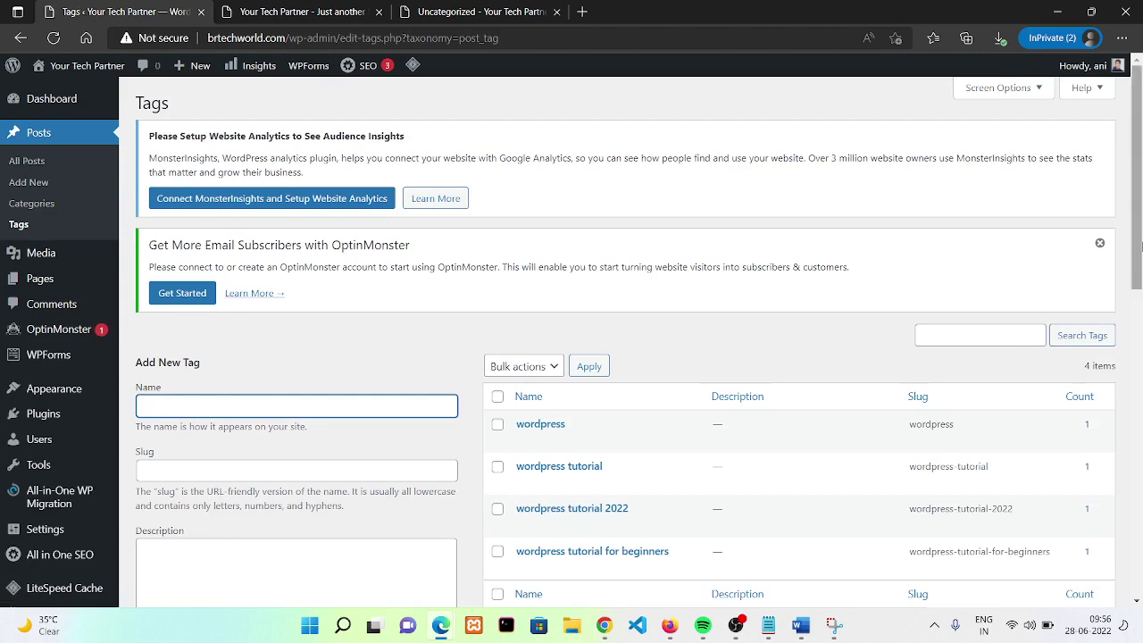
scroll(1136, 362, down, 3)
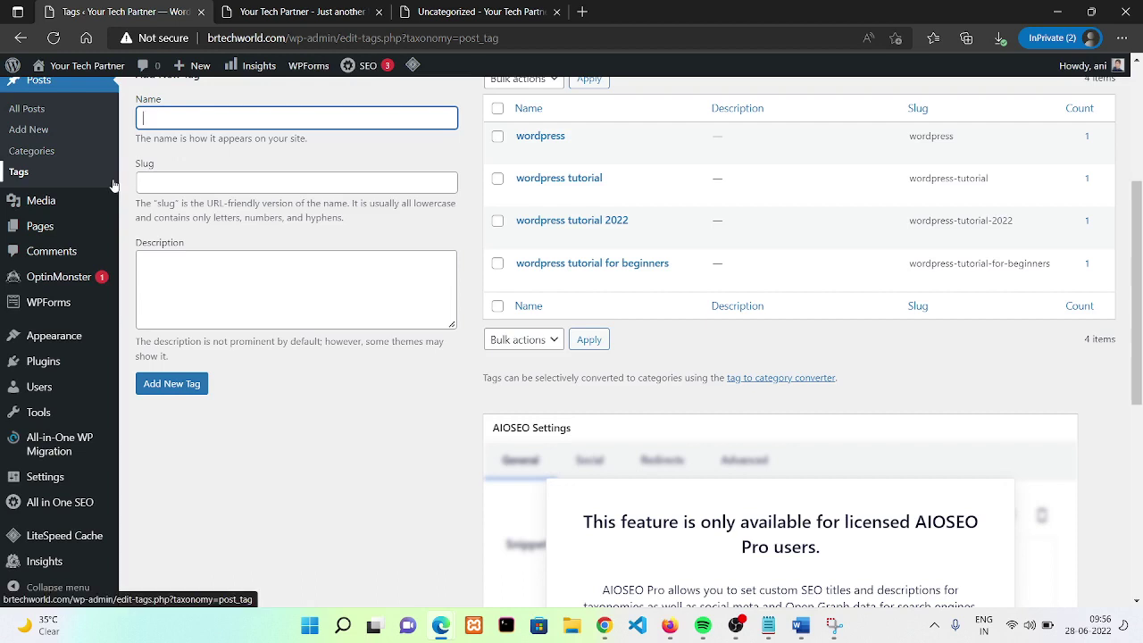
mouse_move(115, 197)
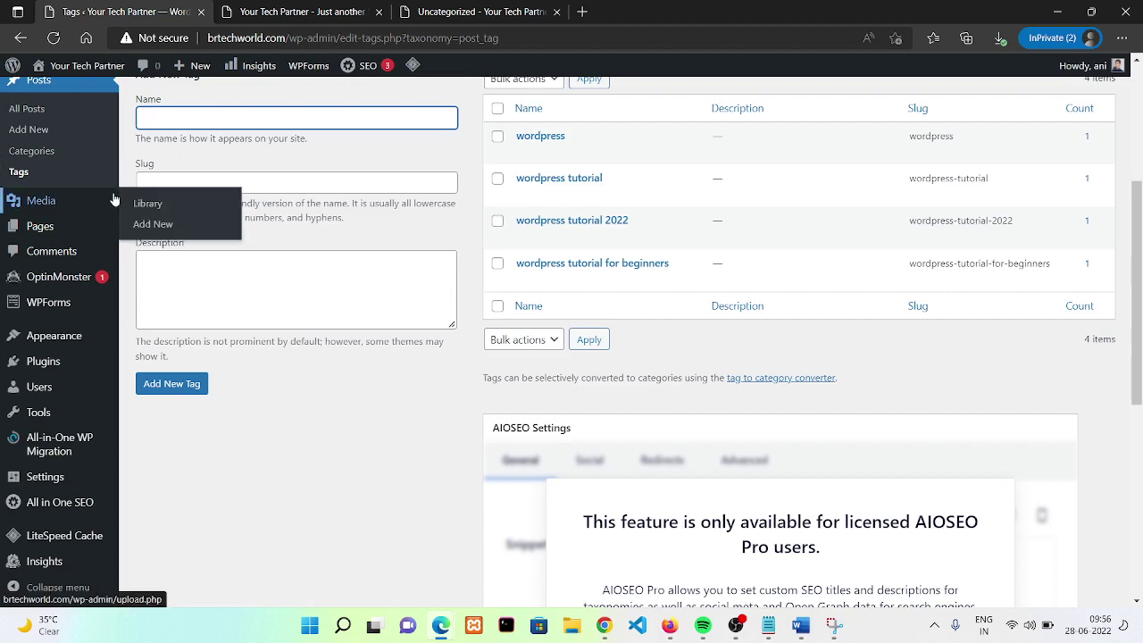
- Go to All Pages, glance at the live front page, then start a blank new page
mouse_move(53, 235)
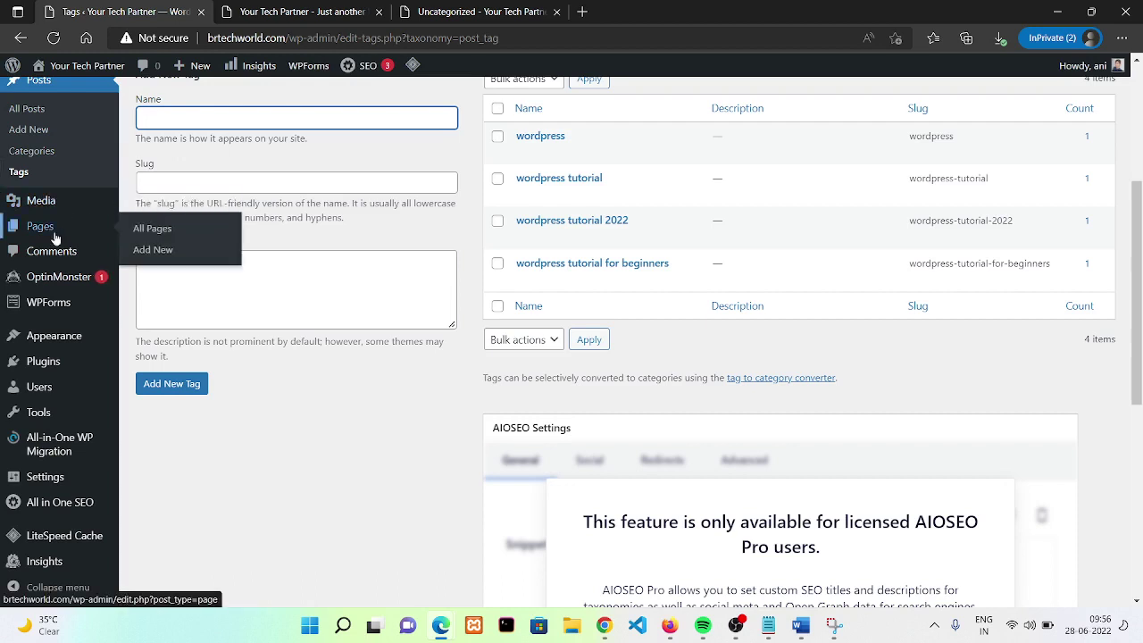
click(151, 230)
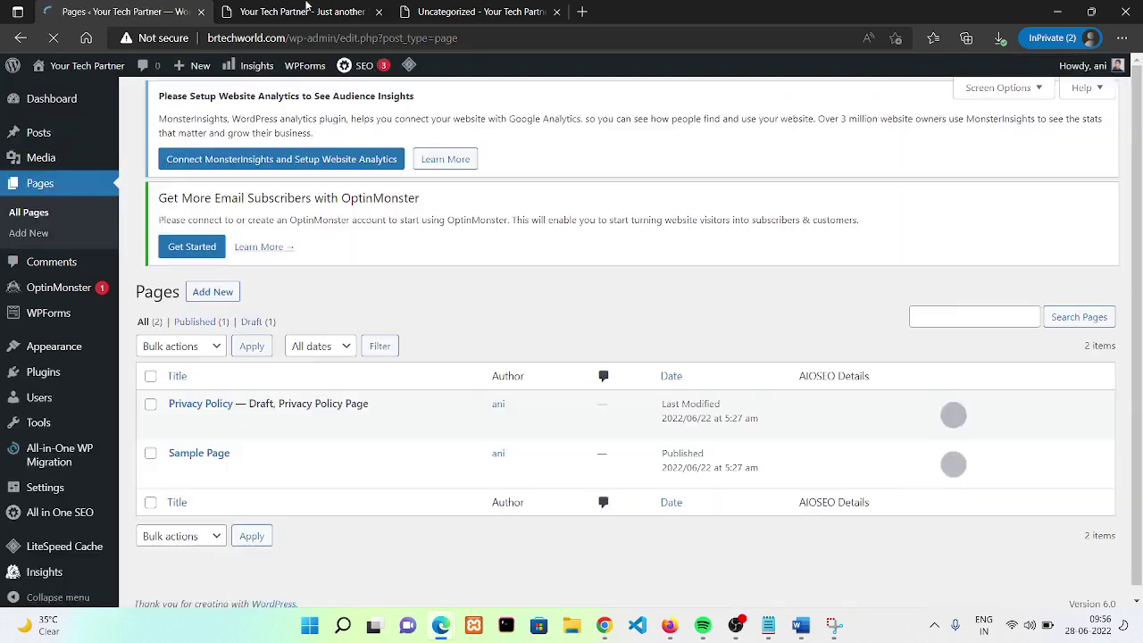
click(304, 12)
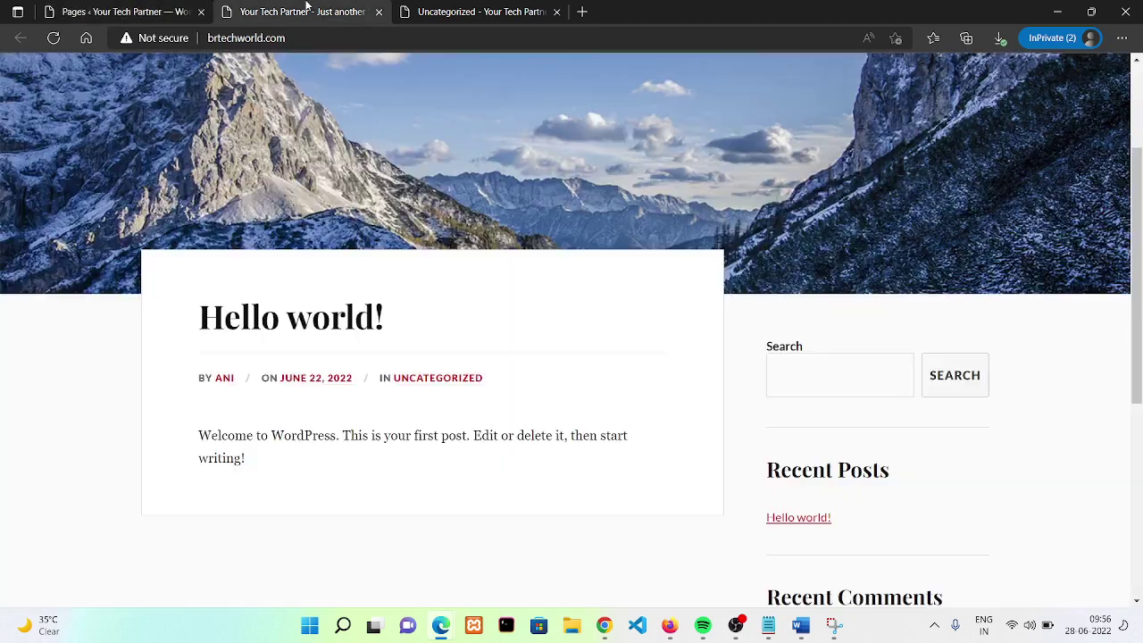
click(108, 9)
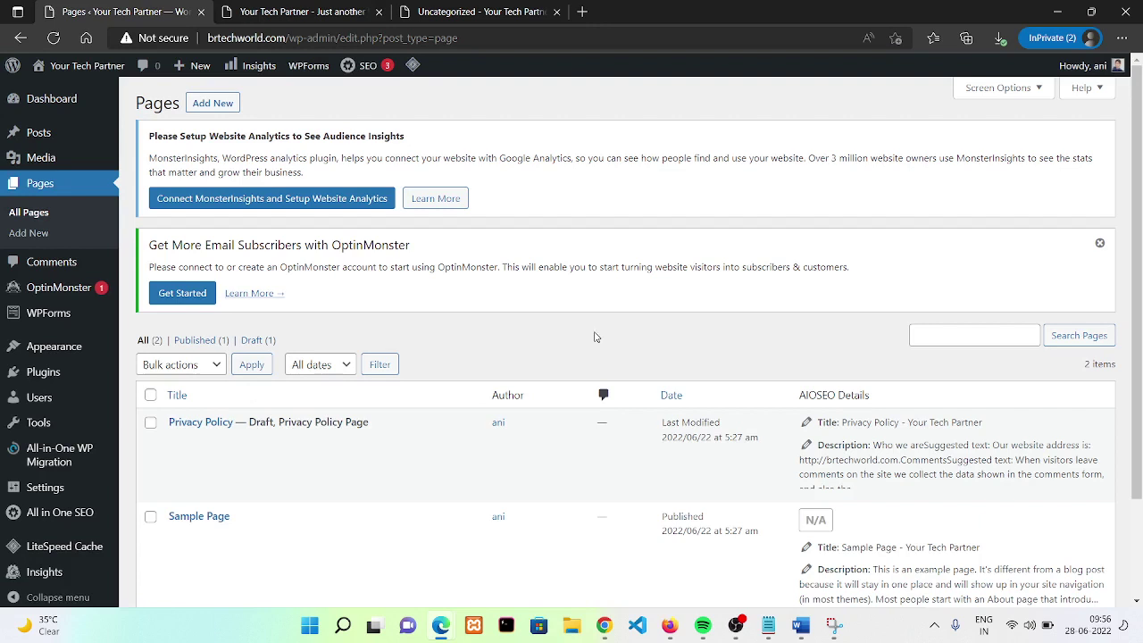
click(212, 102)
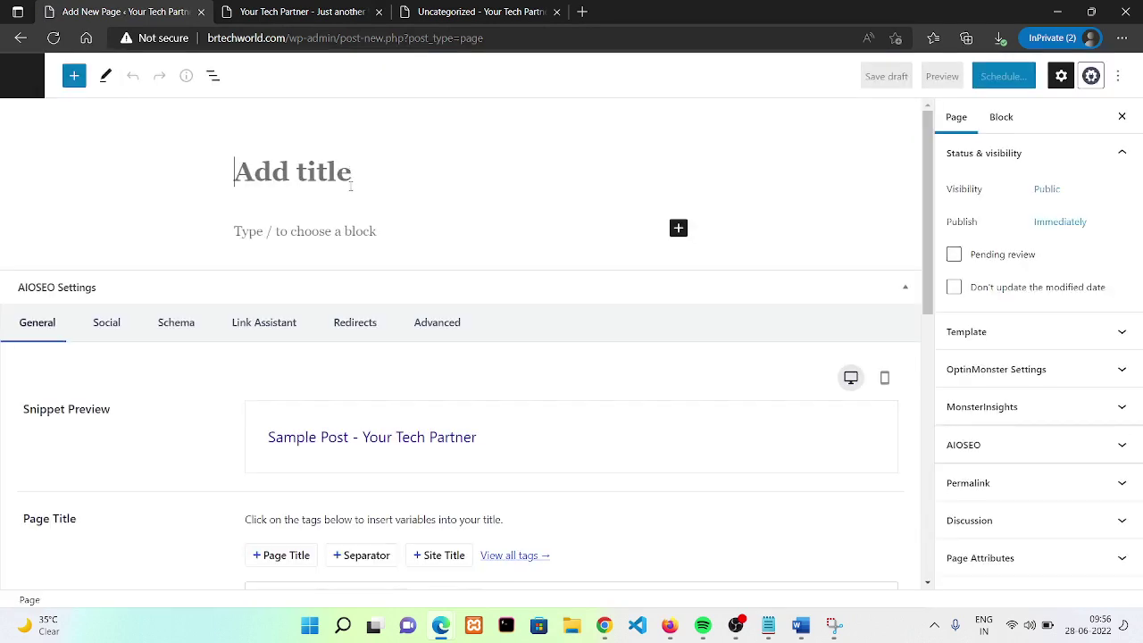
- Title the page 'Home', add the paragraph 'This is our home page.', and open pre-publish checks
text(Home)
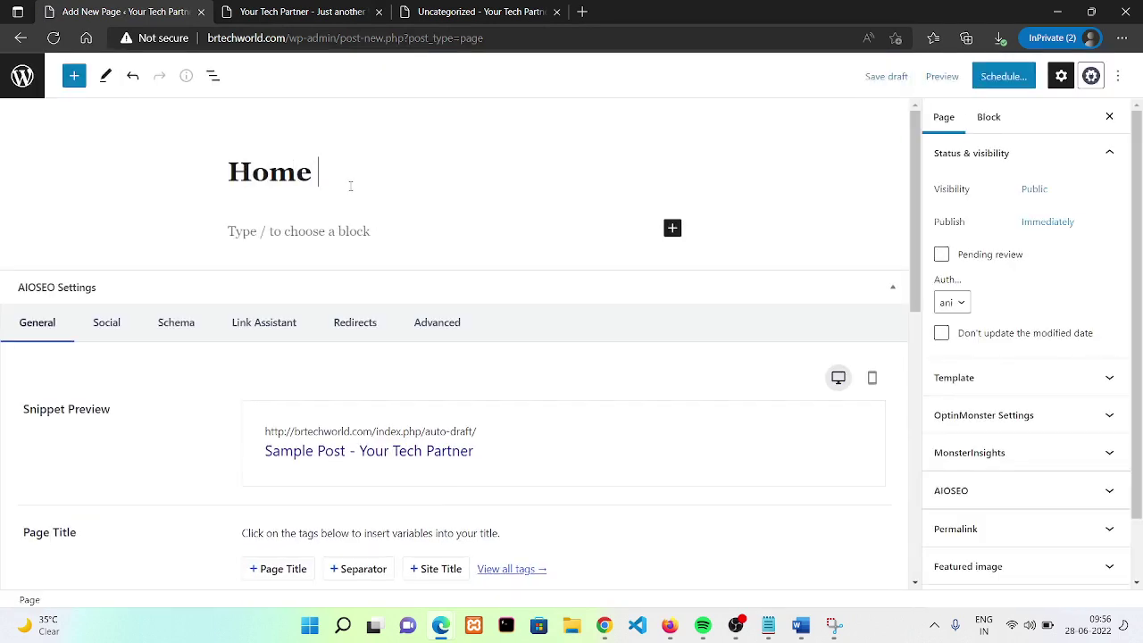
double_click(321, 261)
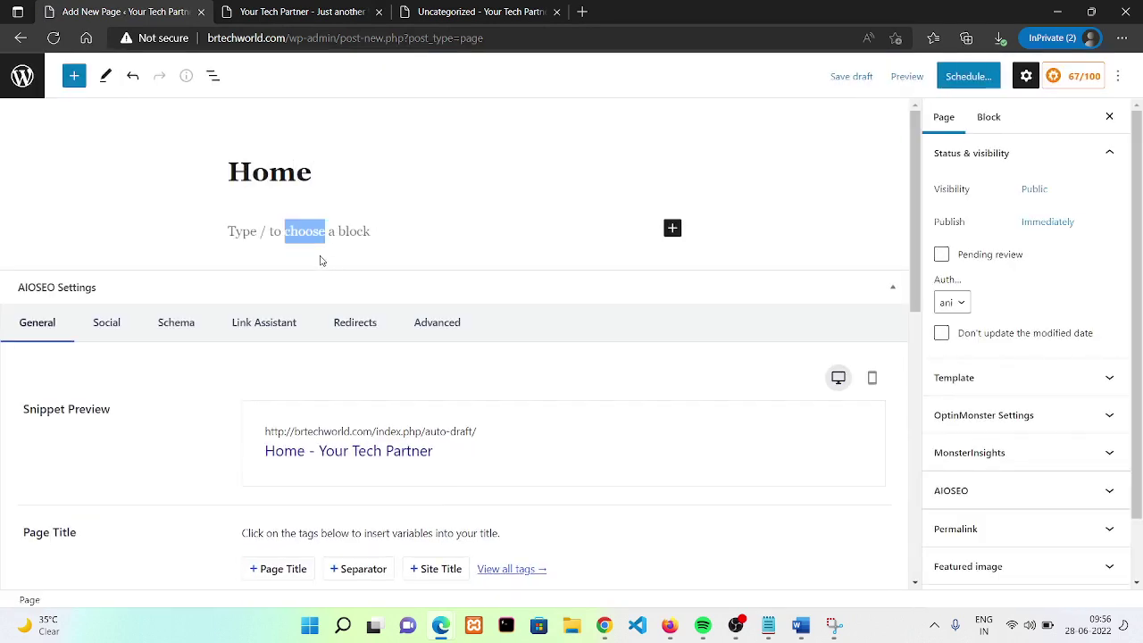
click(265, 234)
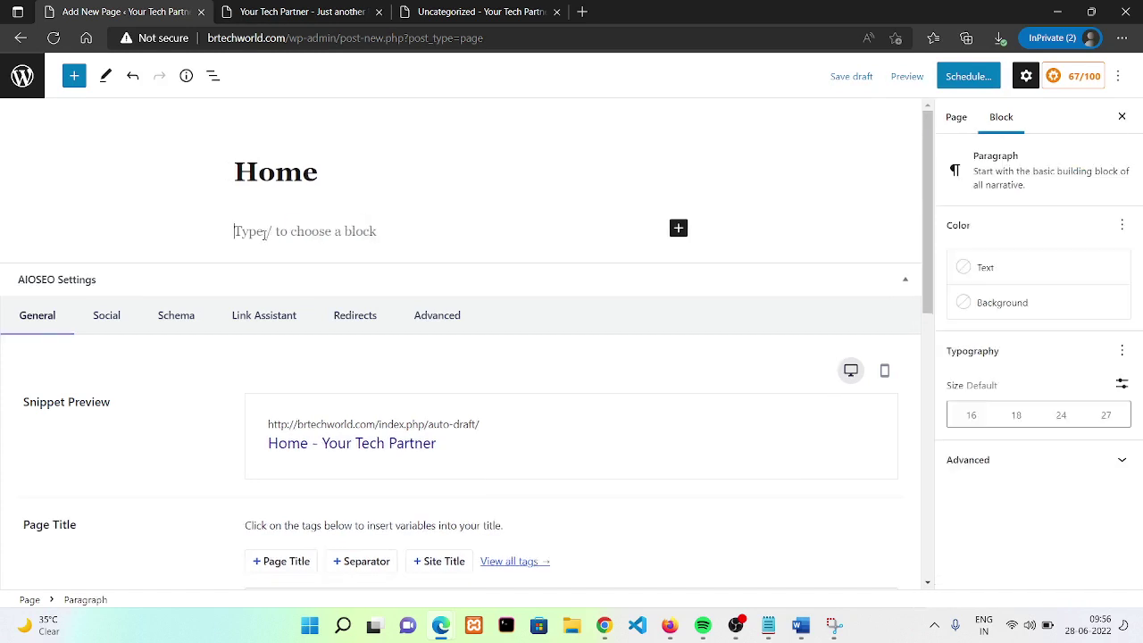
text(RTHo)
key(BackSpace)
key(BackSpace)
key(BackSpace)
key(BackSpace)
text(THis is)
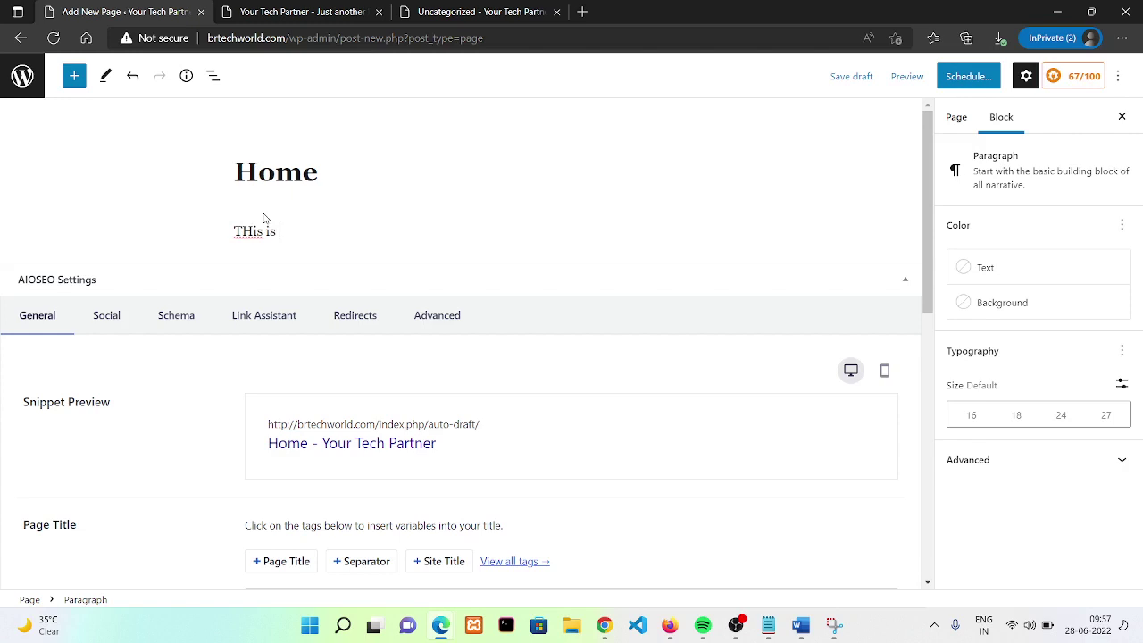
text( our home page.)
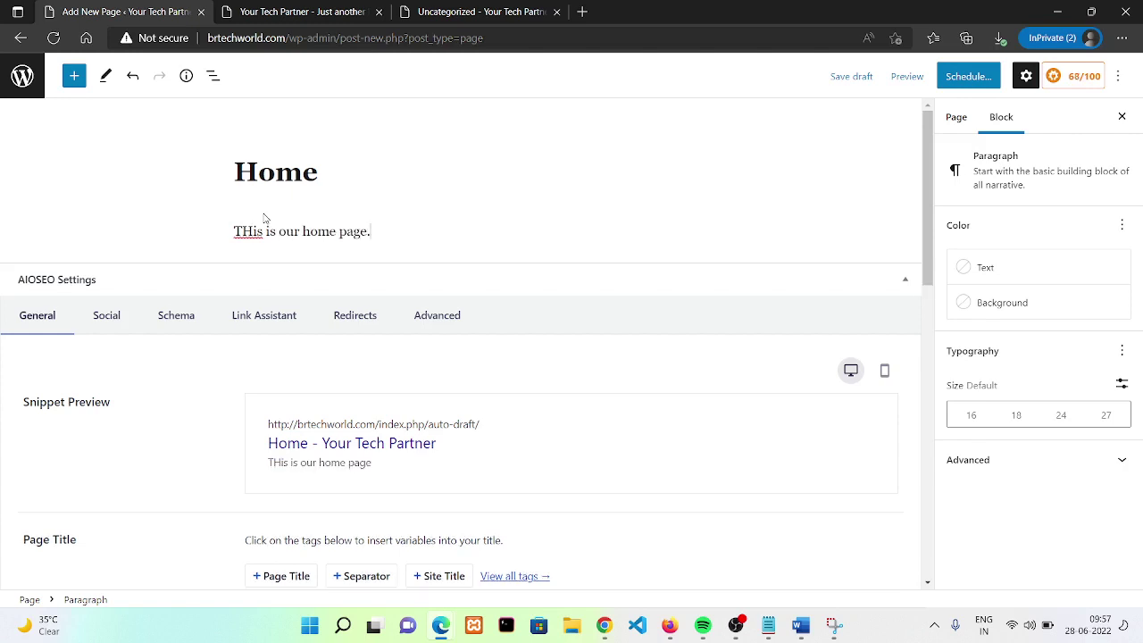
click(251, 231)
key(BackSpace)
text(h)
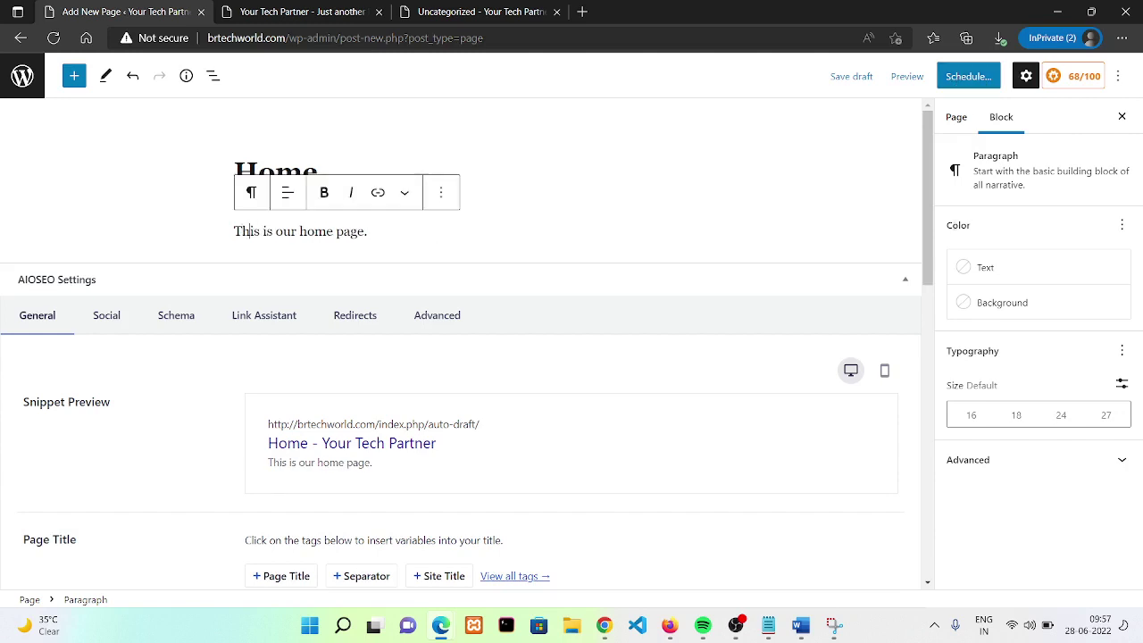
click(665, 244)
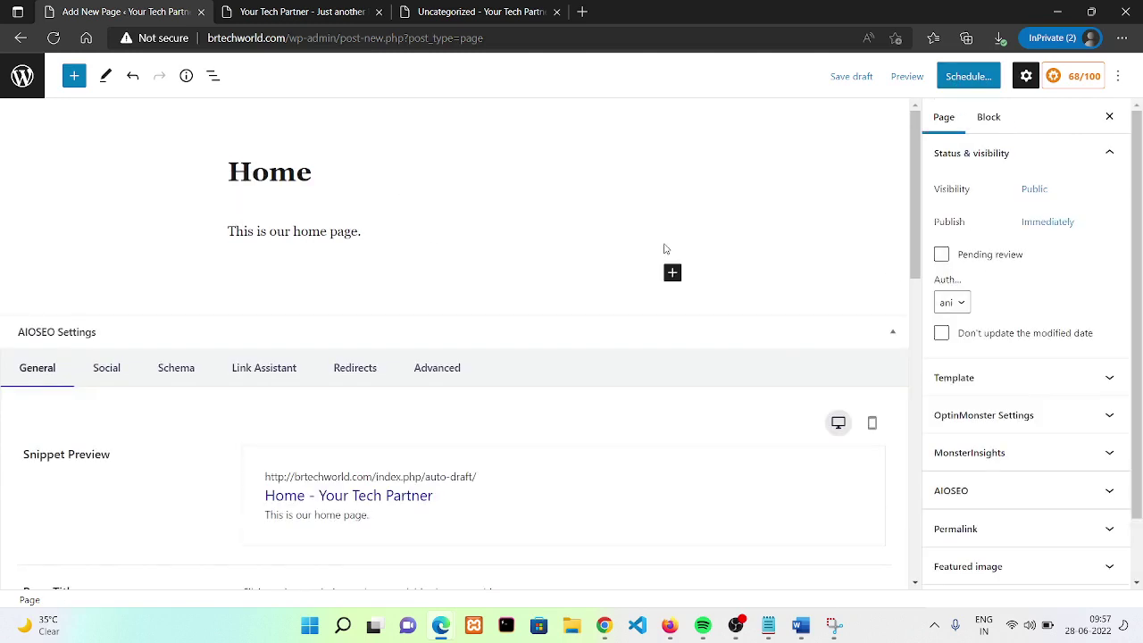
click(957, 85)
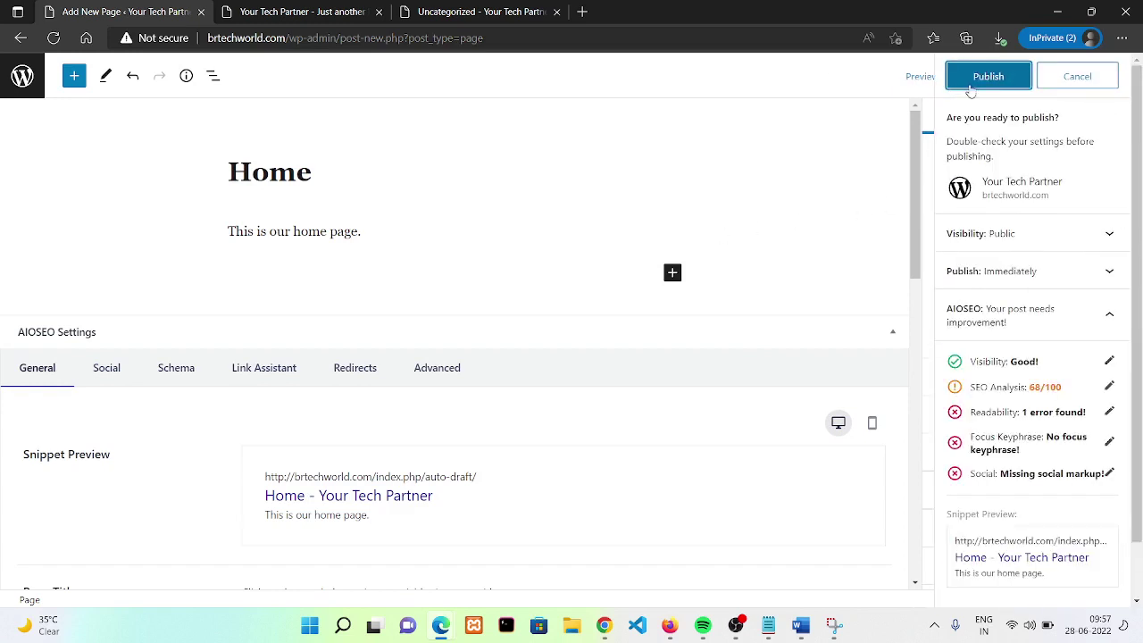
- Publish the Home page and open its live view in a new tab
click(971, 87)
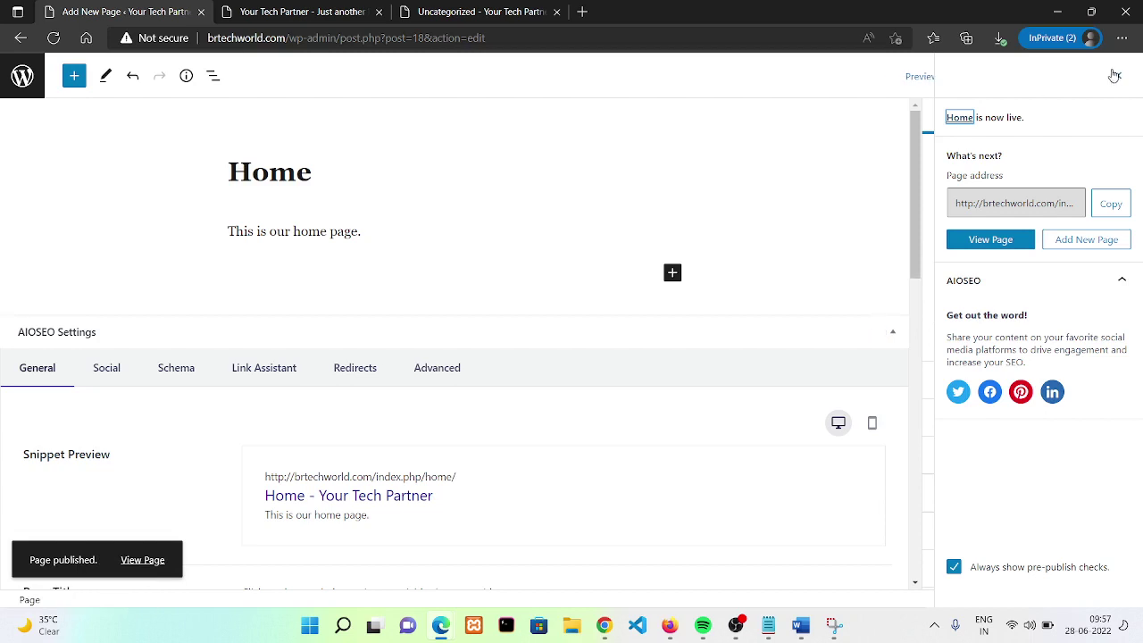
click(1114, 77)
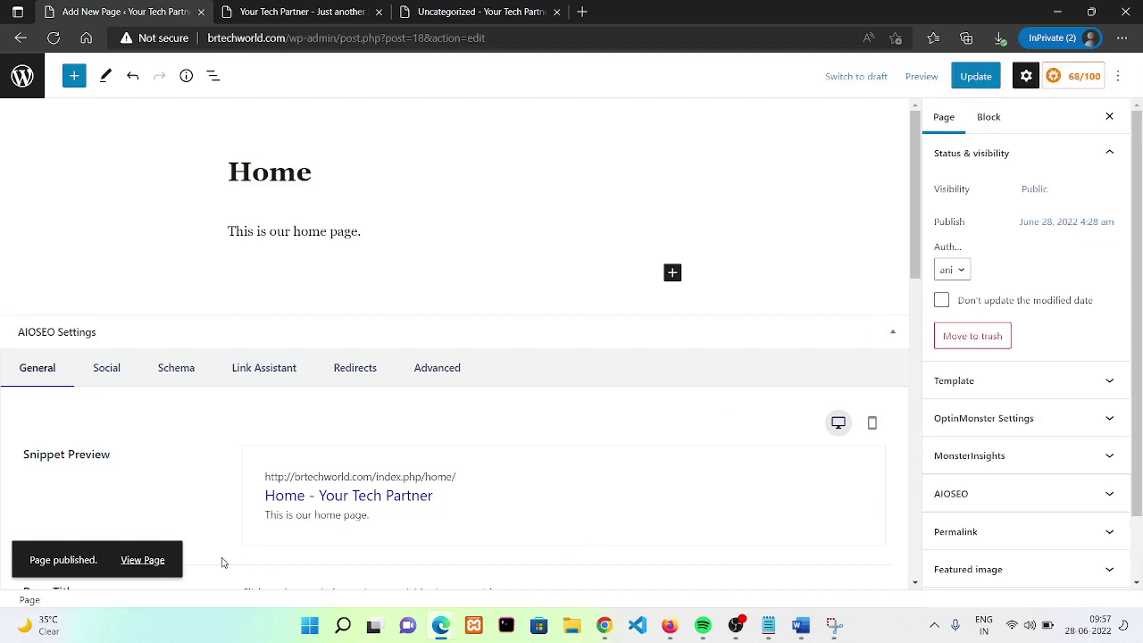
right_click(158, 561)
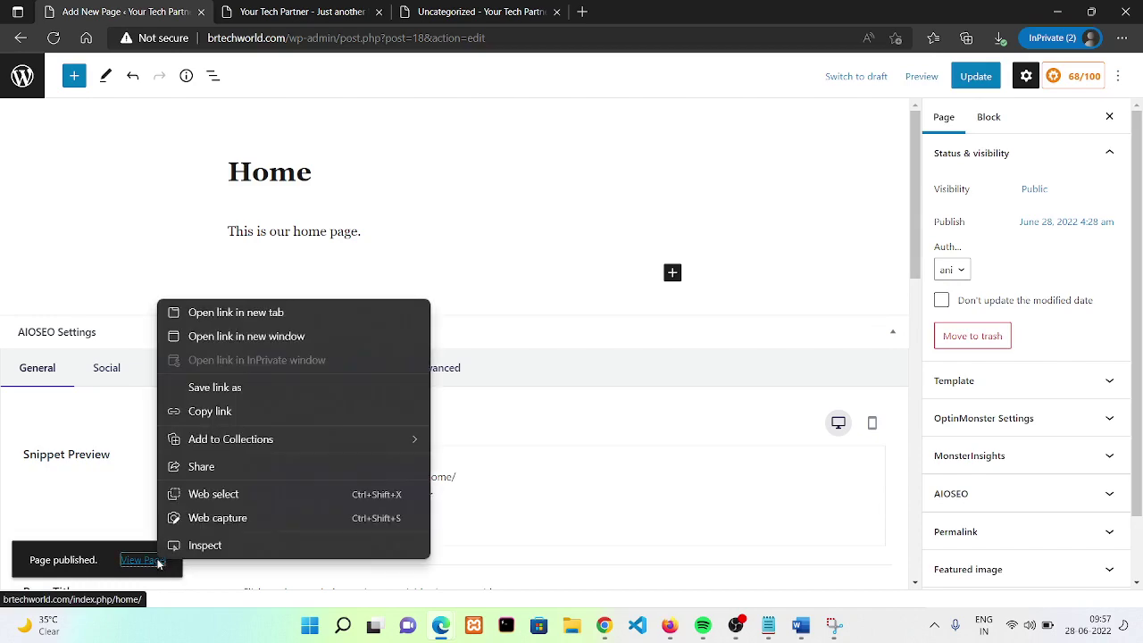
click(312, 317)
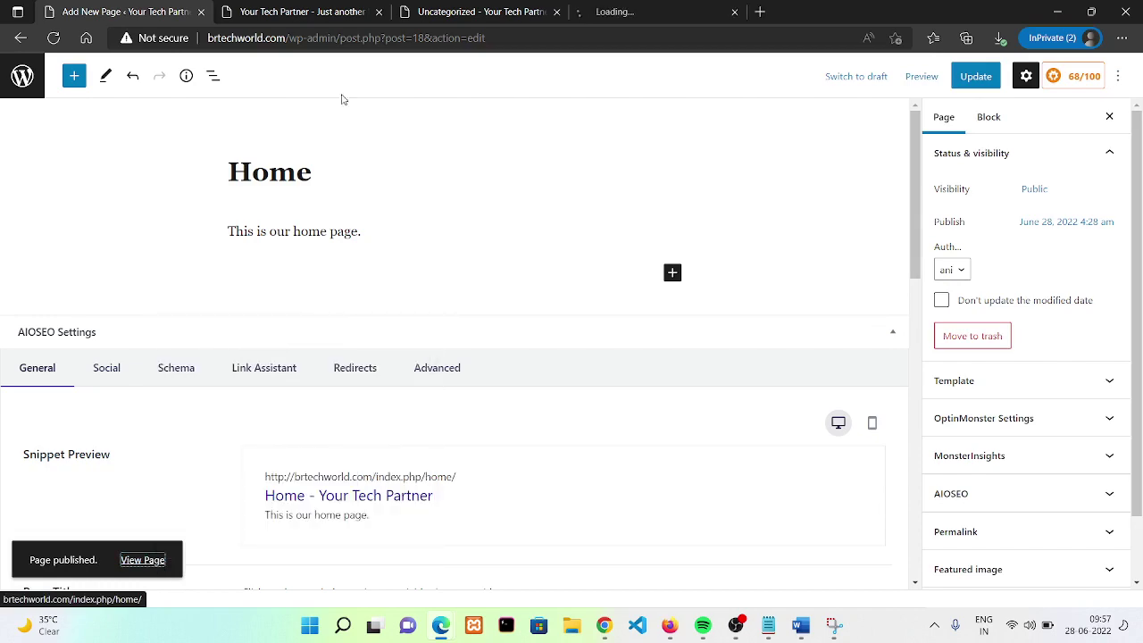
- Compare the published Home page at /index.php/home/ with the site's front page
click(623, 9)
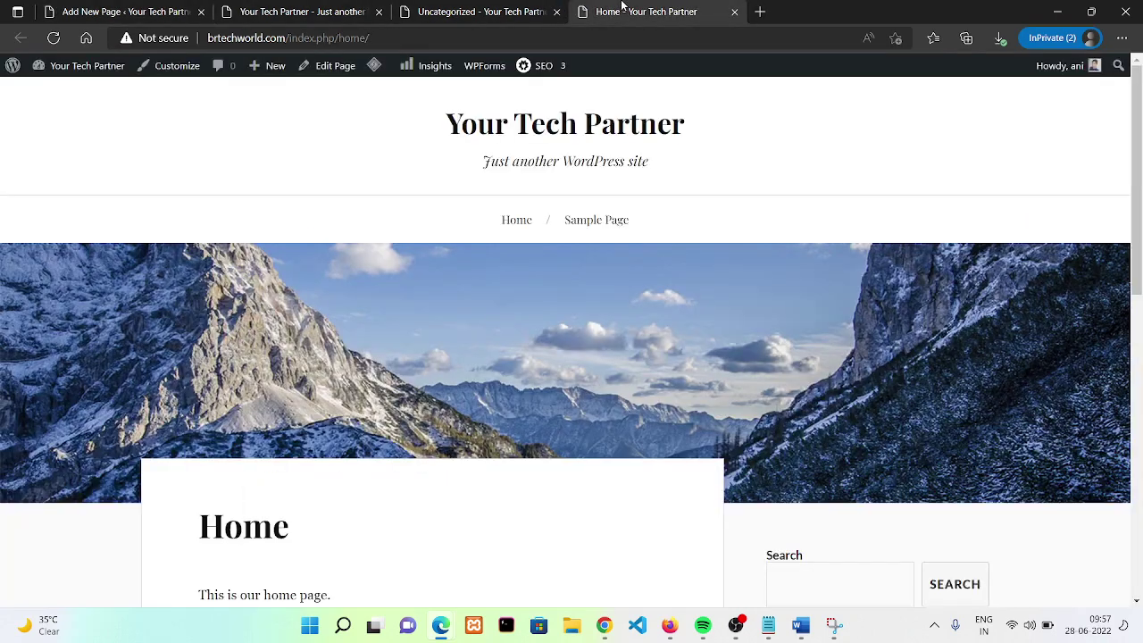
click(324, 6)
click(611, 7)
scroll(65, 65, down, 10)
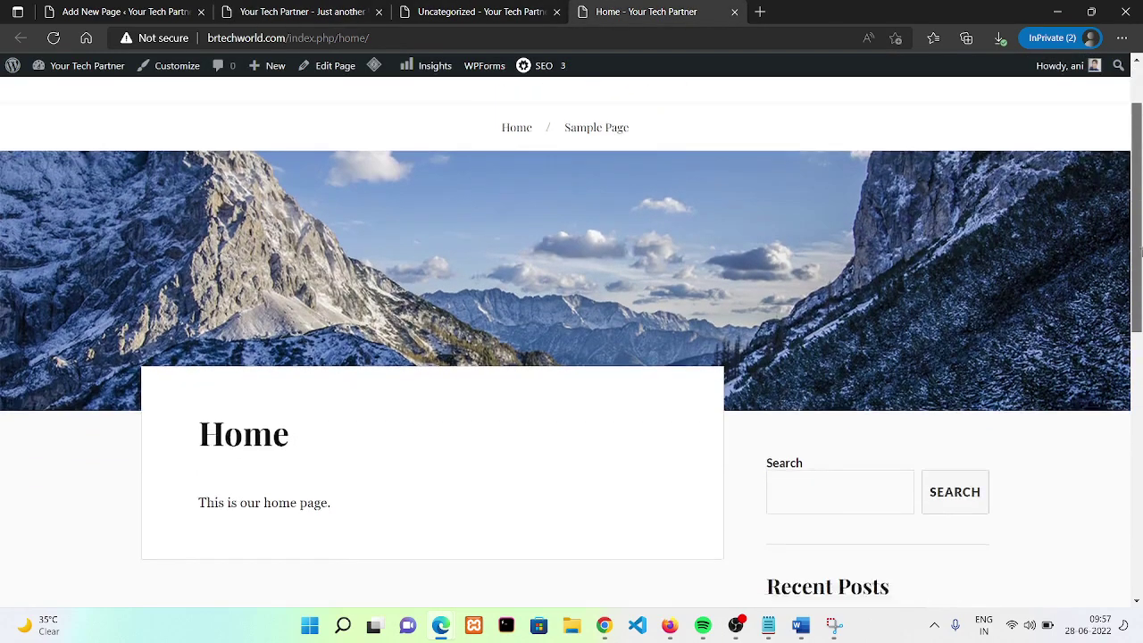
- Return to the pages list and go via Settings > General to Settings > Reading
click(112, 8)
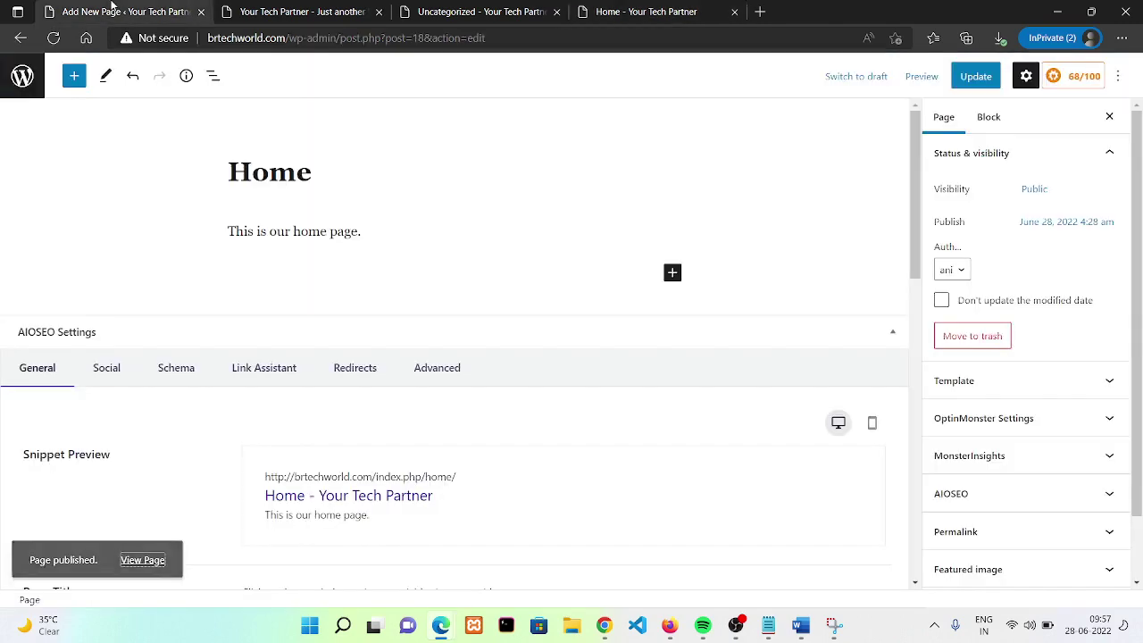
click(26, 37)
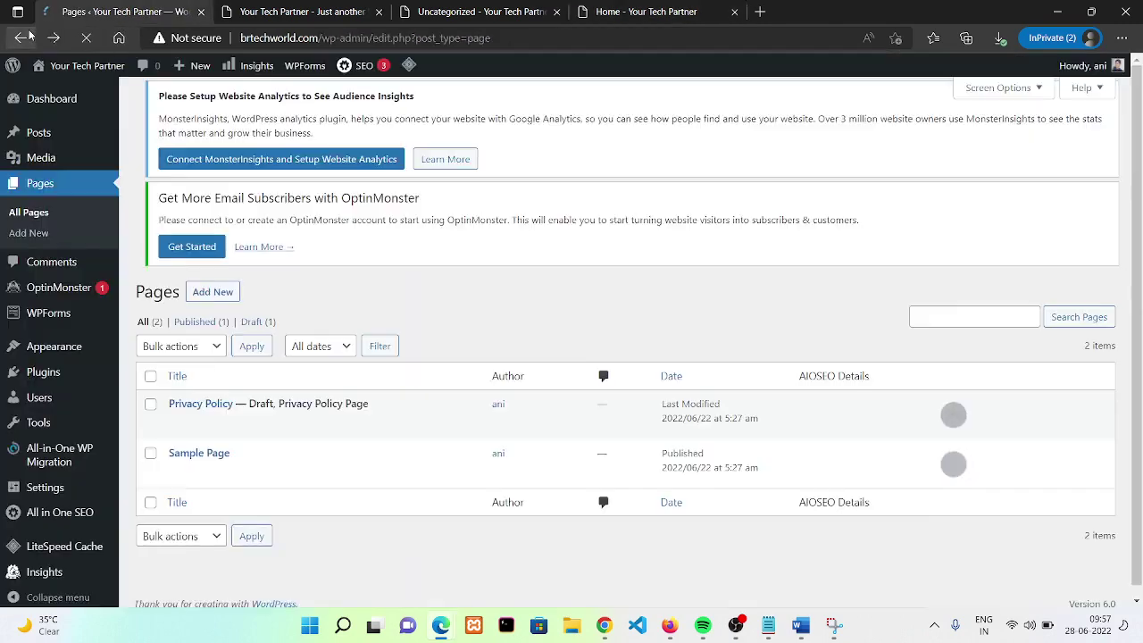
mouse_move(40, 447)
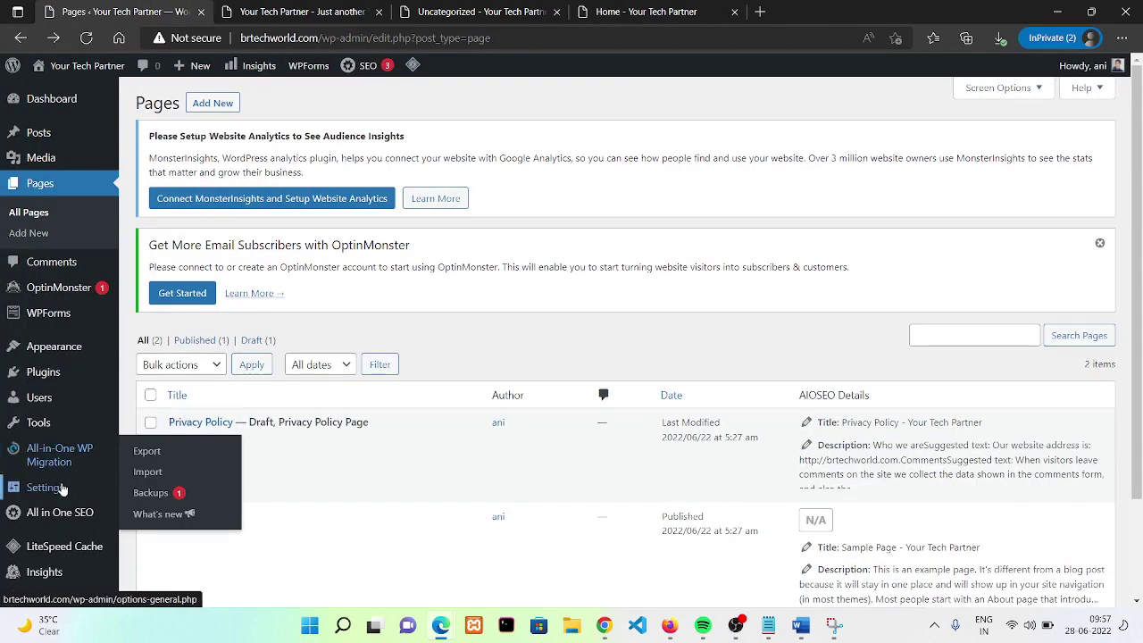
mouse_move(46, 487)
click(176, 419)
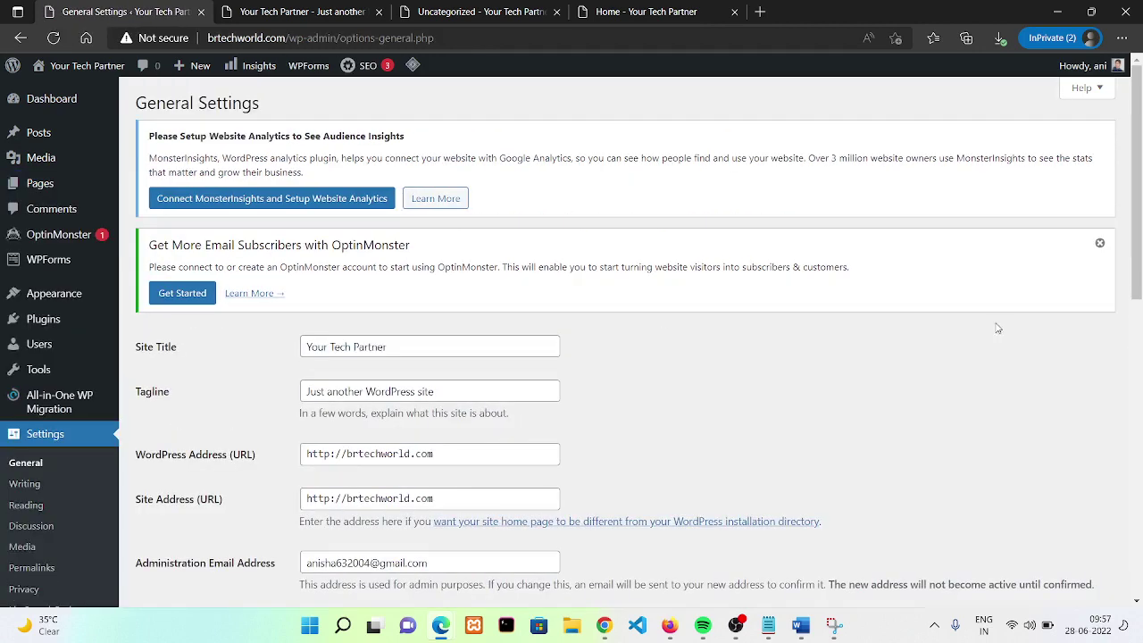
click(34, 506)
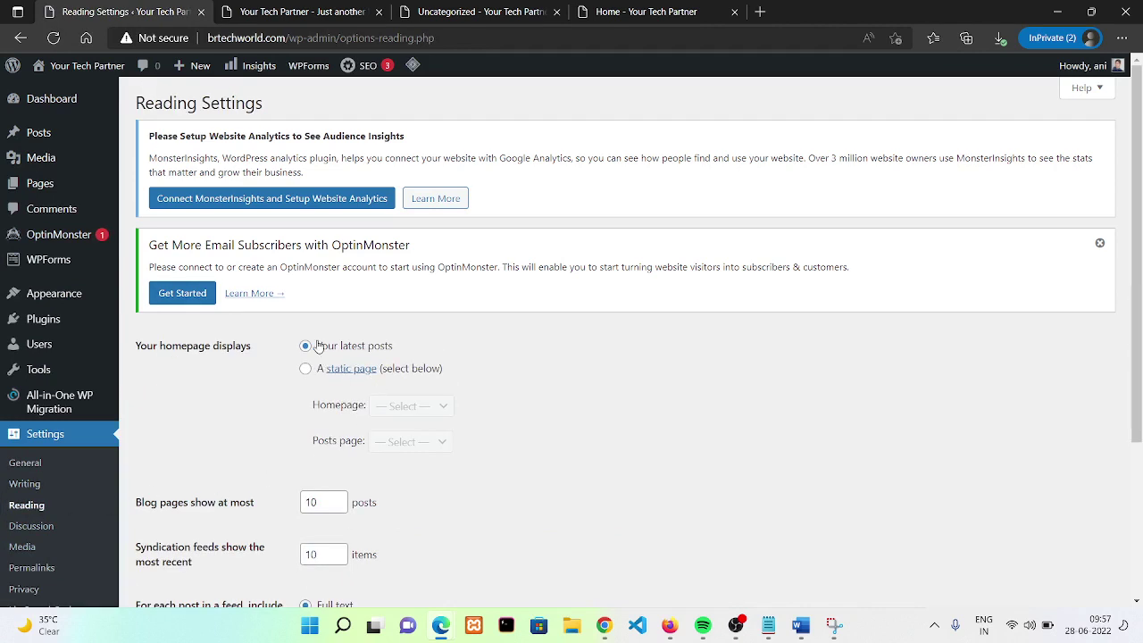
- Select 'A static page' and choose Home in both the Homepage and Posts page dropdowns
drag(318, 346, 397, 355)
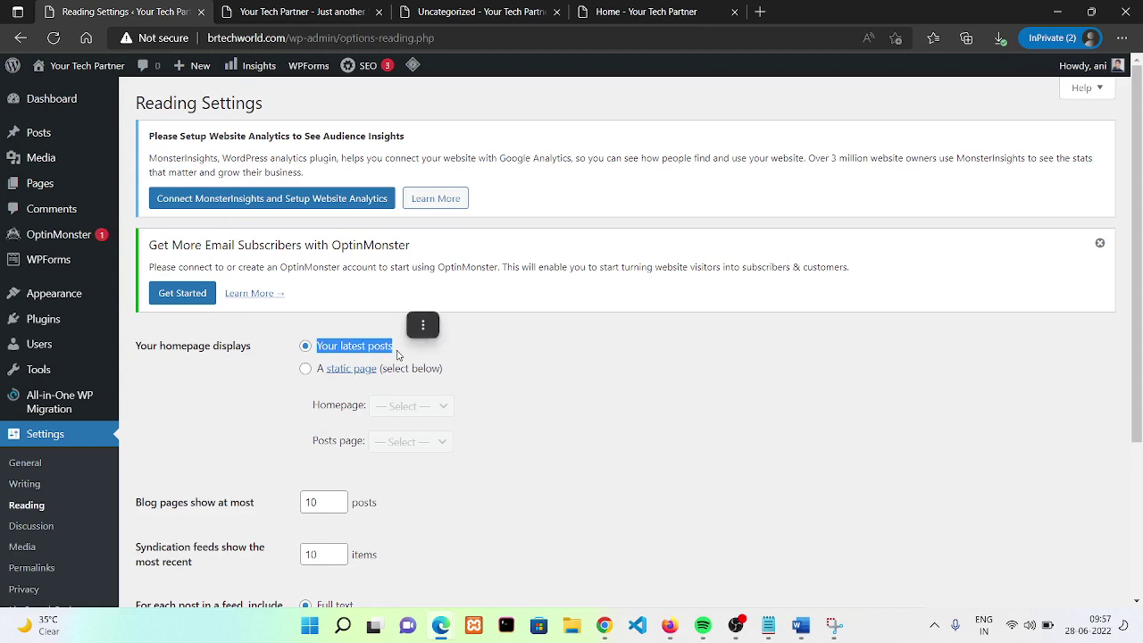
click(306, 369)
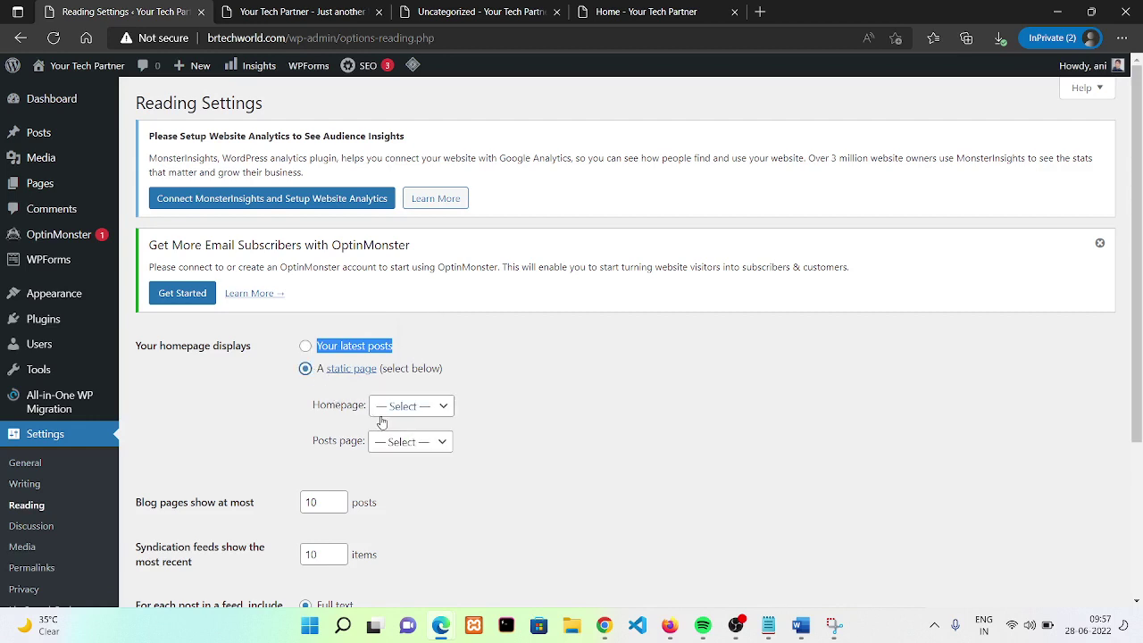
click(421, 414)
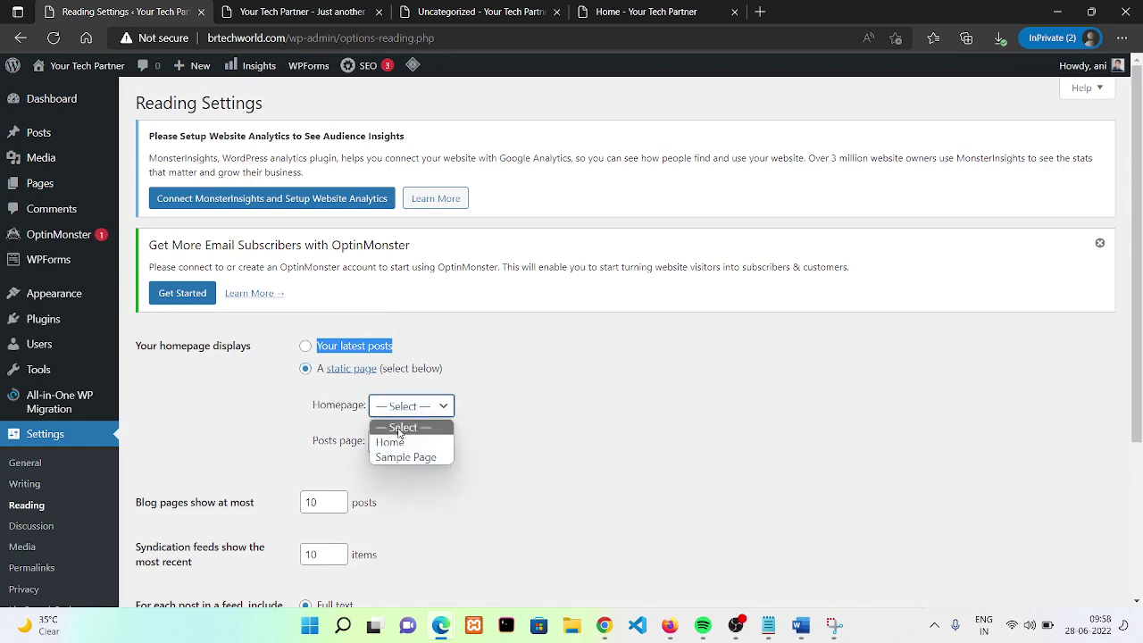
click(386, 448)
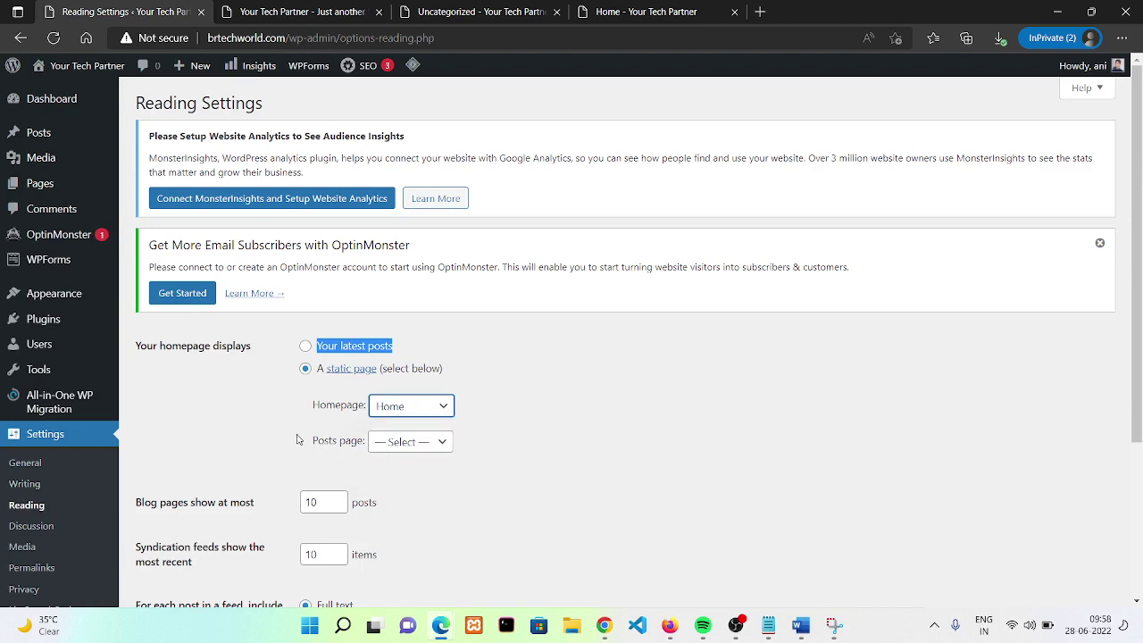
drag(310, 441, 360, 445)
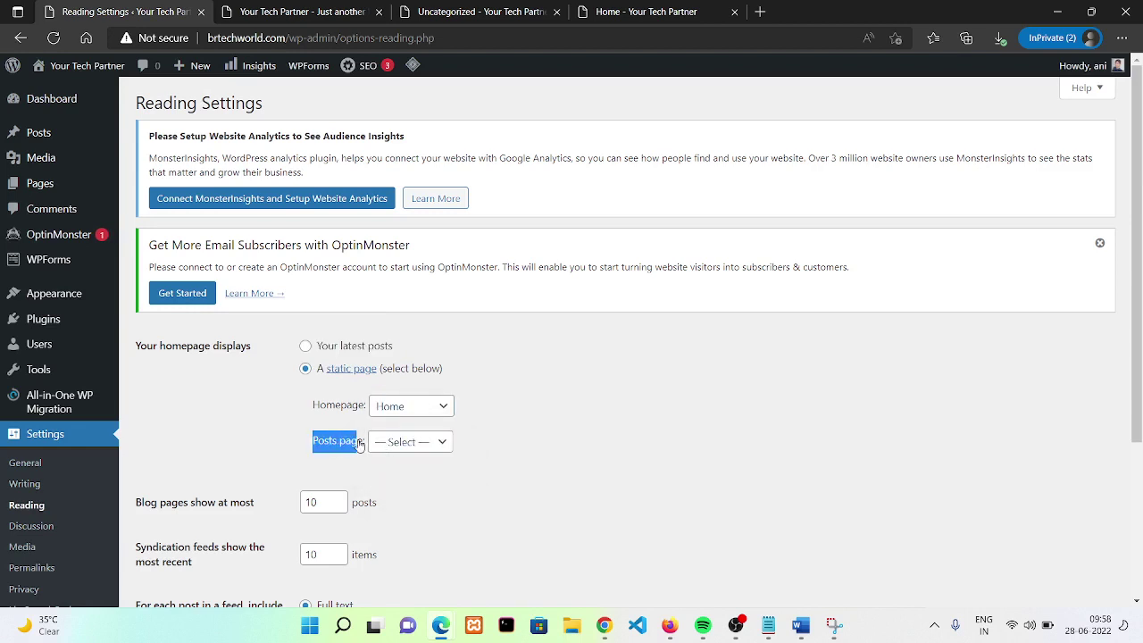
click(413, 456)
click(400, 452)
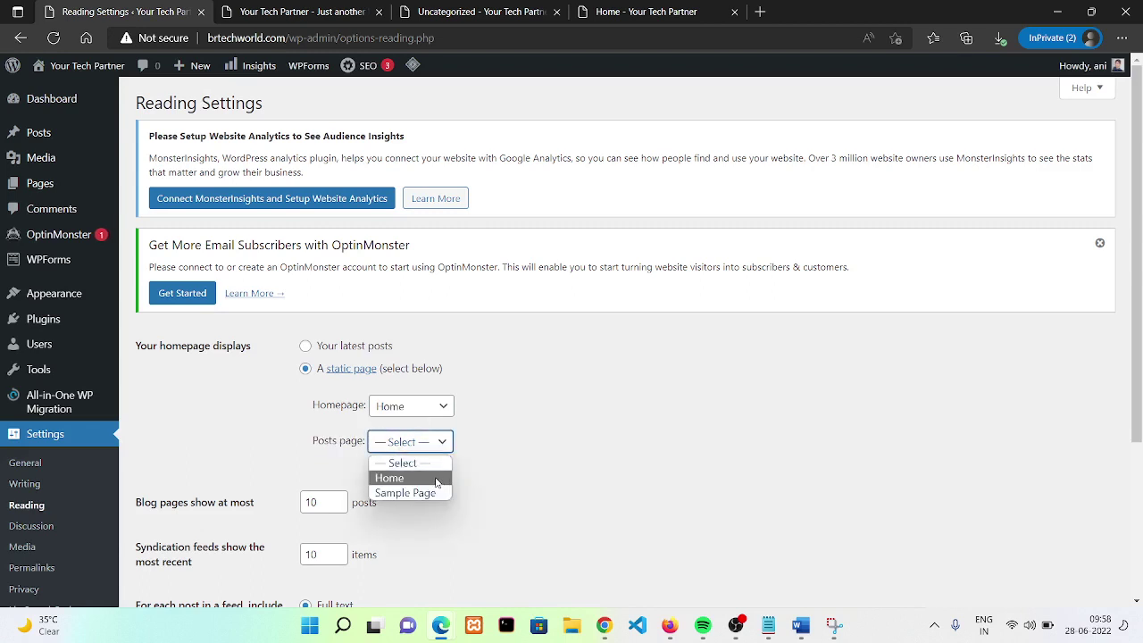
click(437, 479)
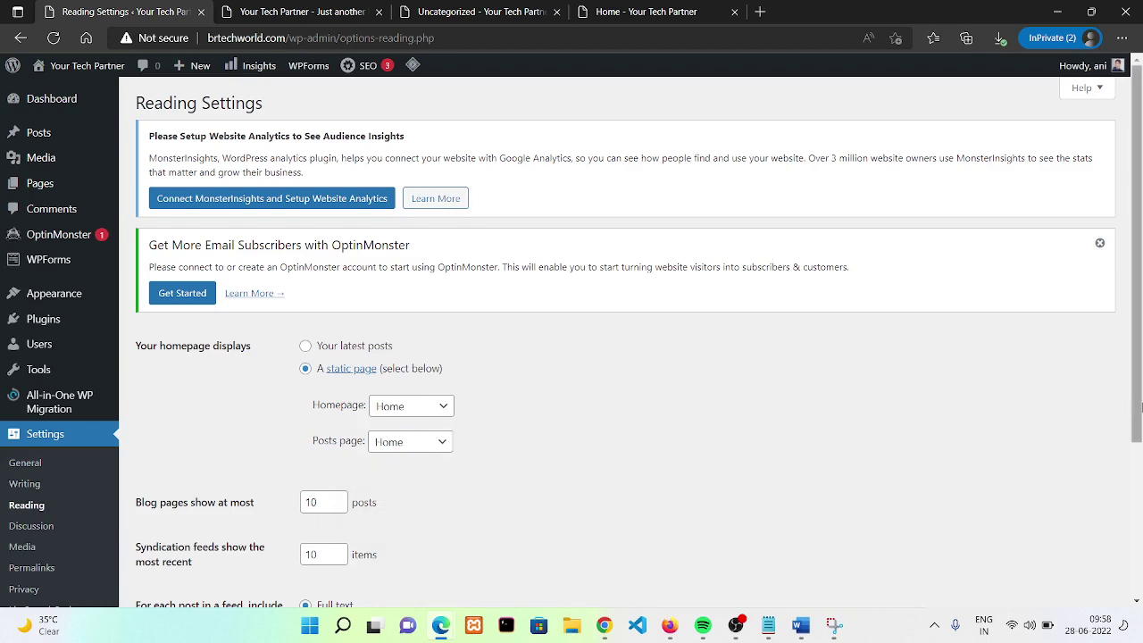
scroll(1118, 399, down, 3)
- Save the reading settings with Home as both pages and switch to the live site
click(170, 531)
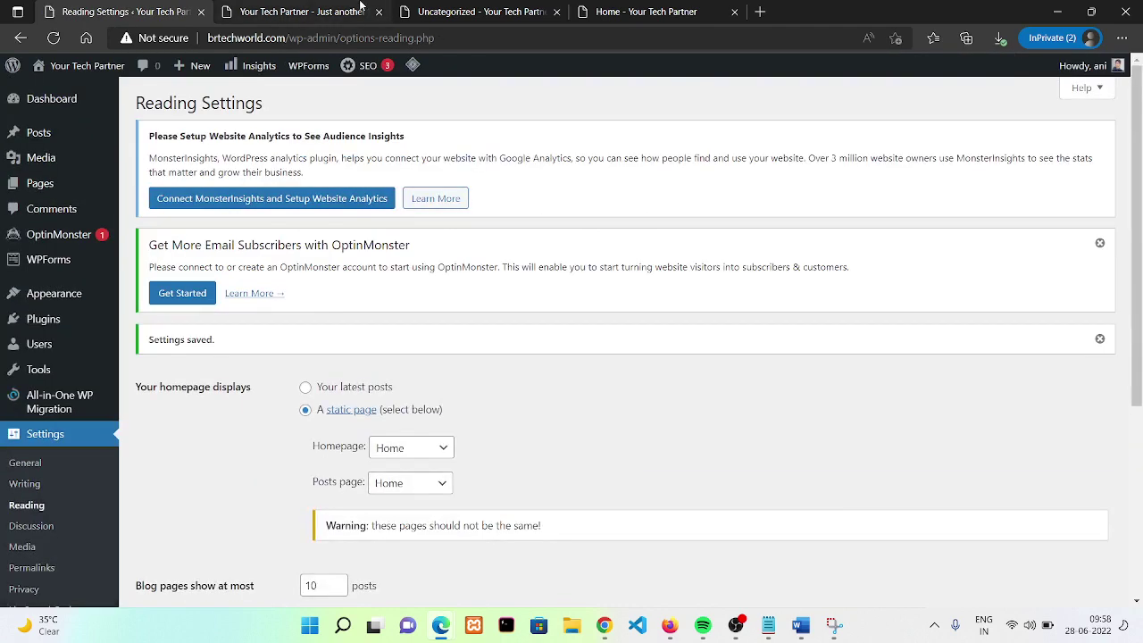
click(361, 6)
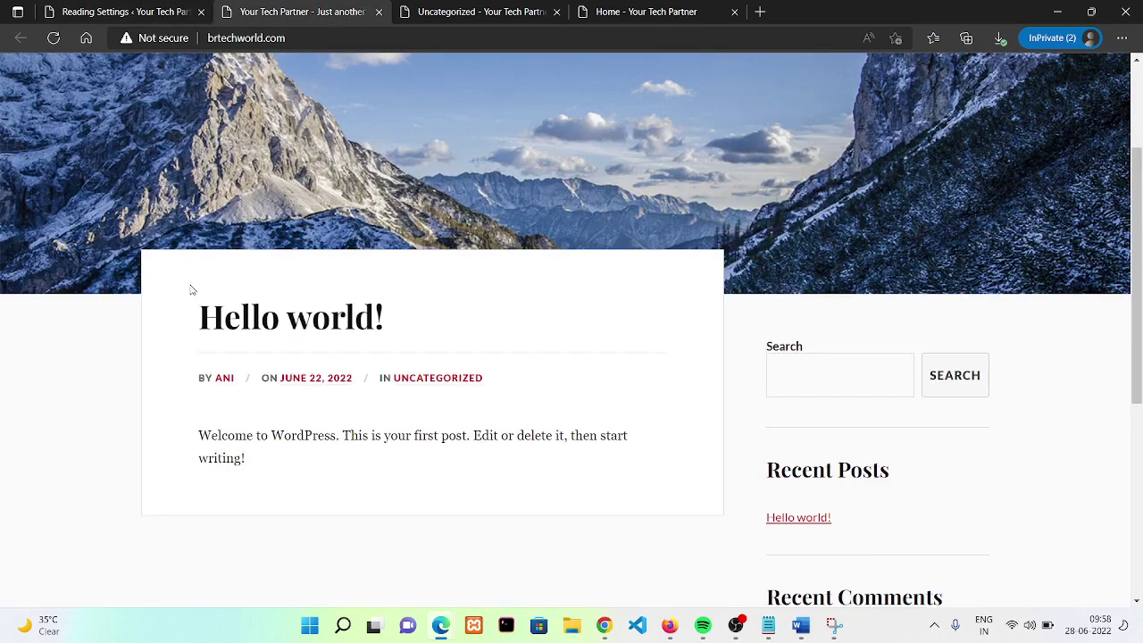
drag(190, 289, 434, 364)
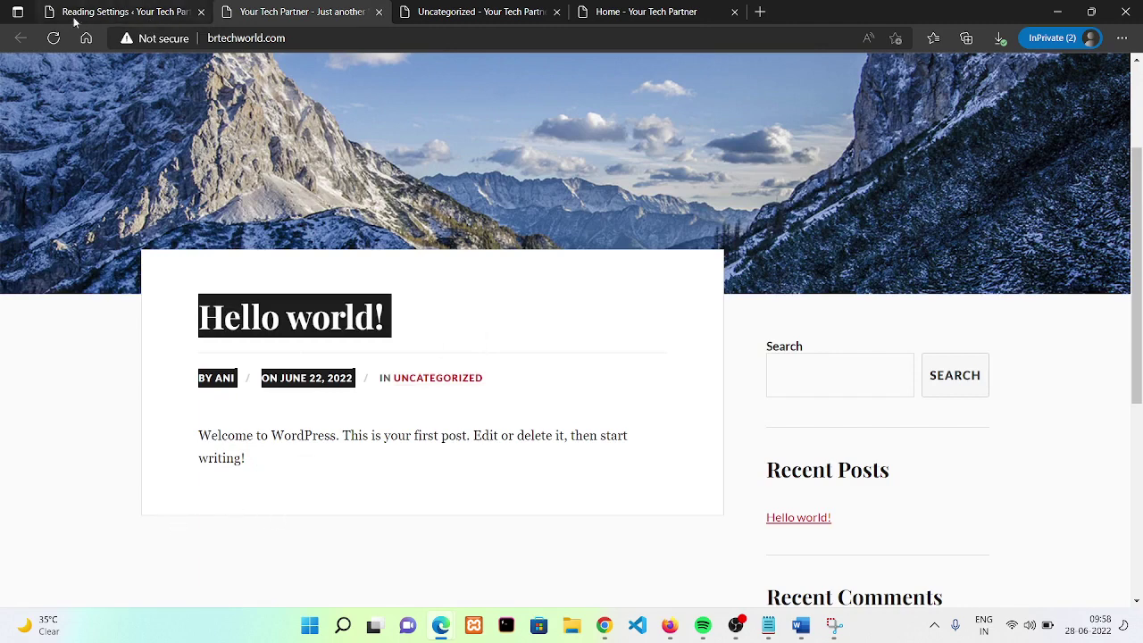
- Reload the live site to see the new homepage, then return to Reading Settings
click(55, 38)
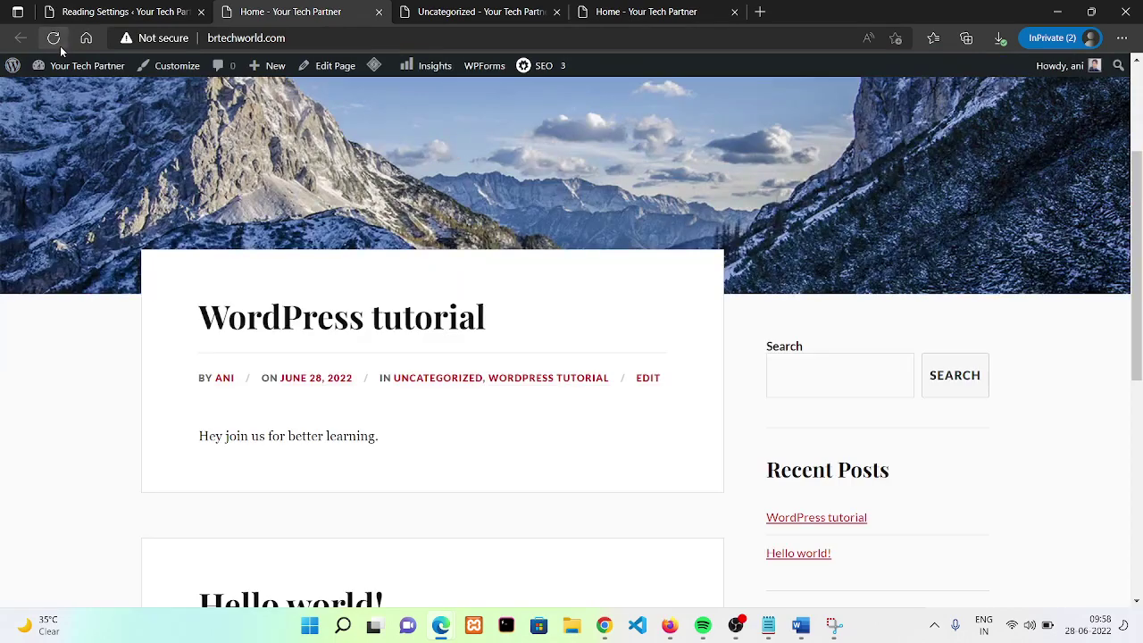
scroll(847, 206, down, 5)
scroll(1084, 301, up, 6)
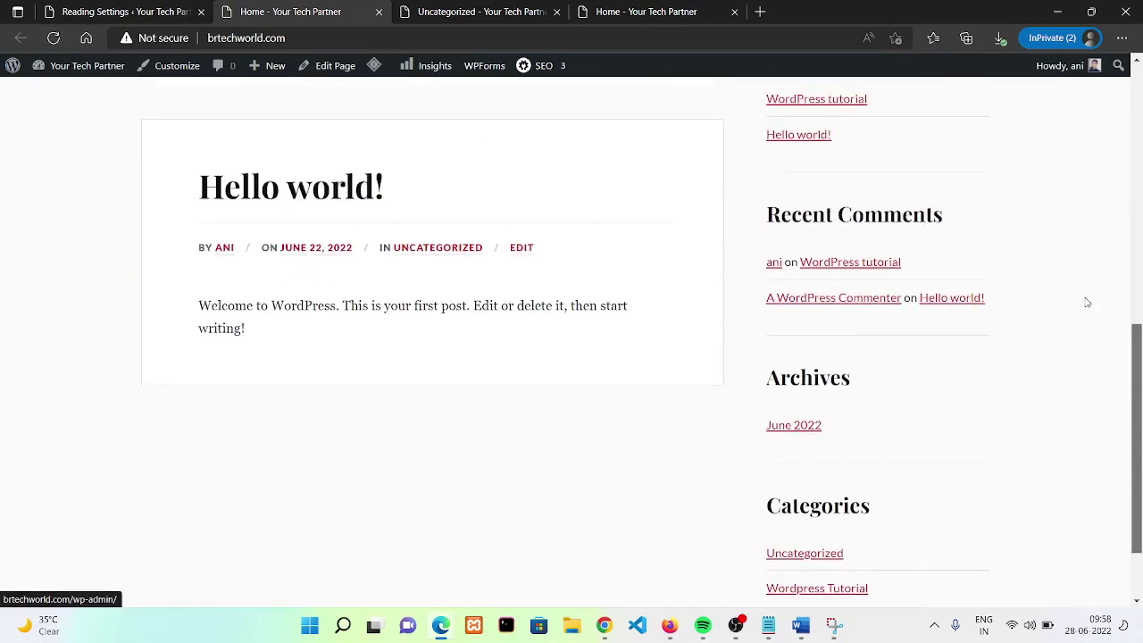
scroll(1038, 83, up, 1)
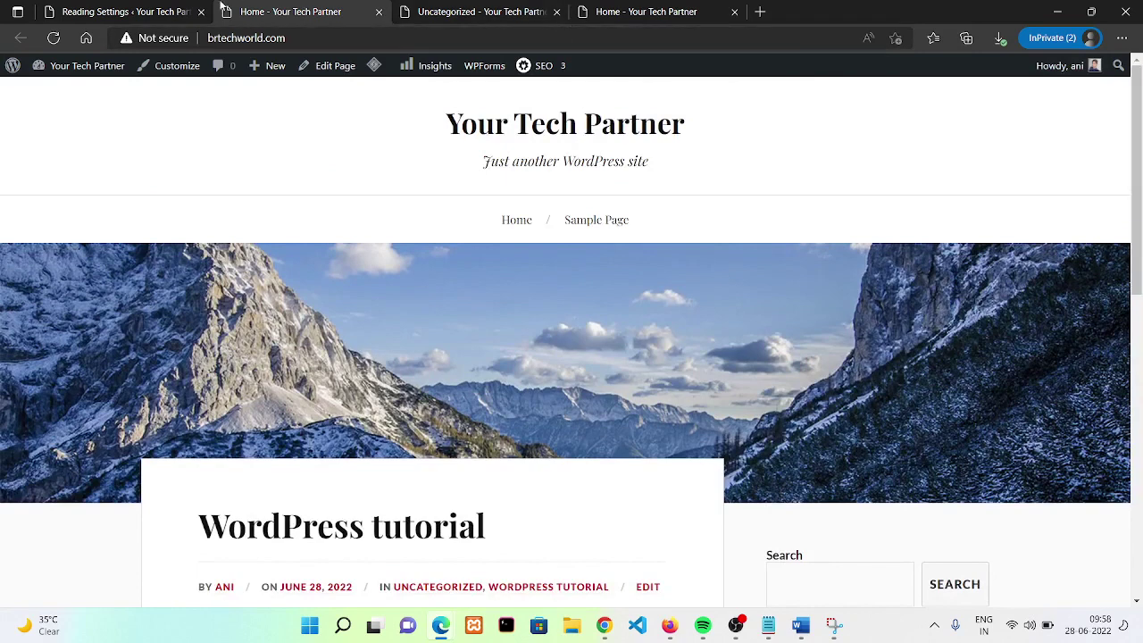
click(180, 8)
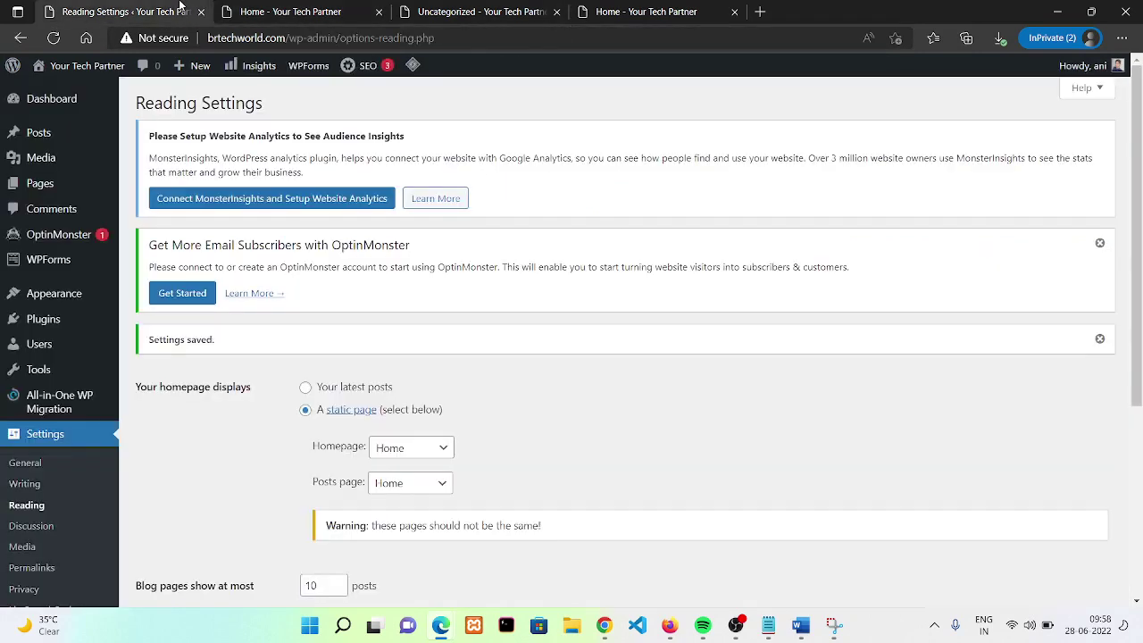
- Keep Home as the Homepage and set Sample Page as the Posts page
click(416, 445)
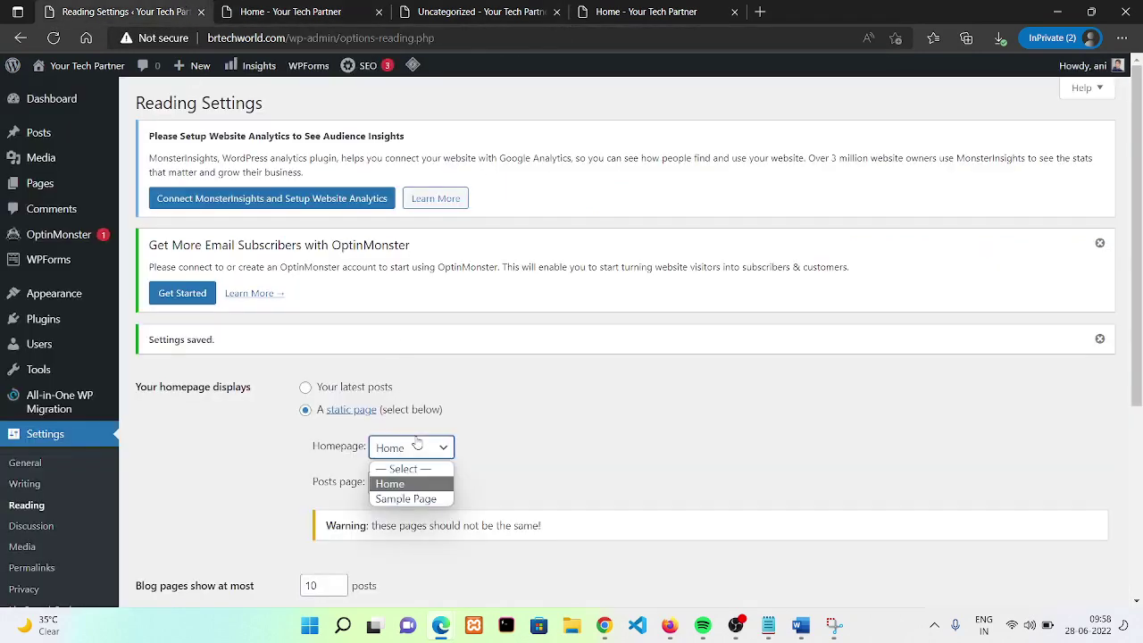
click(393, 485)
click(408, 483)
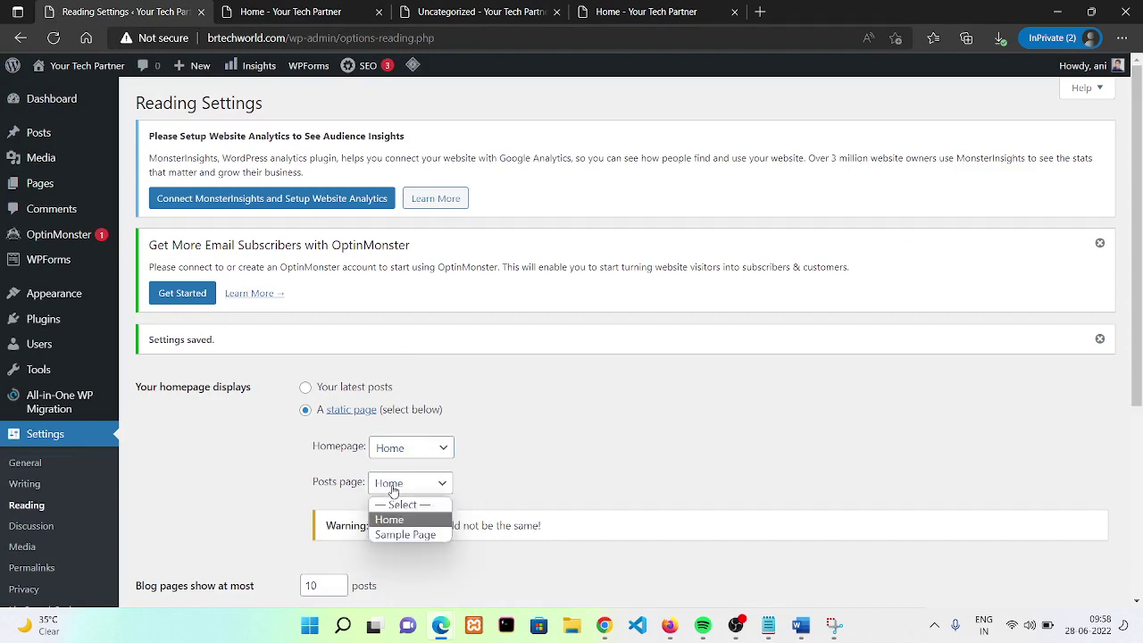
click(422, 535)
- Save the reading settings and reload the live site to see the static Home page
scroll(816, 404, down, 3)
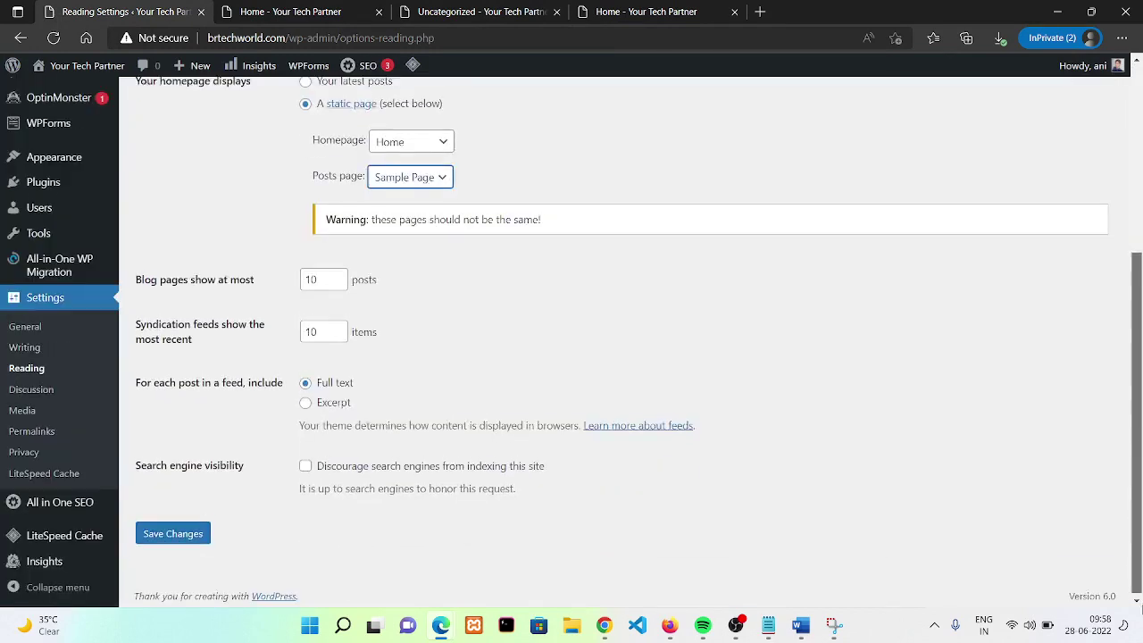
mouse_move(136, 539)
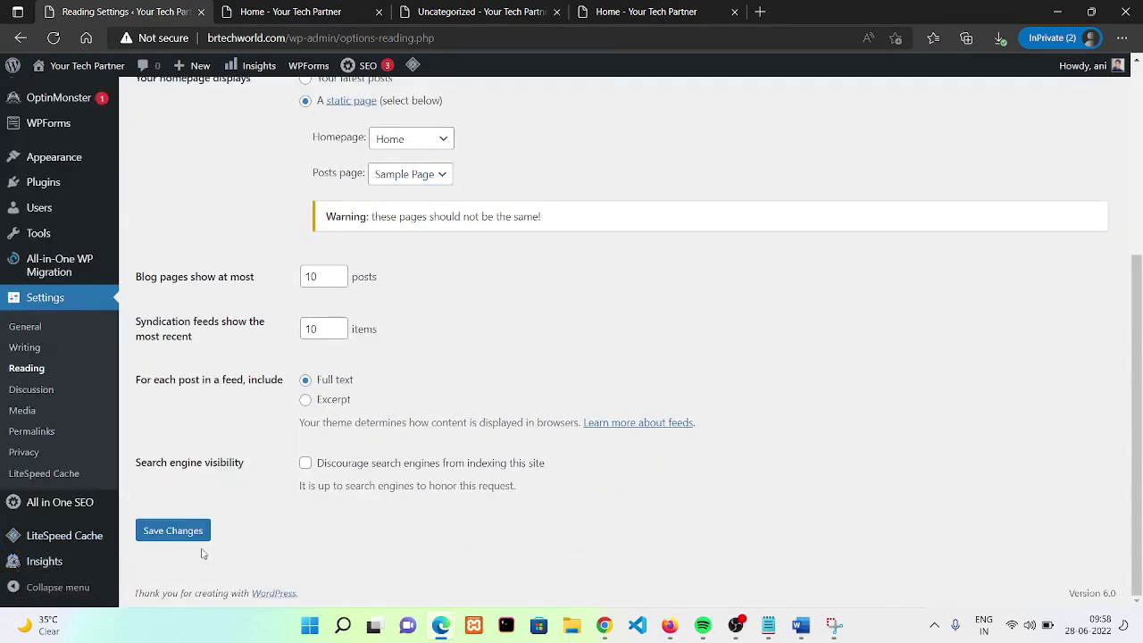
click(183, 536)
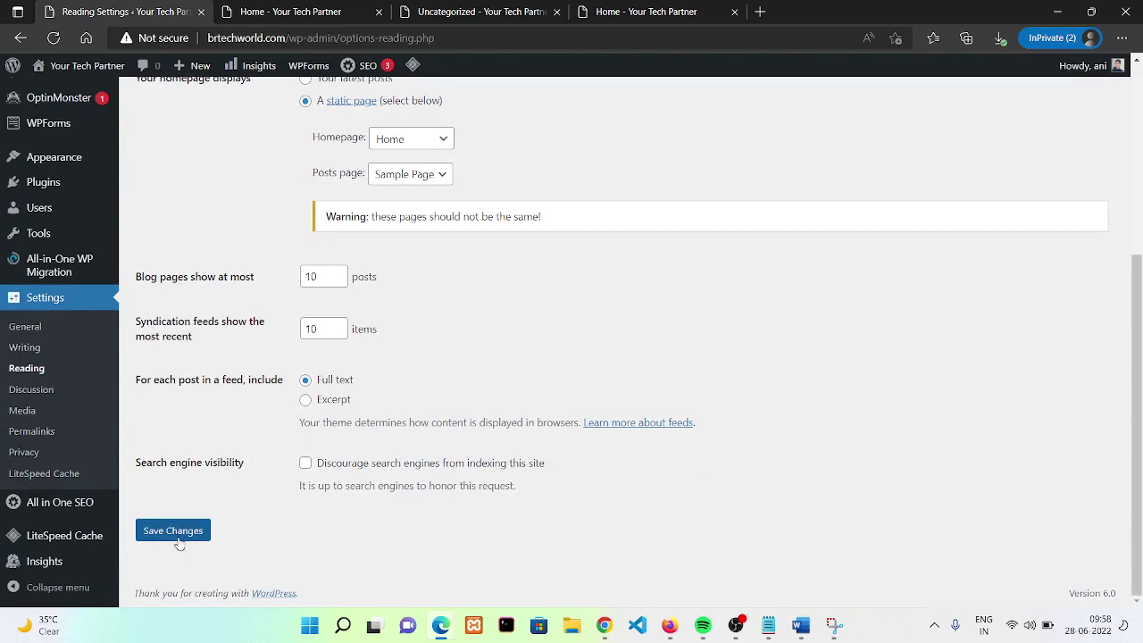
click(342, 11)
click(48, 40)
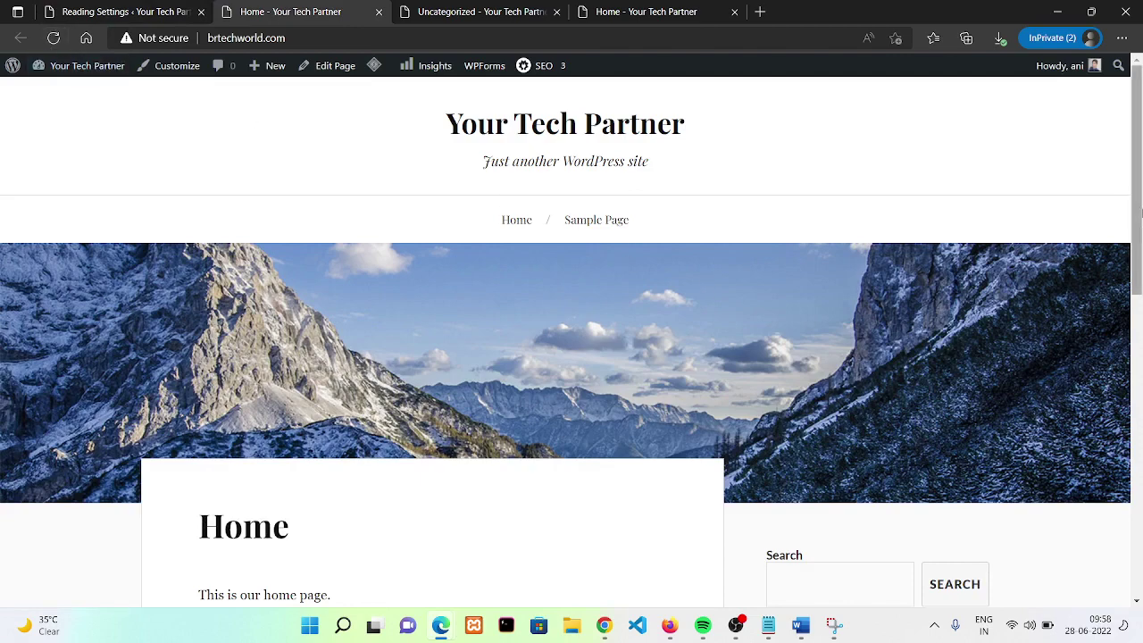
- Check the front page shows the static Home page, then return to Reading Settings
click(1140, 471)
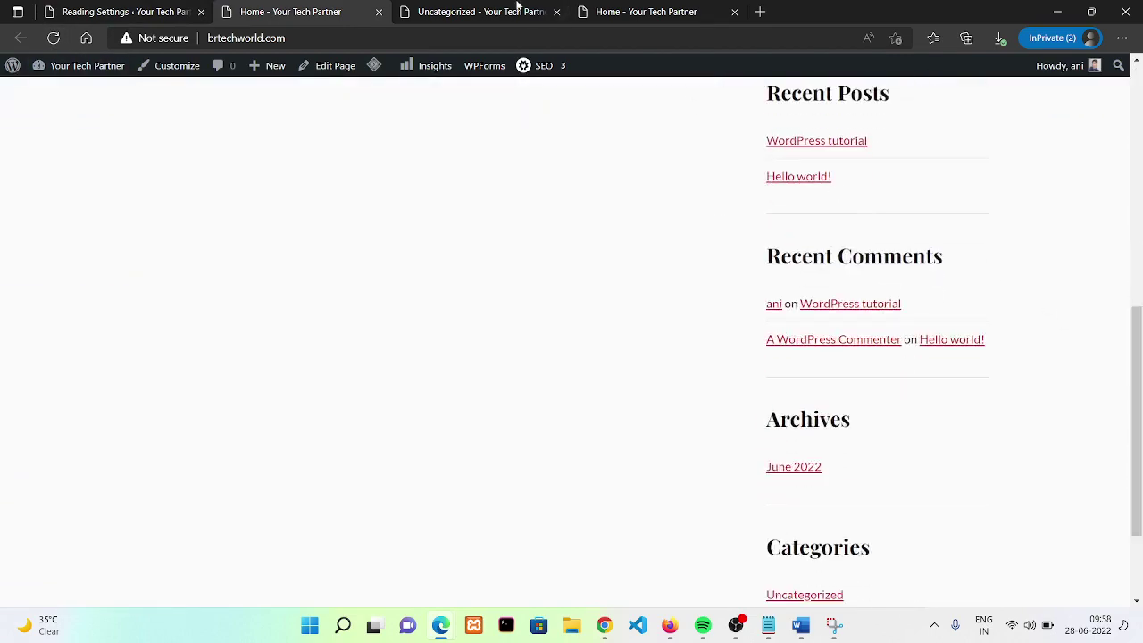
click(85, 11)
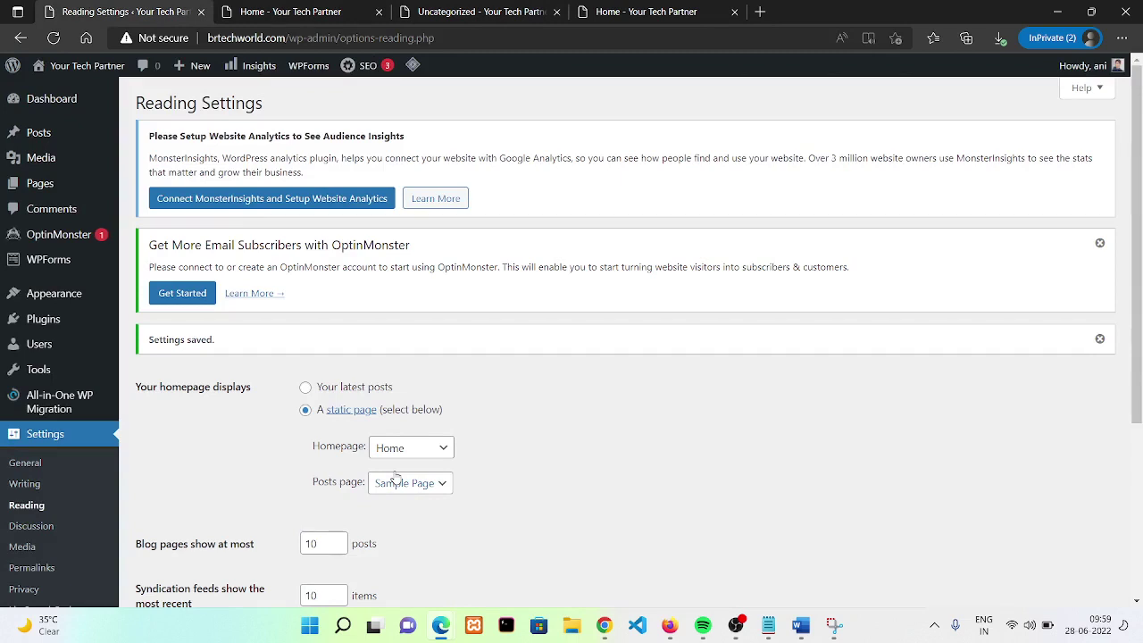
mouse_move(32, 400)
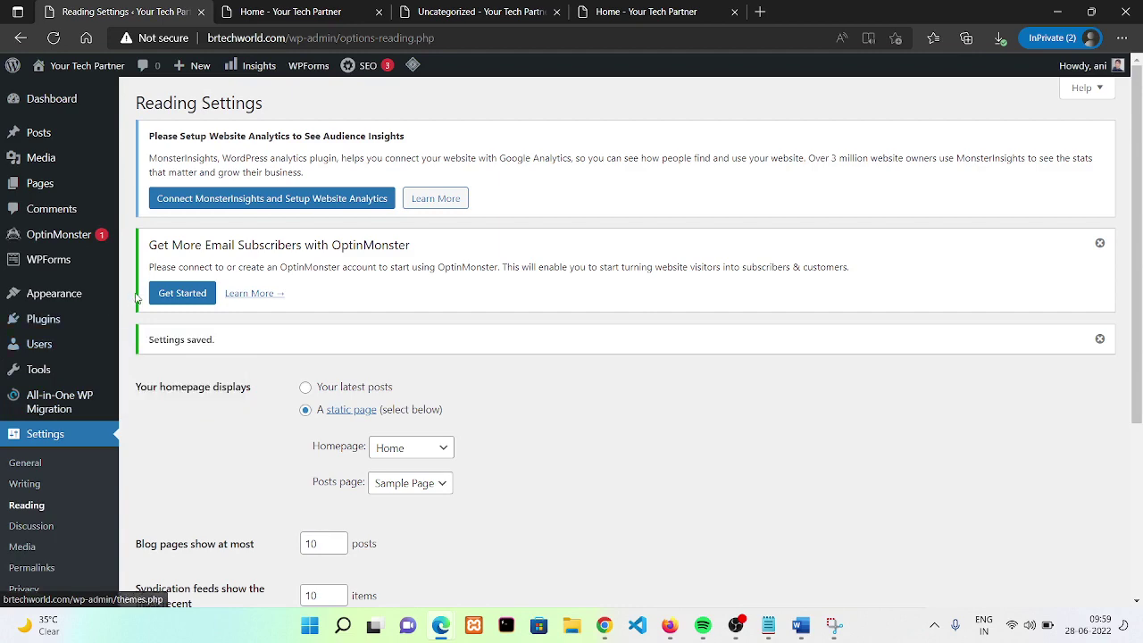
mouse_move(82, 304)
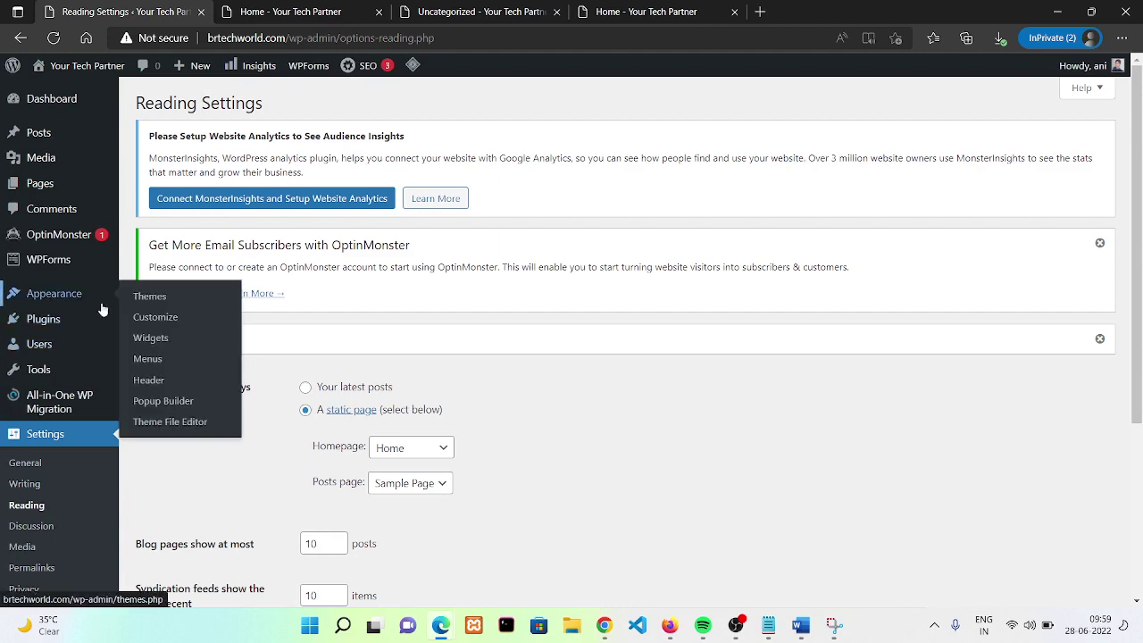
click(319, 9)
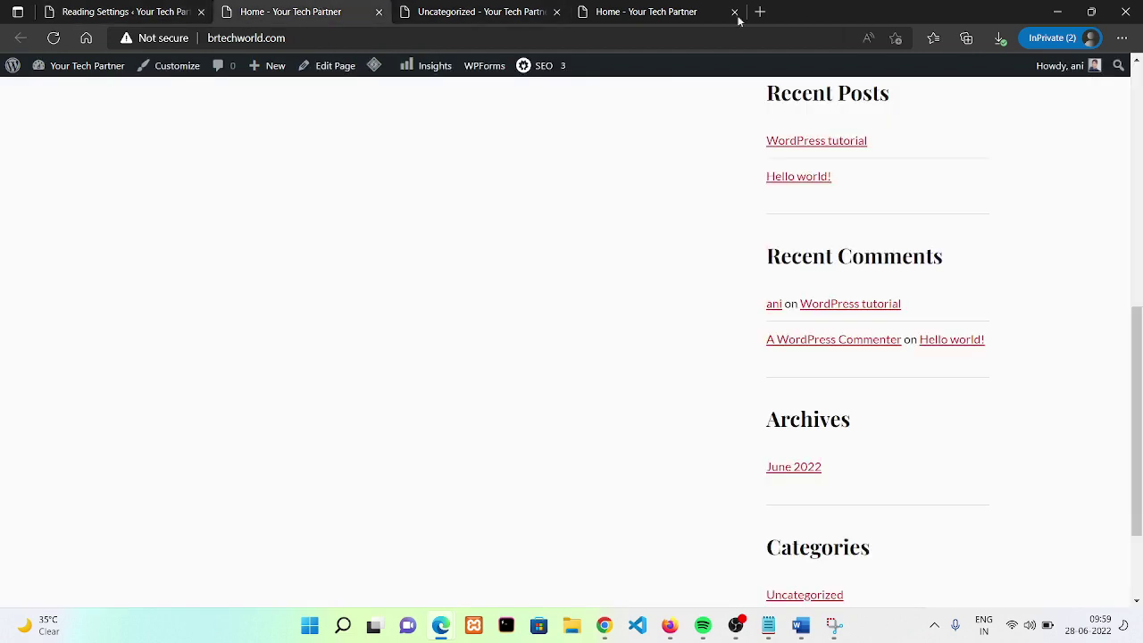
scroll(646, 122, up, 7)
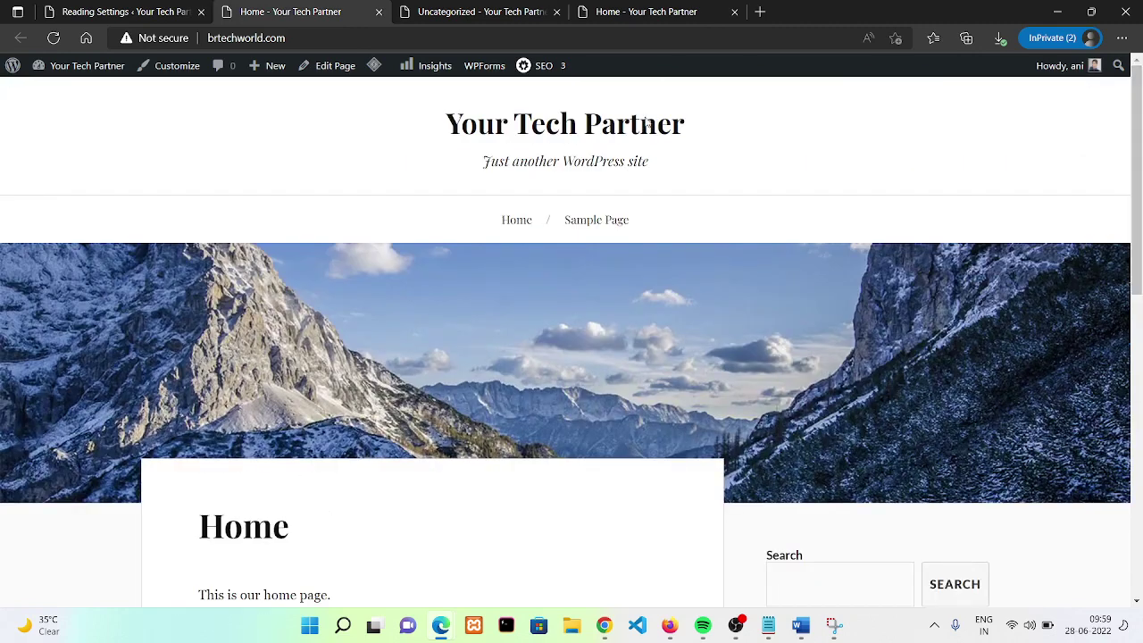
click(125, 12)
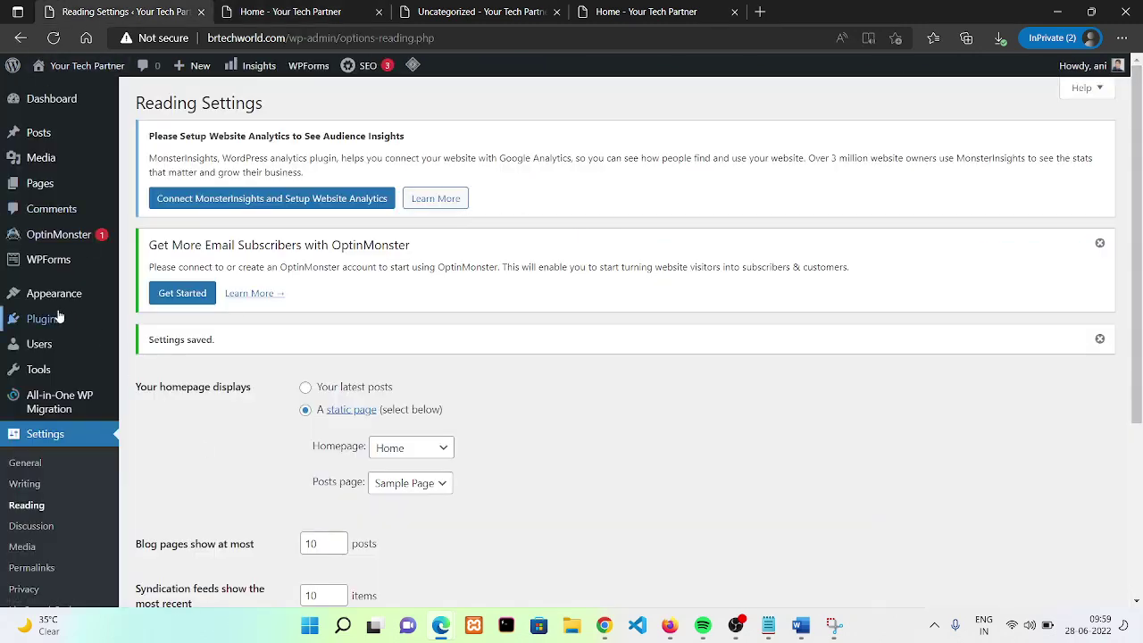
- In Appearance > Menus, remove Sample Page and create Menu 1 holding only Home
mouse_move(95, 299)
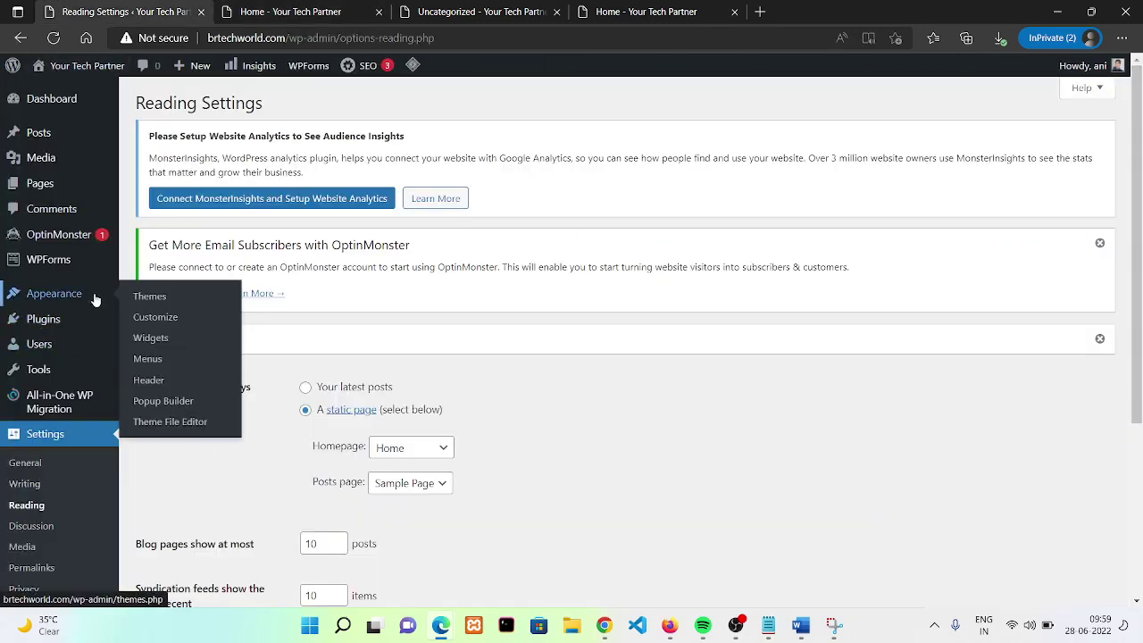
click(148, 366)
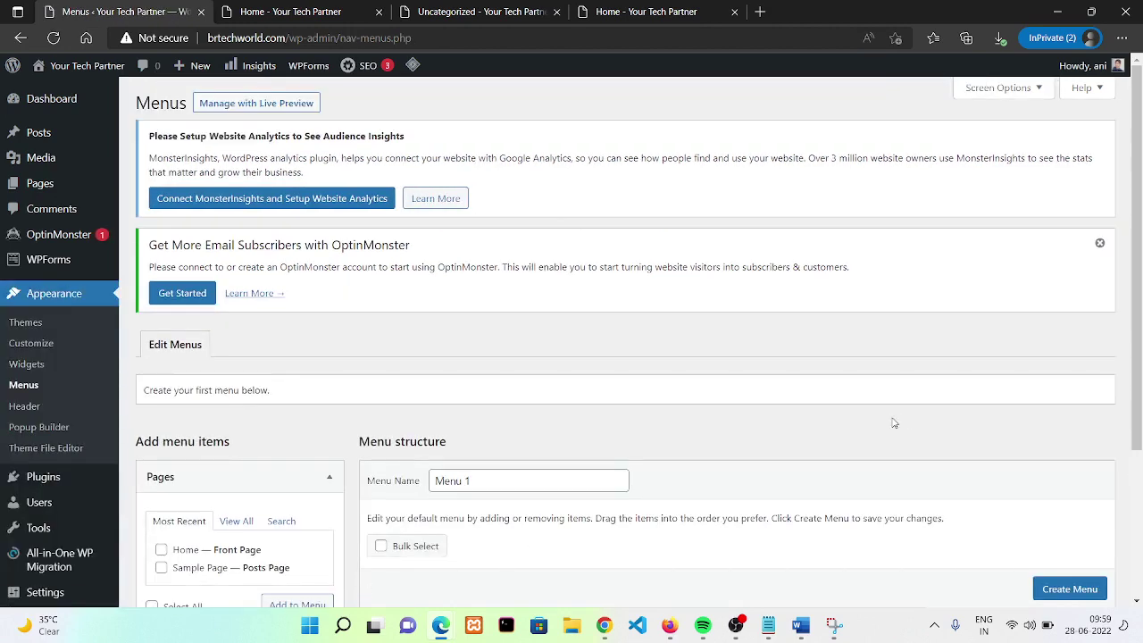
scroll(755, 444, down, 2)
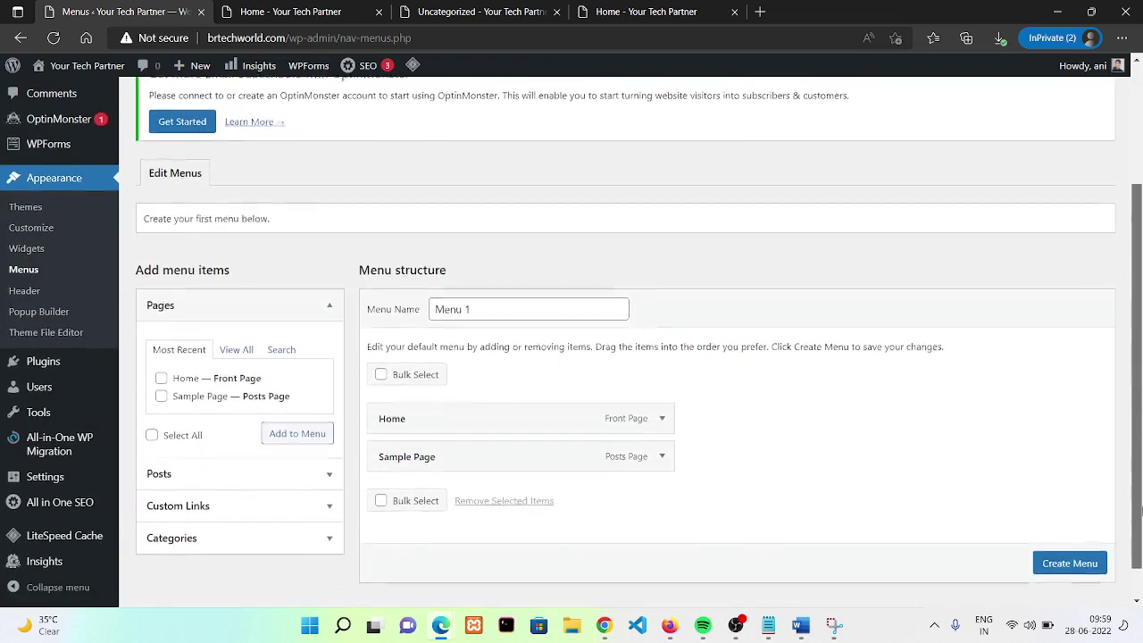
click(660, 448)
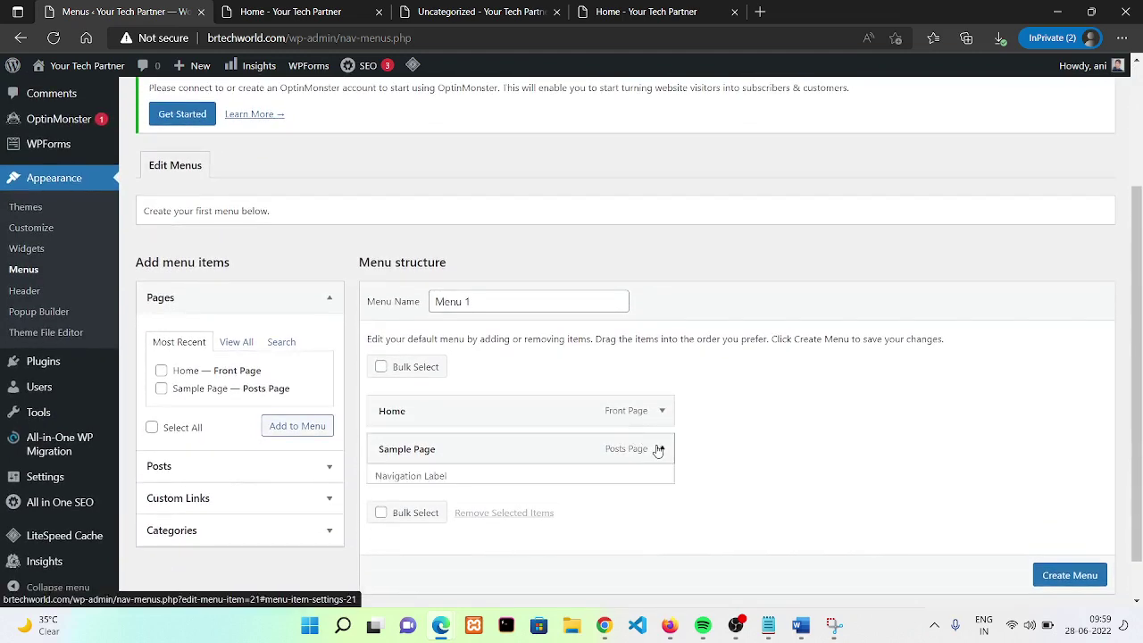
scroll(527, 545, down, 2)
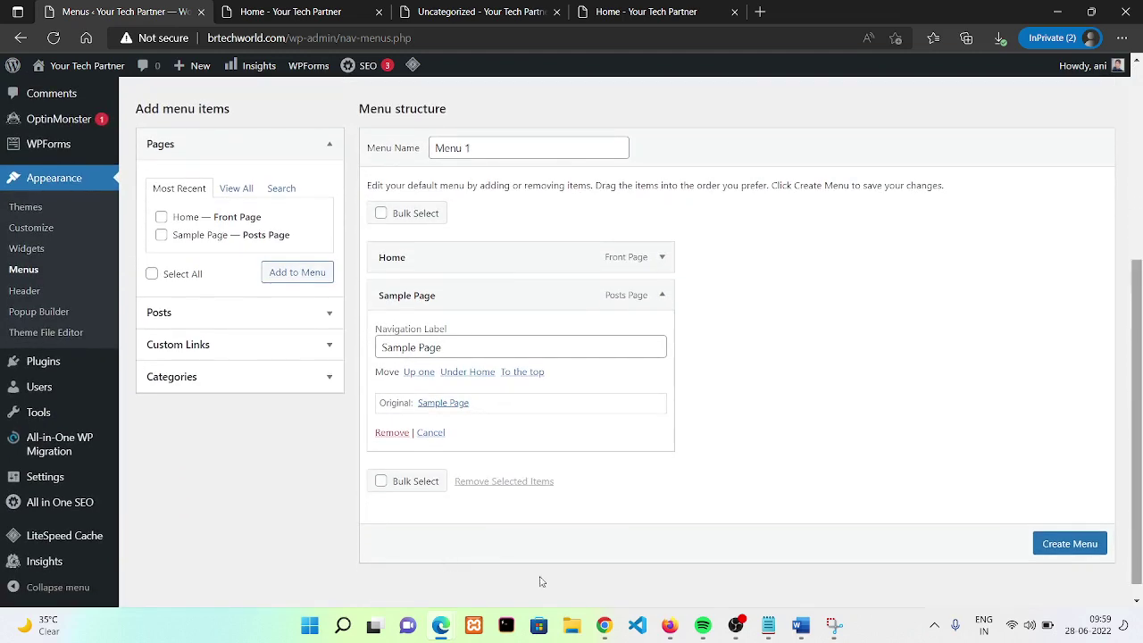
click(381, 434)
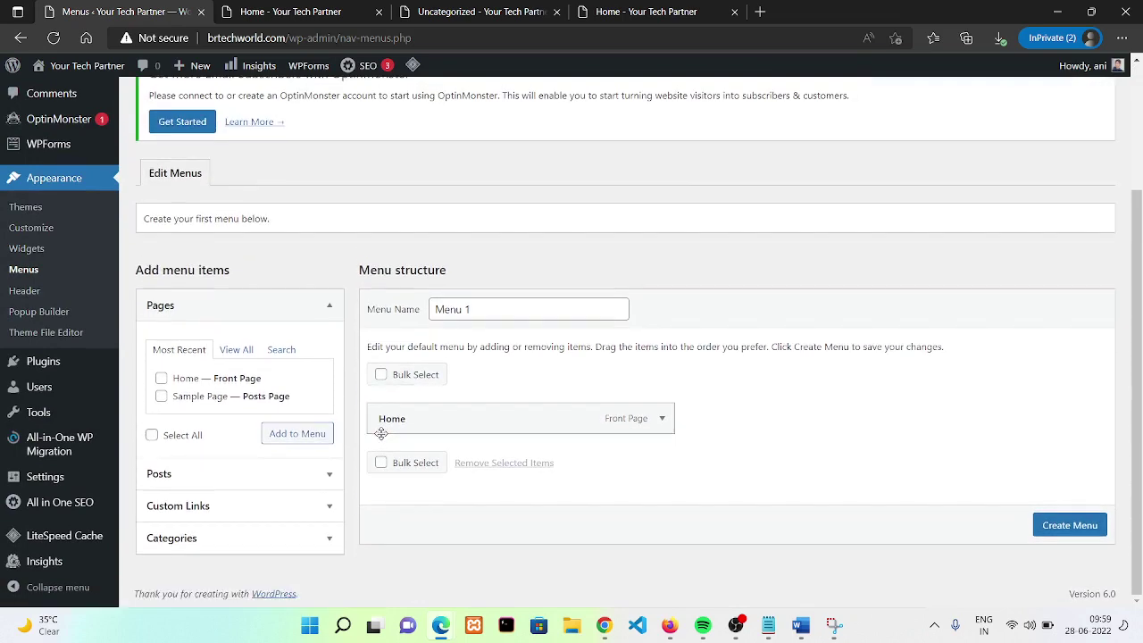
click(1064, 529)
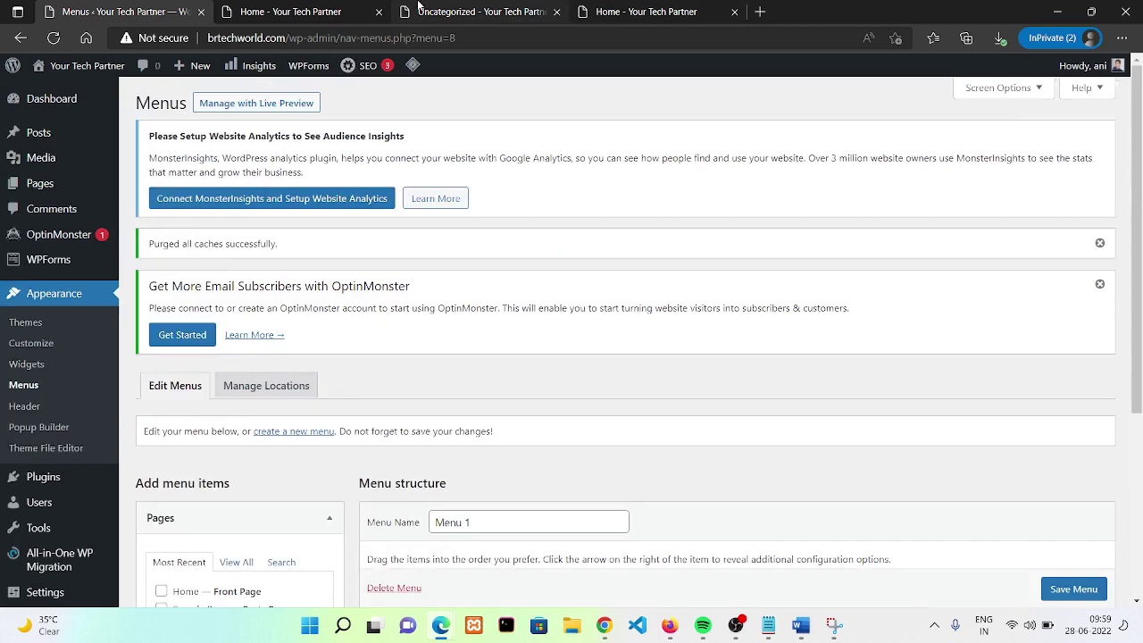
- Reload the Uncategorized category page and the site home page to see the changes
click(452, 11)
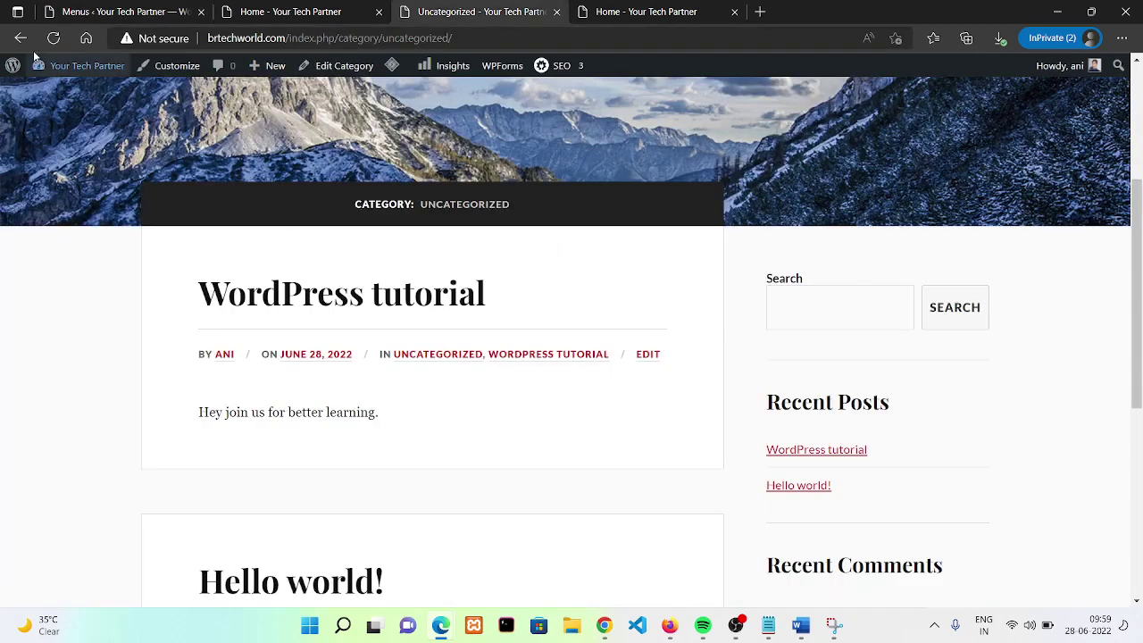
click(51, 41)
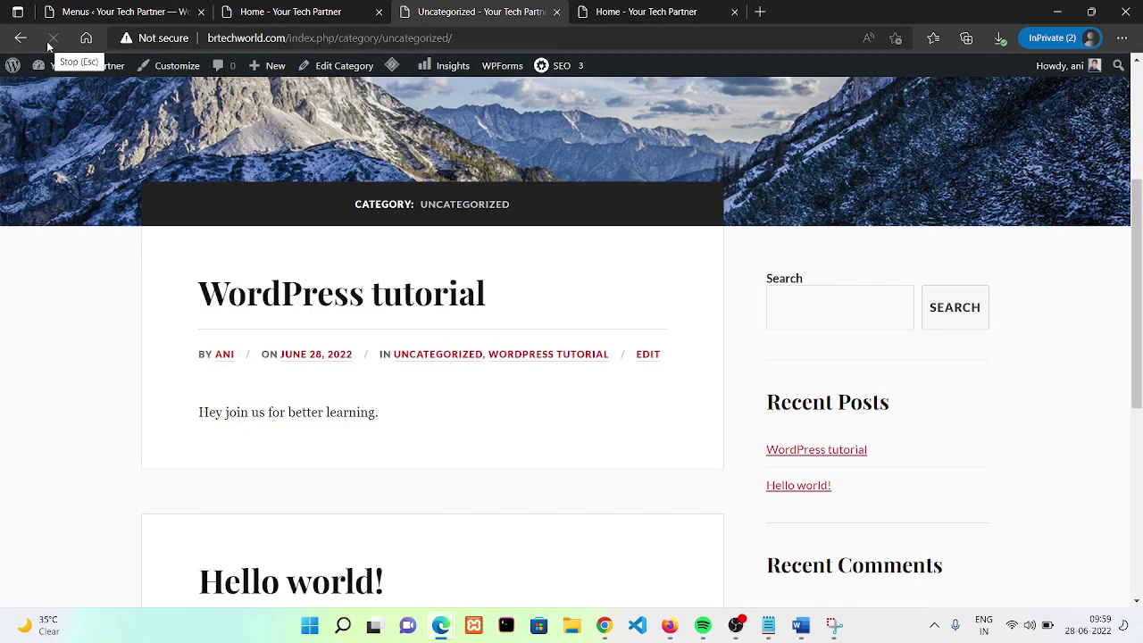
click(314, 9)
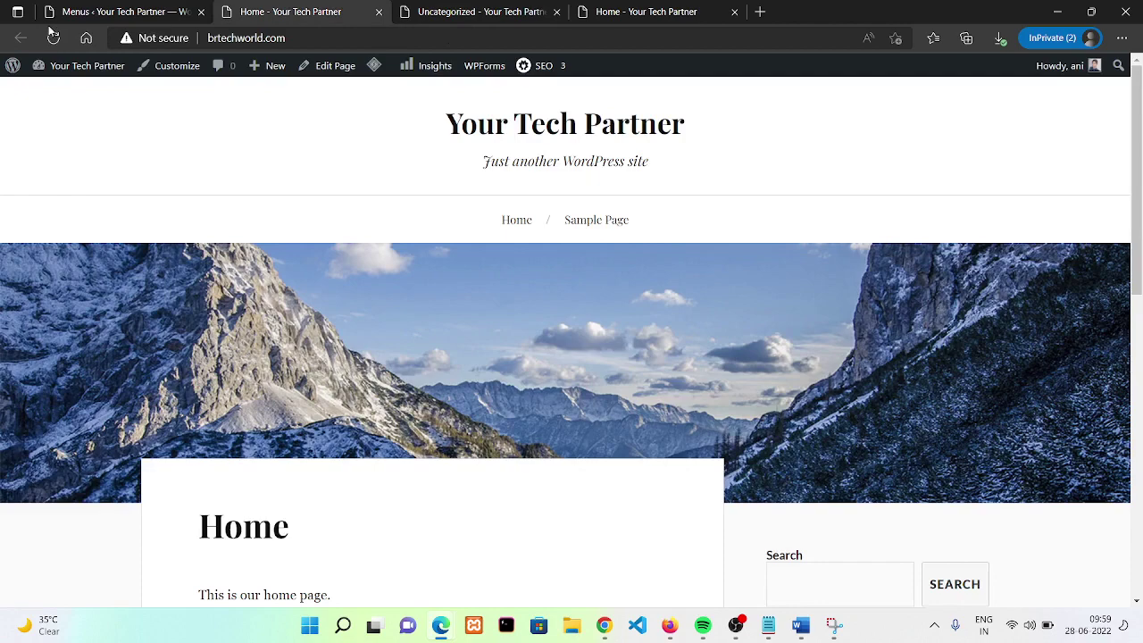
click(53, 37)
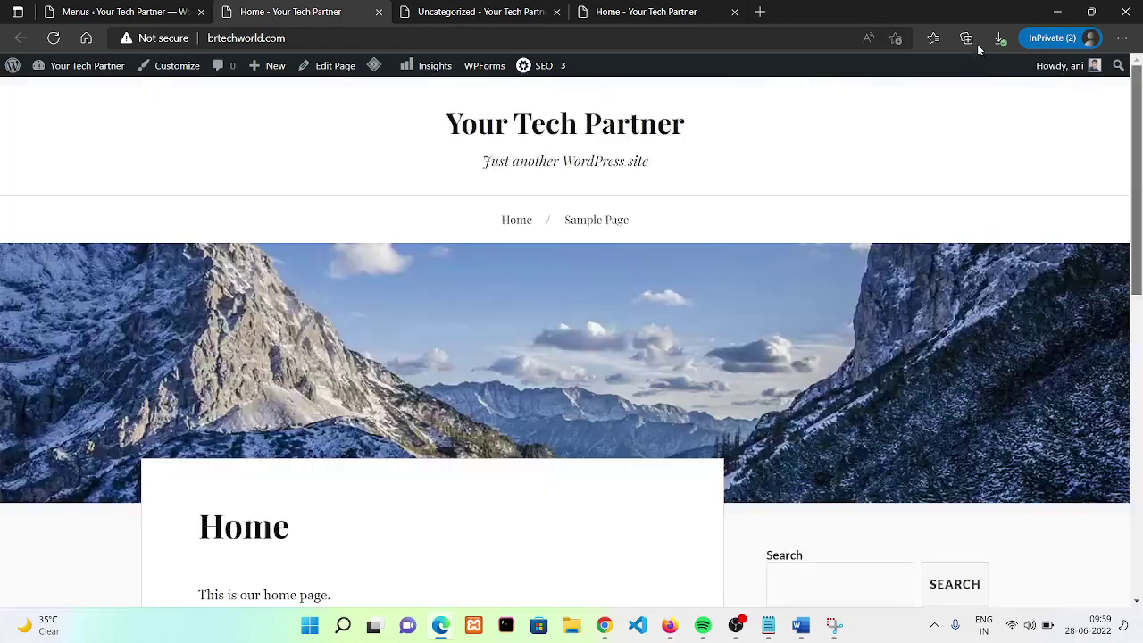
- Tick Auto add pages and the Primary Menu location for Menu 1, then save the menu
click(126, 7)
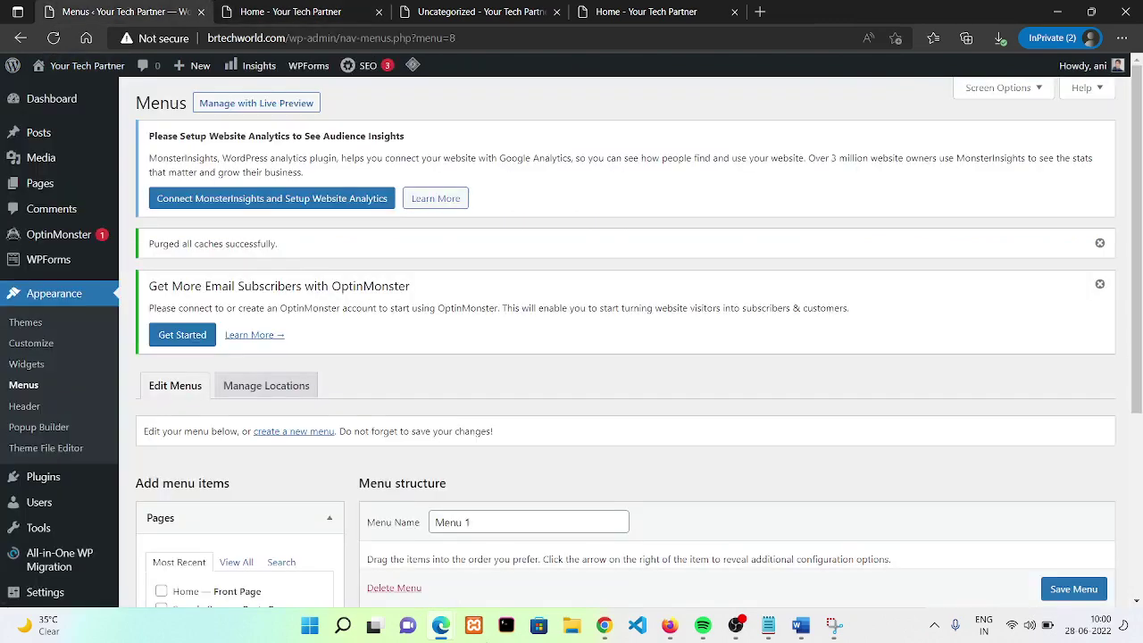
scroll(1140, 388, down, 2)
scroll(1139, 411, down, 1)
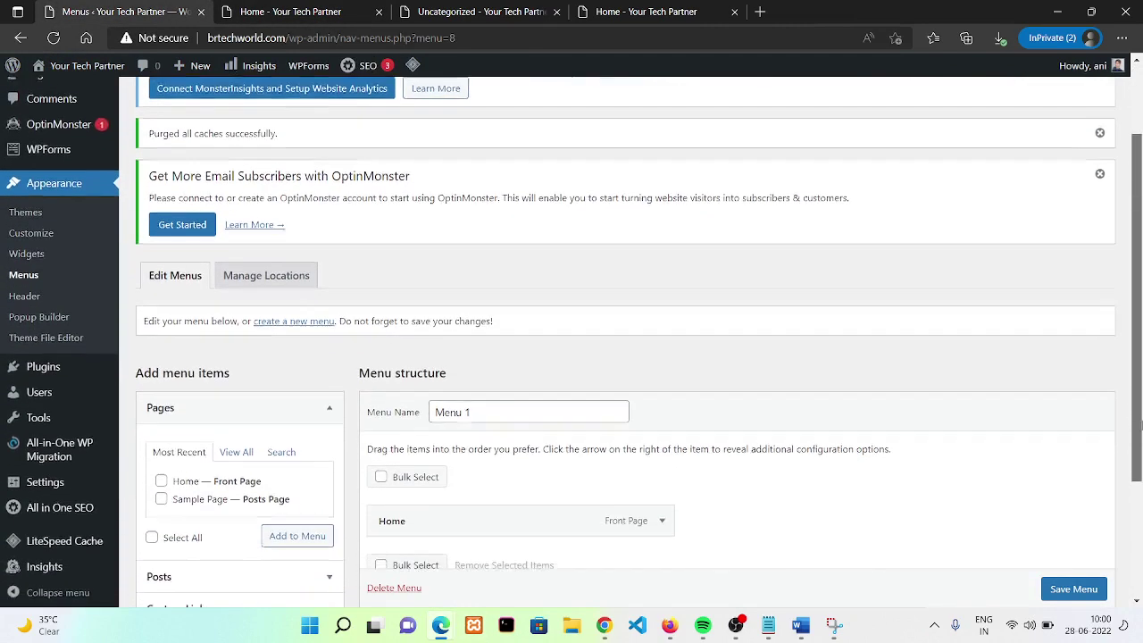
scroll(1141, 536, down, 1)
scroll(1141, 544, down, 1)
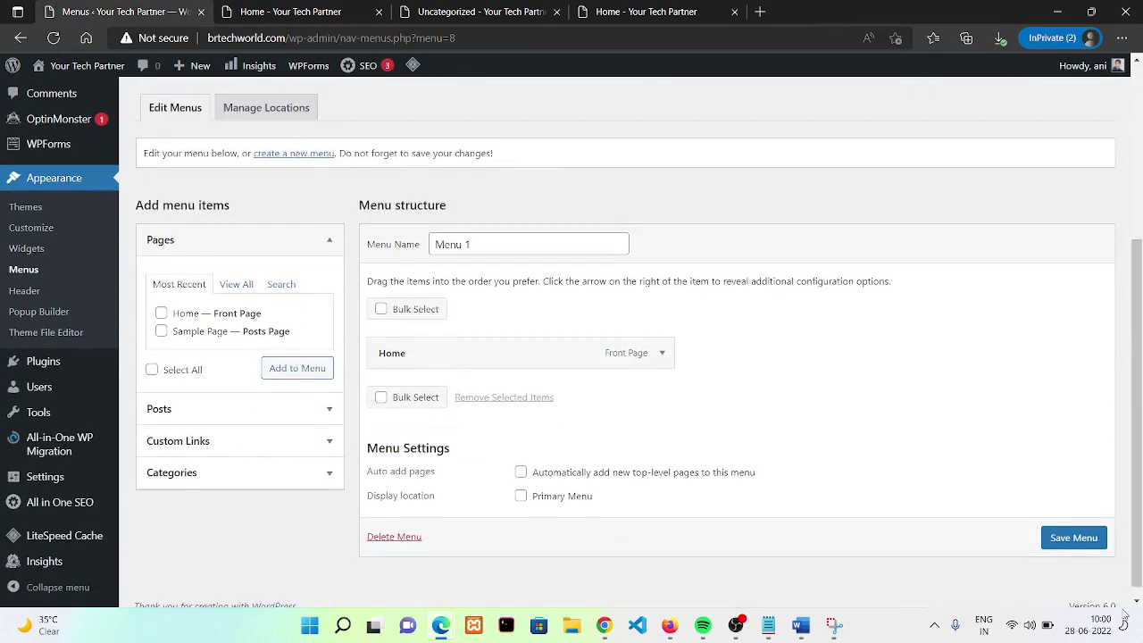
click(536, 476)
click(520, 496)
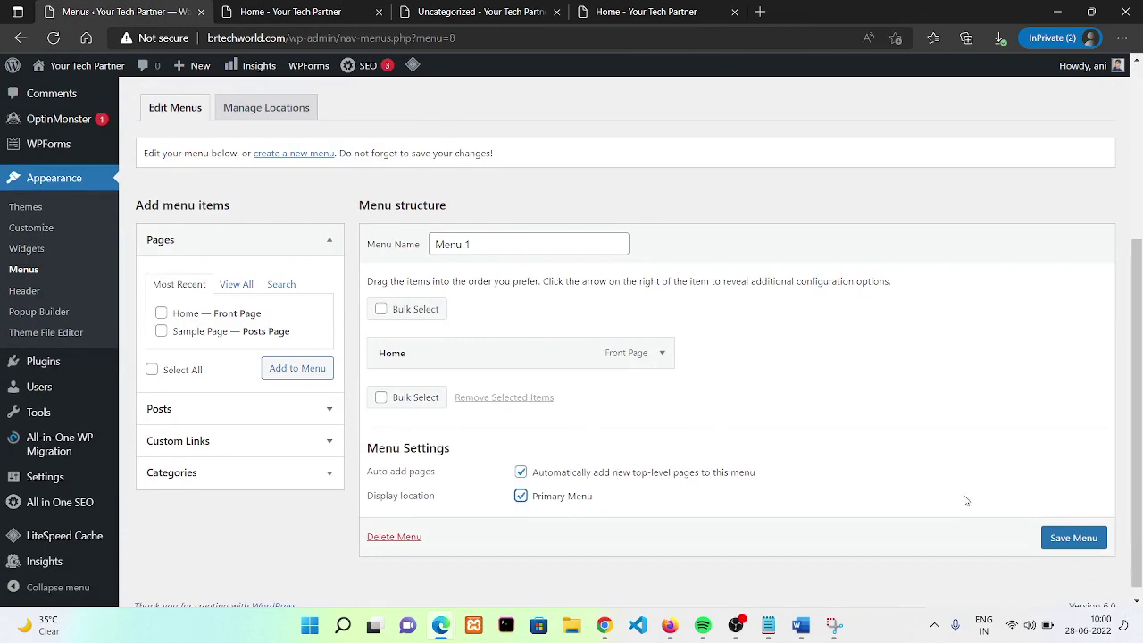
click(1074, 538)
click(313, 10)
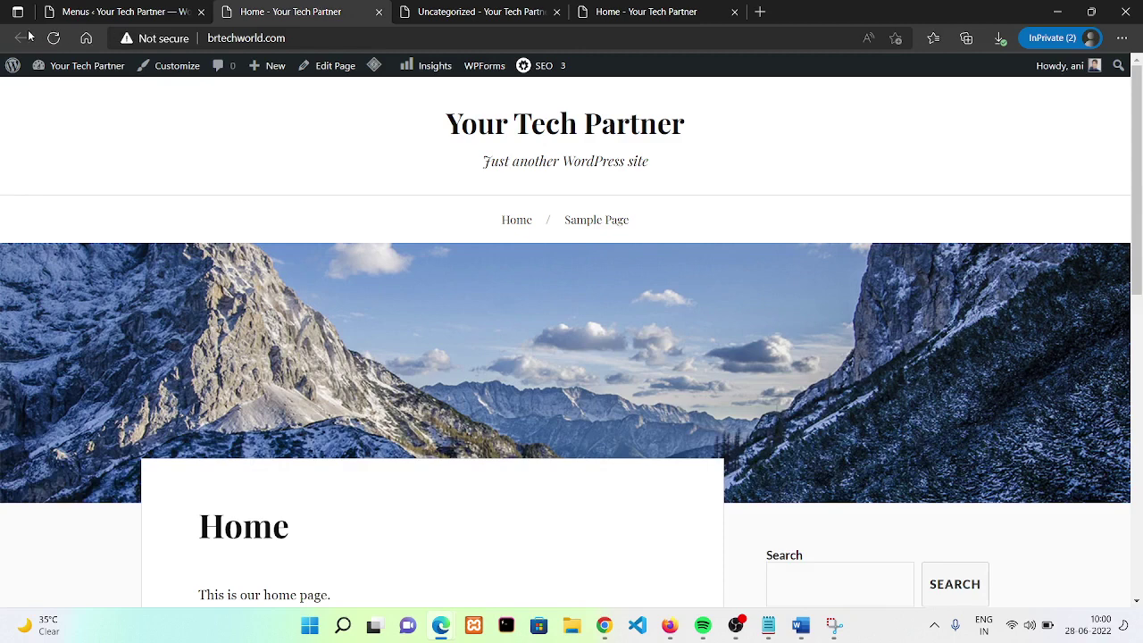
- Reload the home page and follow the new Home link in the site navigation
click(55, 45)
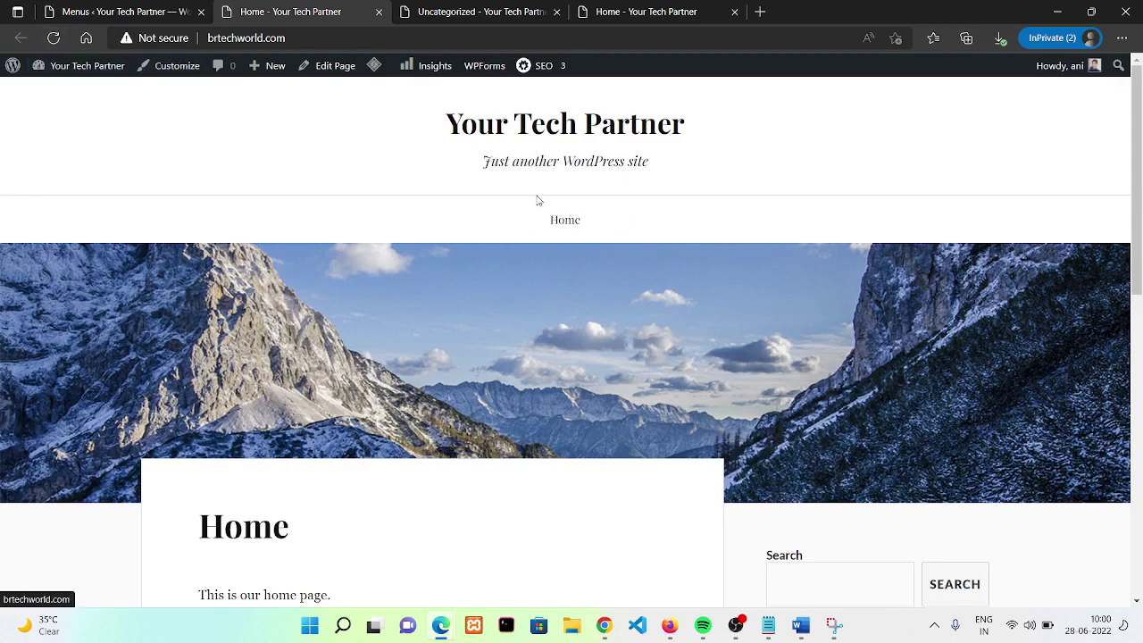
drag(546, 218, 604, 223)
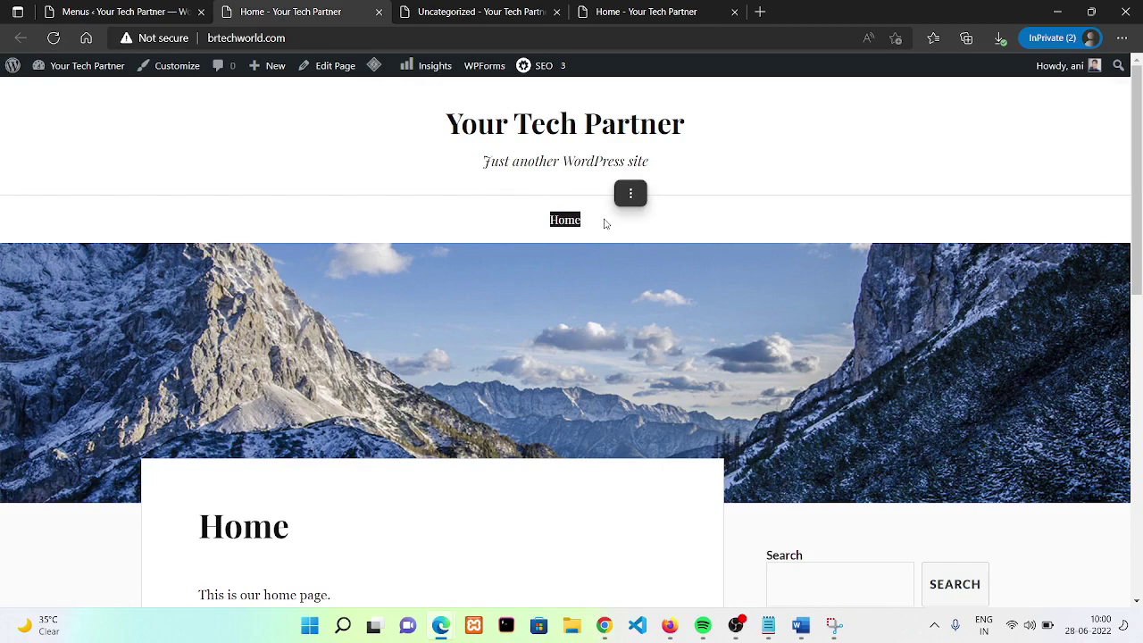
click(566, 222)
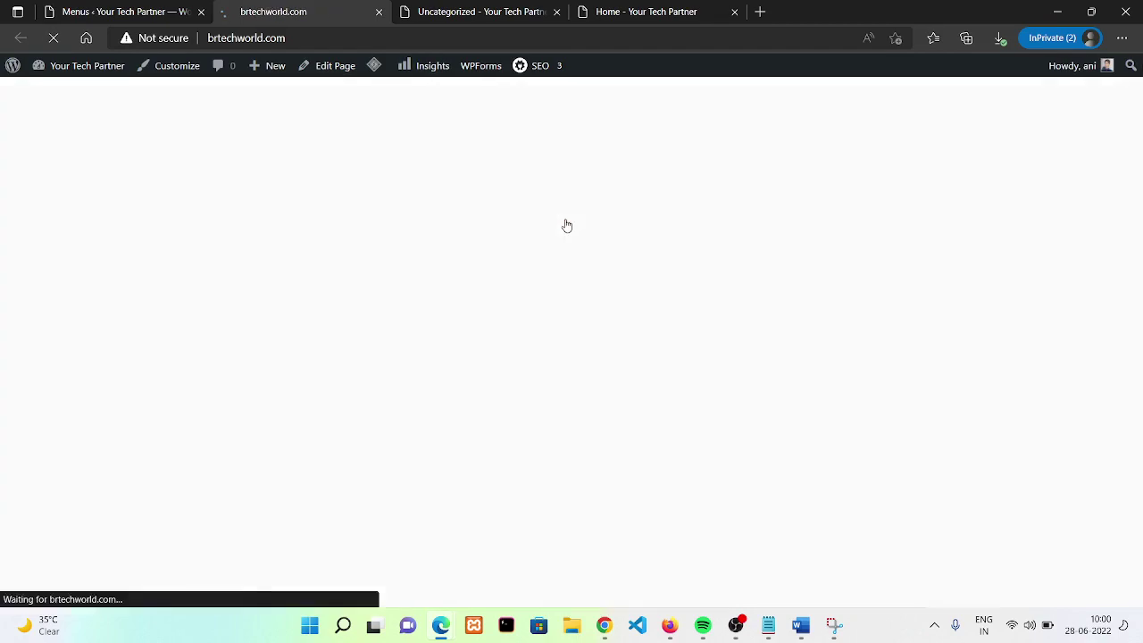
- Open the WordPress tutorial post, return via the Home link, then go back to Menus admin
scroll(900, 279, down, 5)
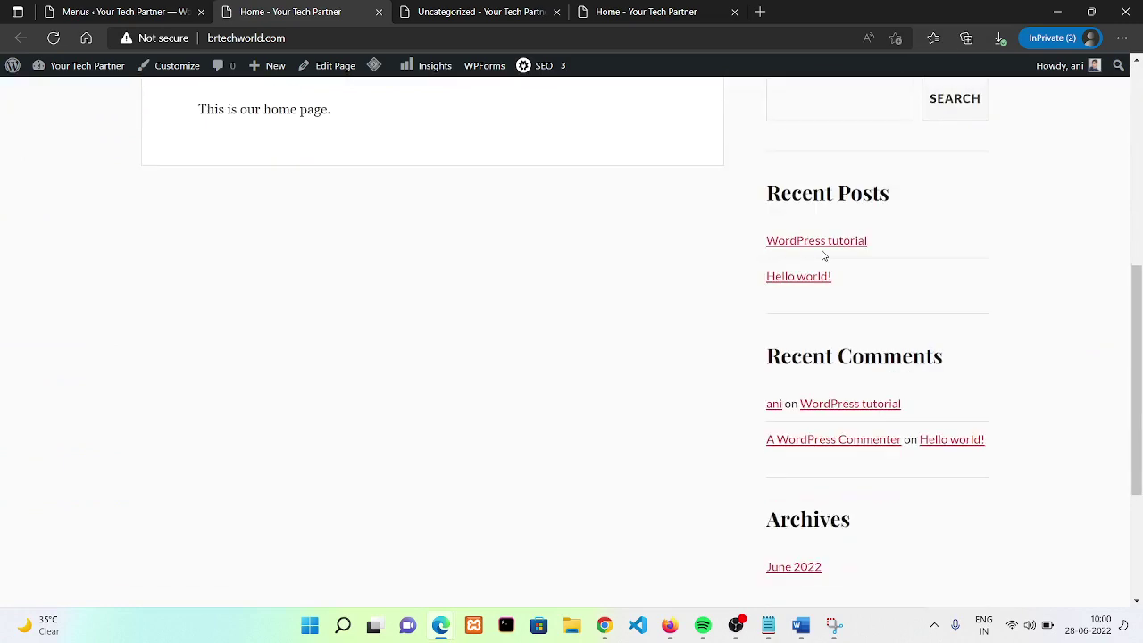
click(812, 248)
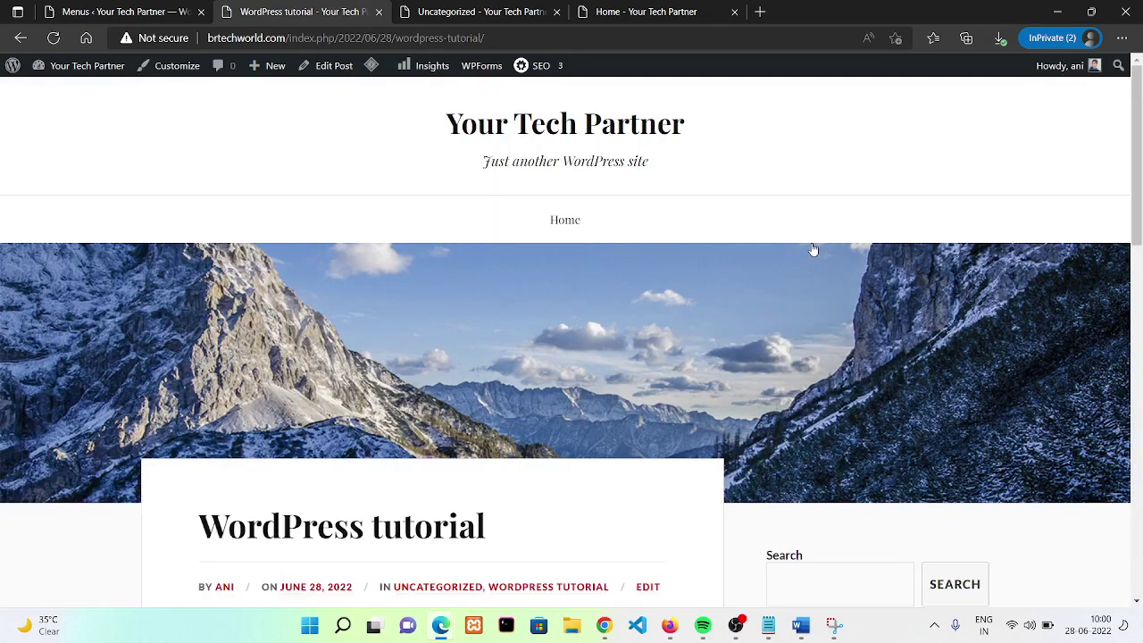
click(573, 224)
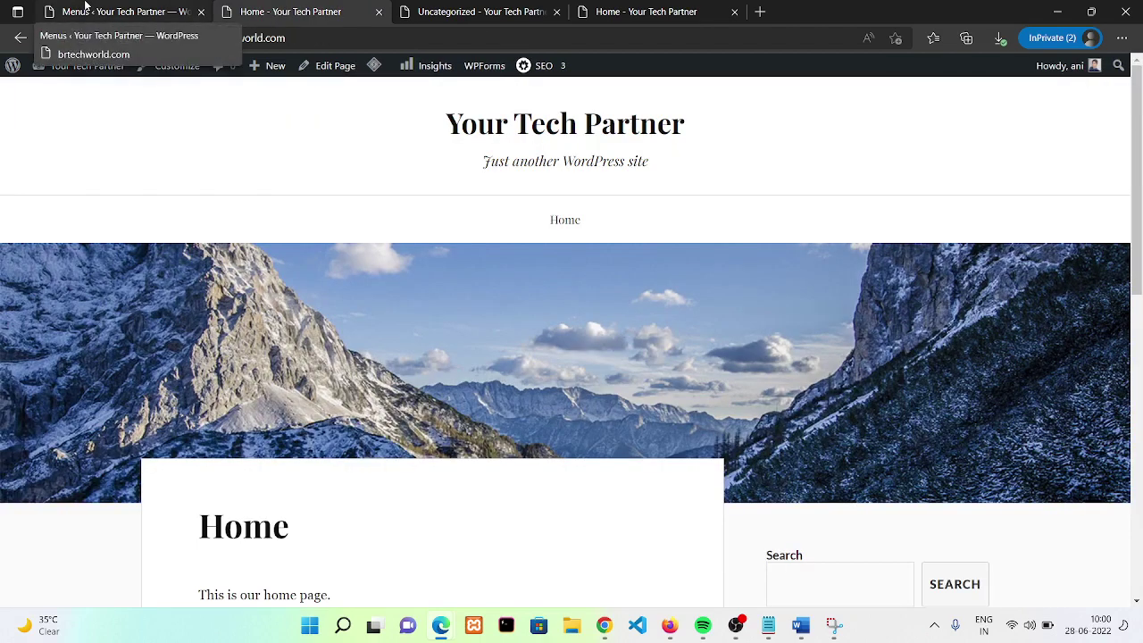
click(85, 6)
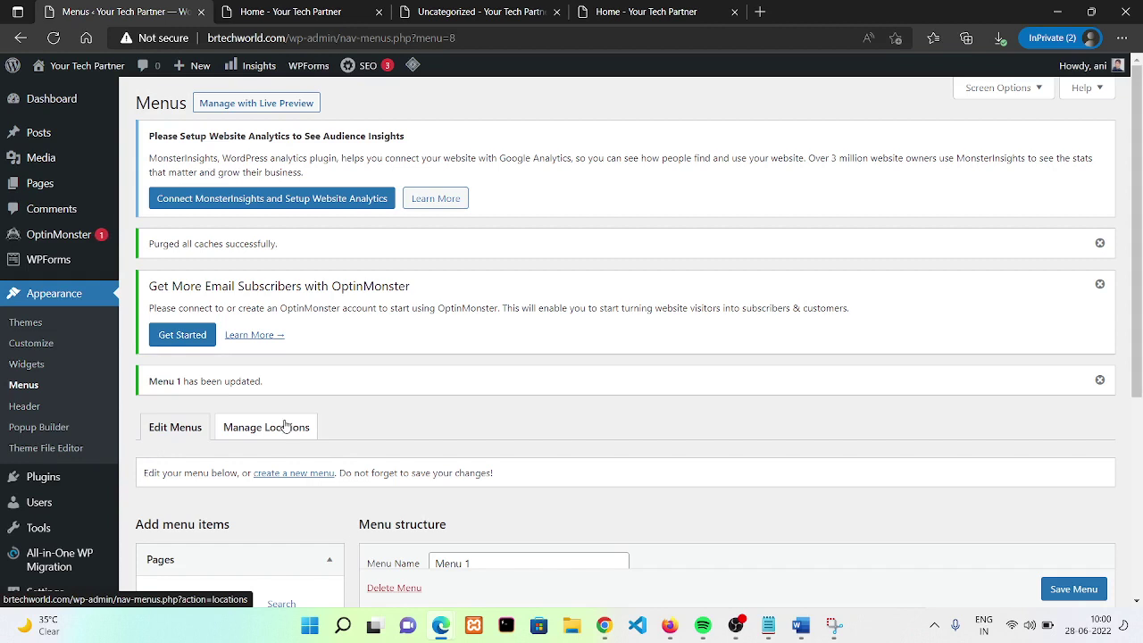